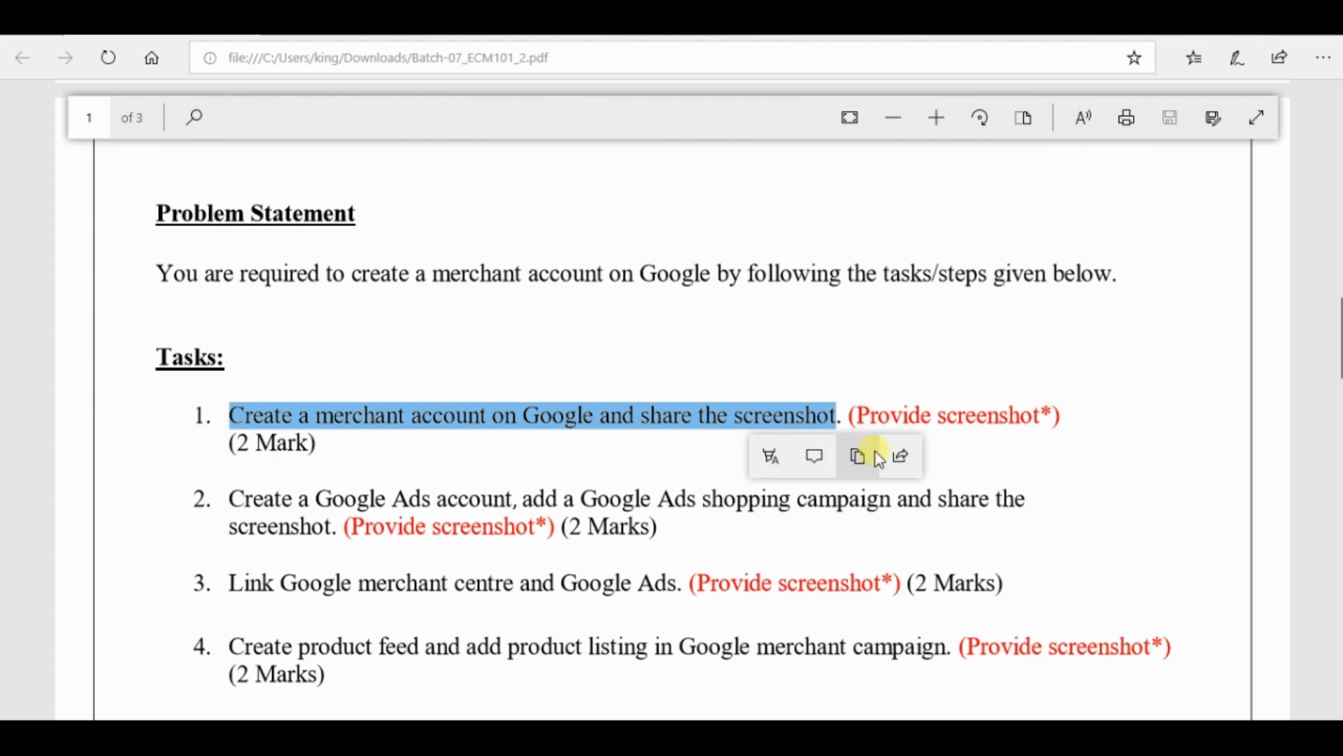
Highlight the selected first task, "Create a merchant account on Google and share the screenshot", in yellow in the PDF.
left_click(771, 459)
left_click(767, 501)
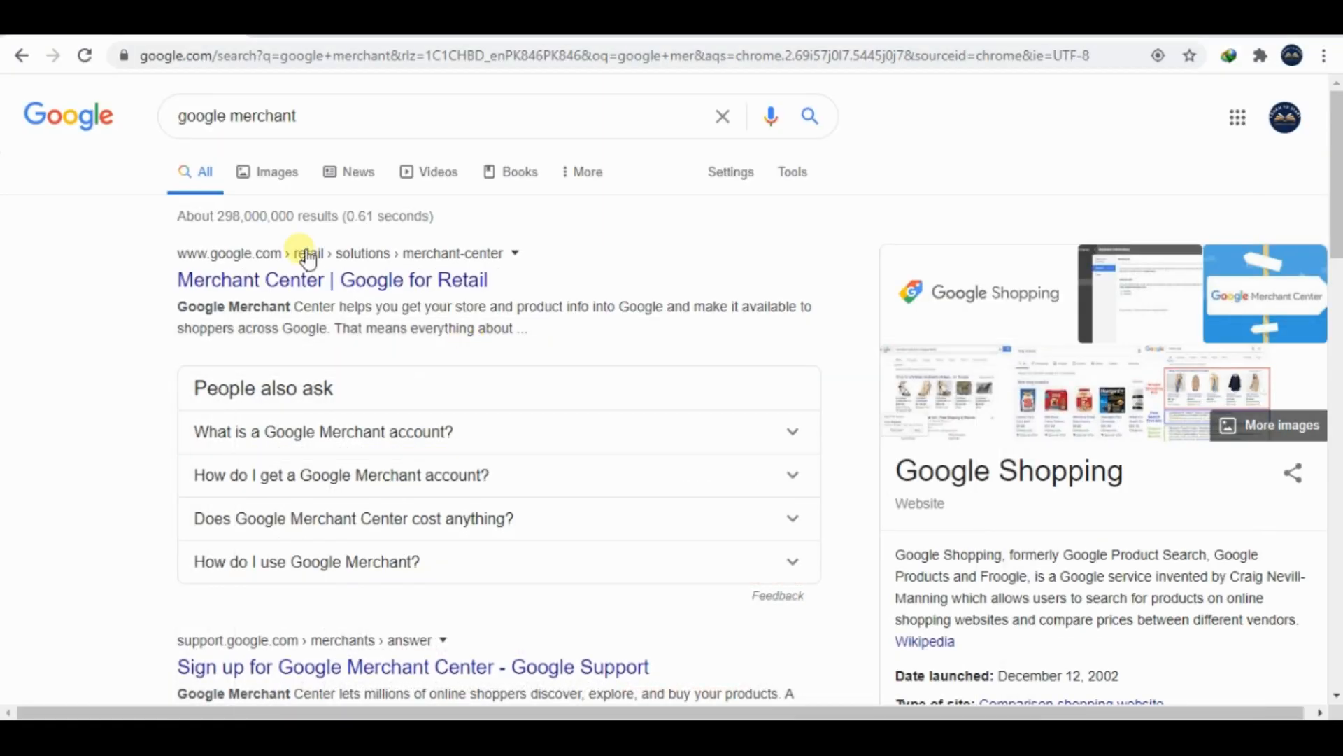
Switch to Chrome, search Google for "google merchant" again and open the "Merchant Center | Google for Retail" result.
left_click(336, 126)
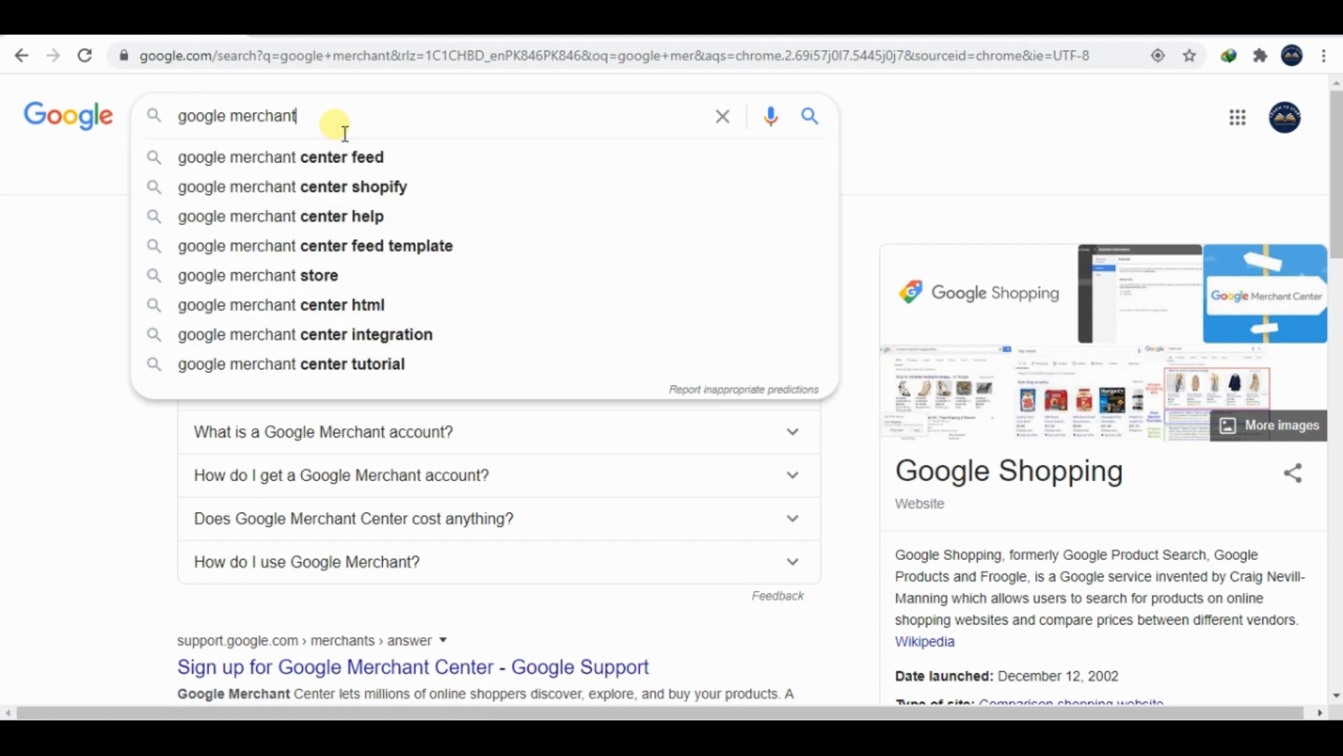
type("\\")
key("Return")
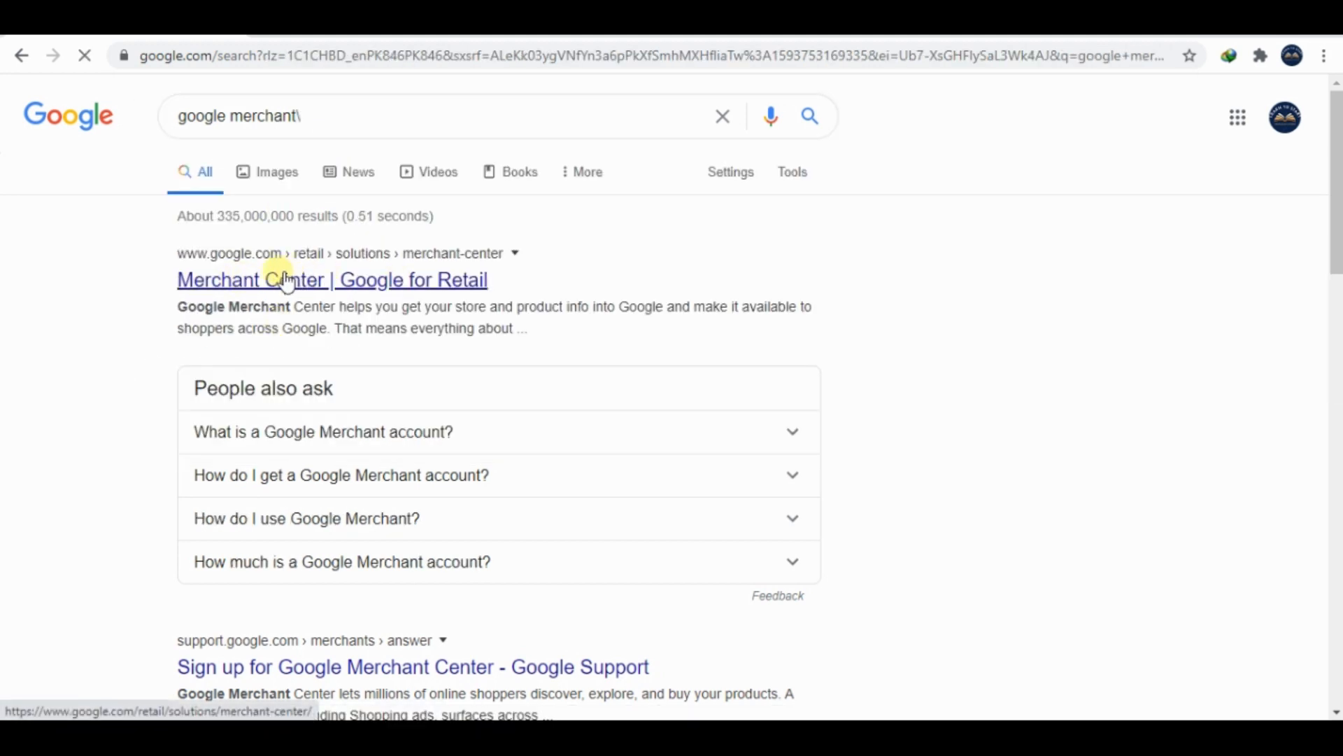
left_click(286, 281)
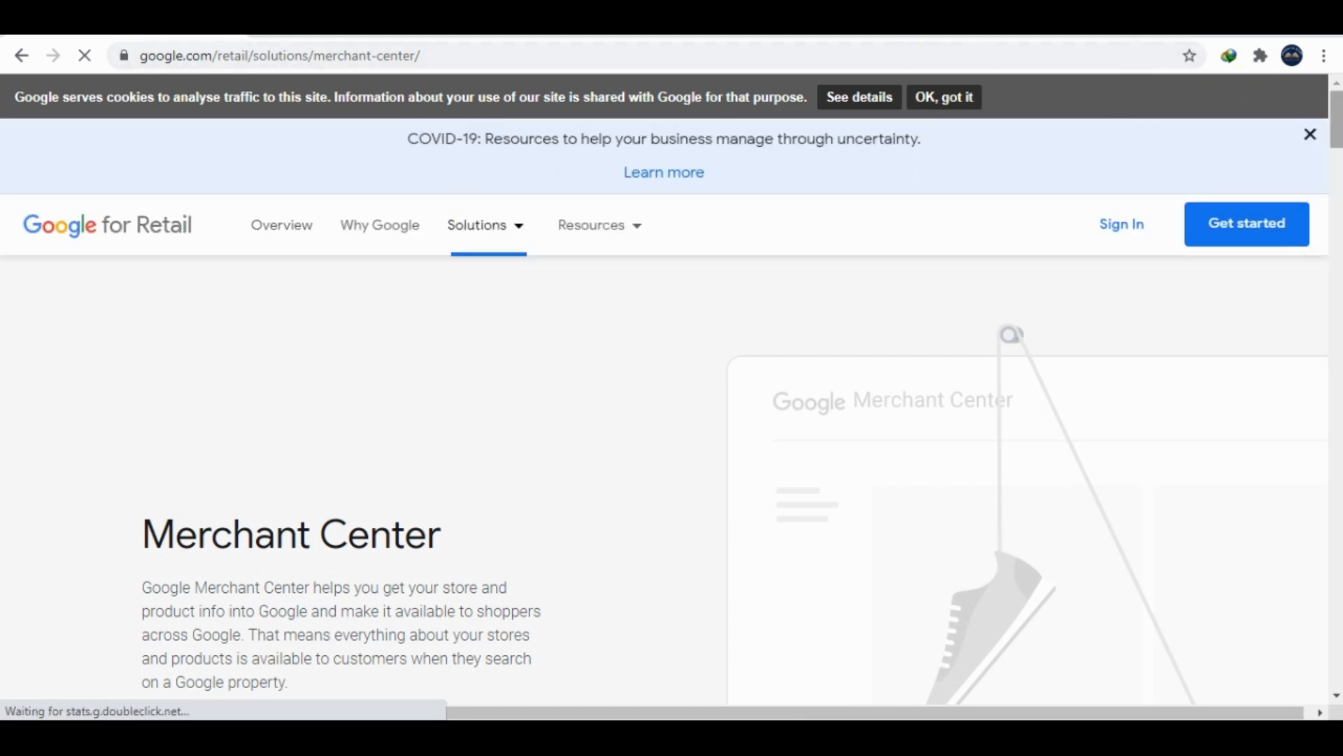
Dismiss the COVID-19 and cookie banners and start setting up a Merchant Center account.
left_click(1314, 137)
left_click(944, 96)
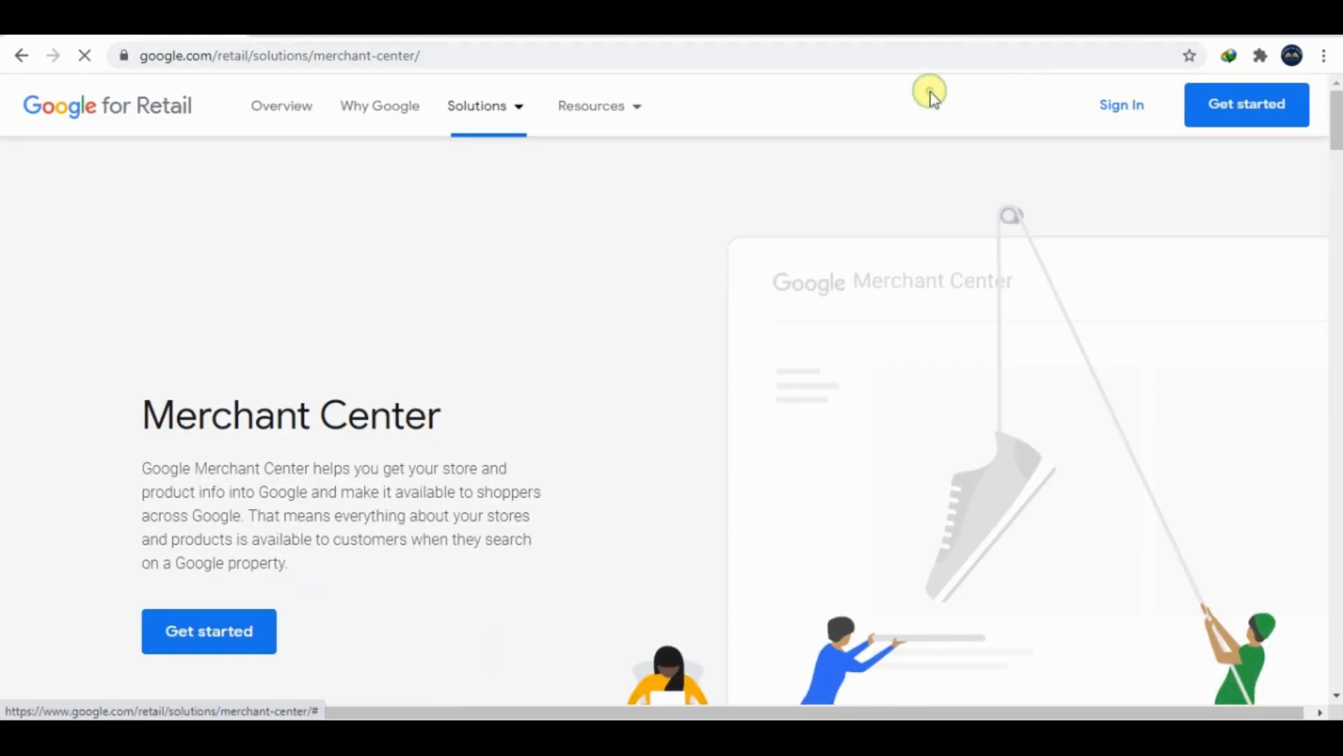
left_click(1233, 107)
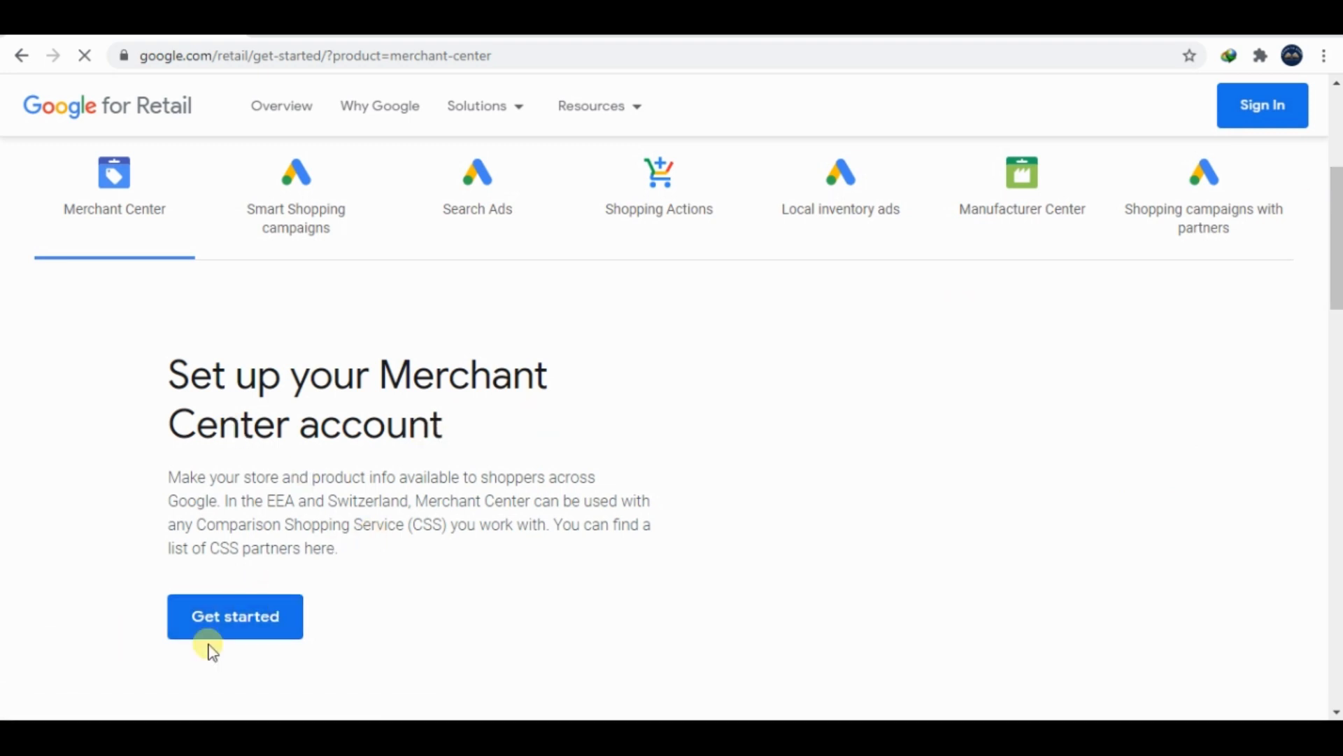
left_click(242, 619)
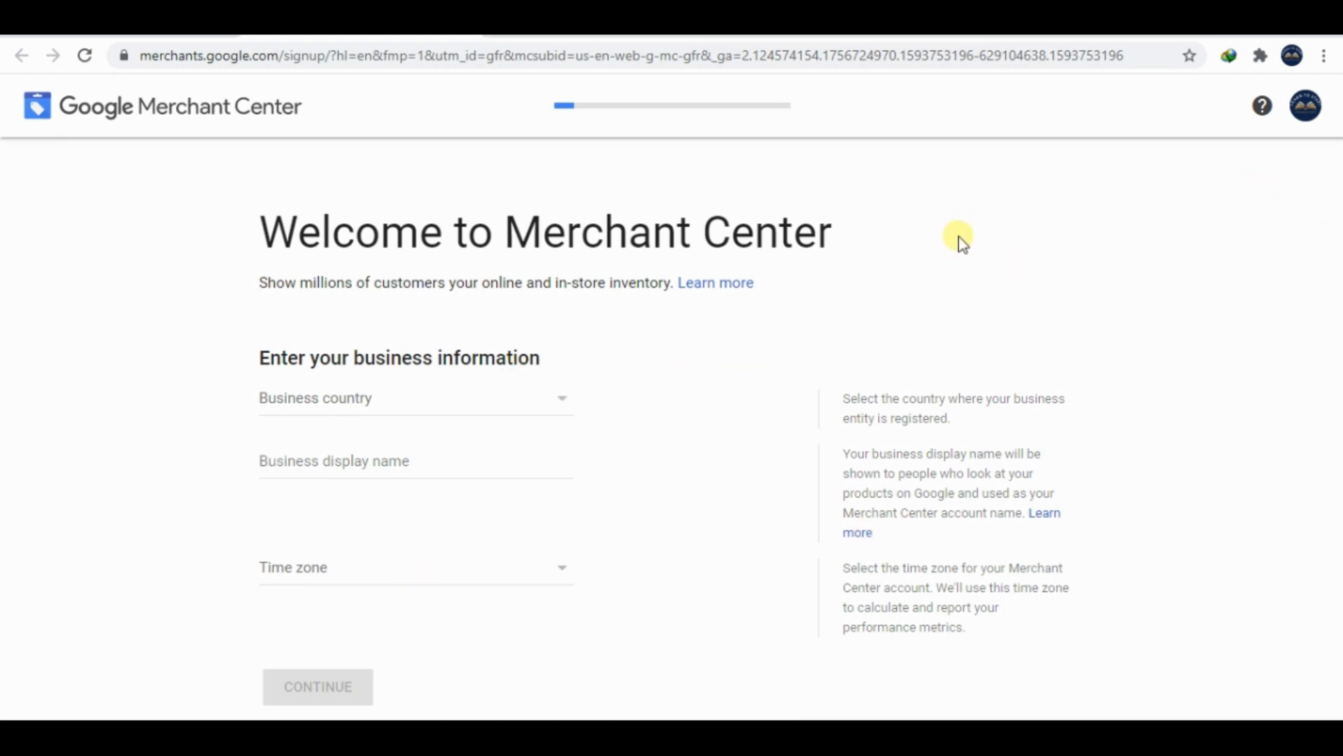
Enter the business information with Pakistan as the business country and "Learn To Glow" as the display name, and continue.
left_click(566, 398)
type("pak")
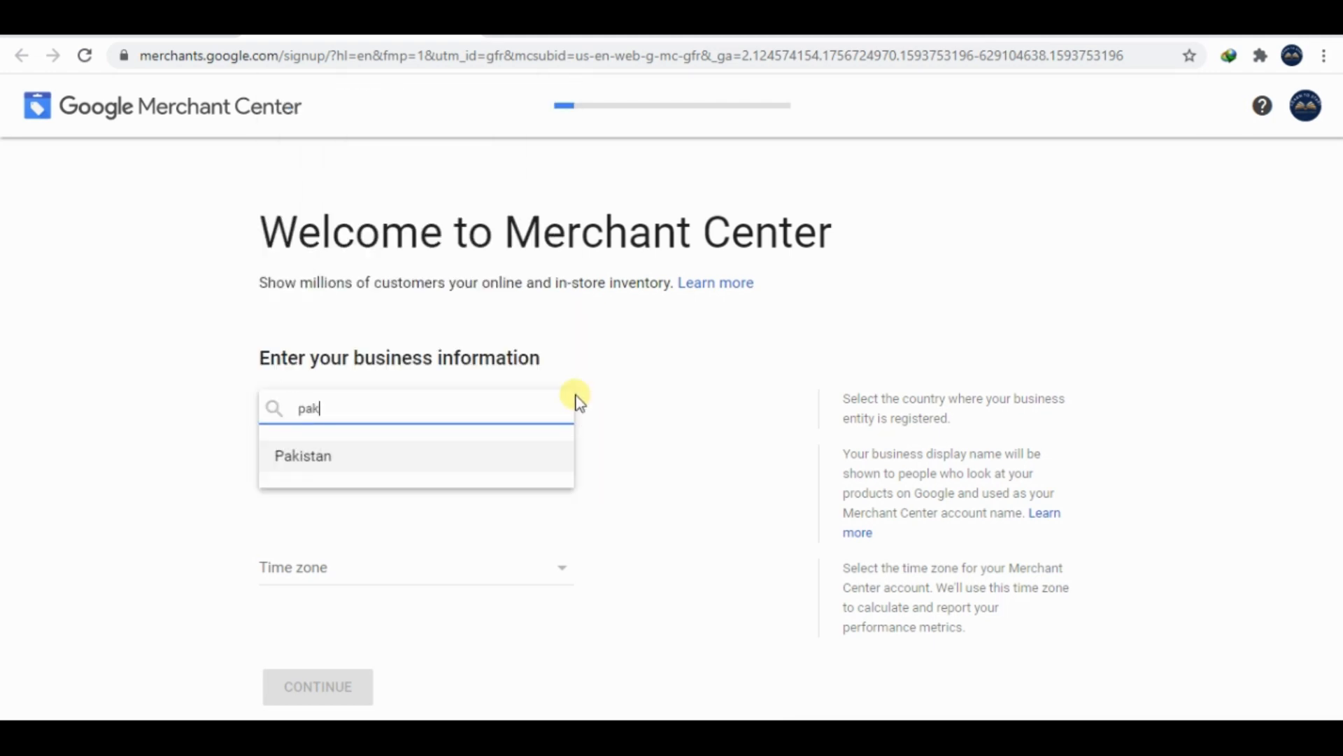
left_click(276, 462)
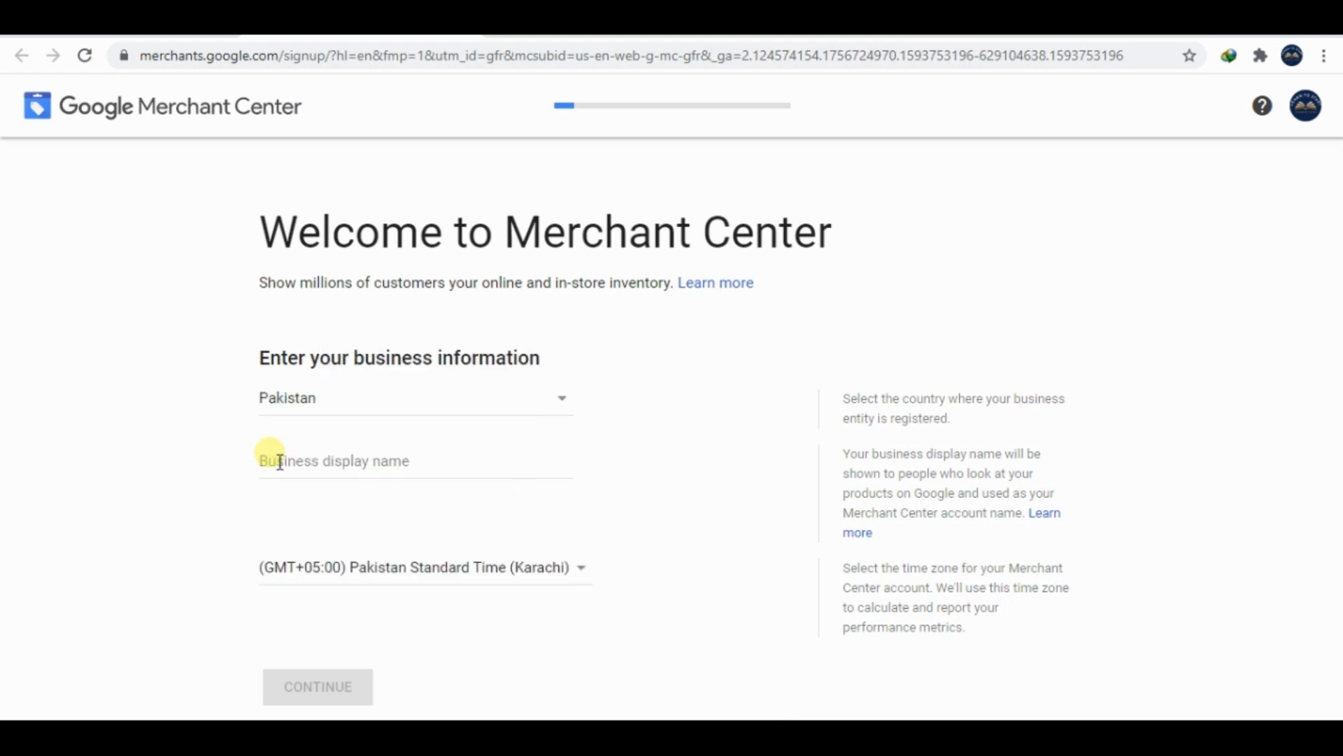
left_click(462, 466)
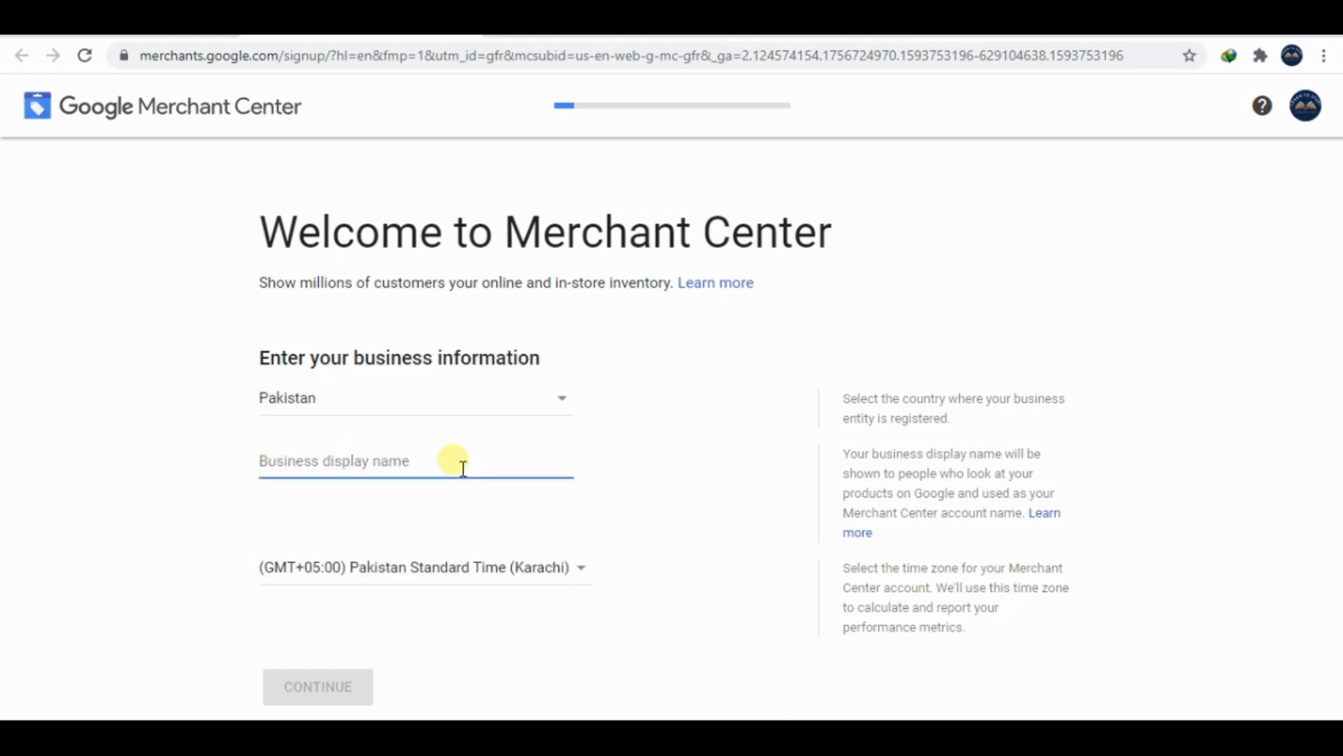
type("L")
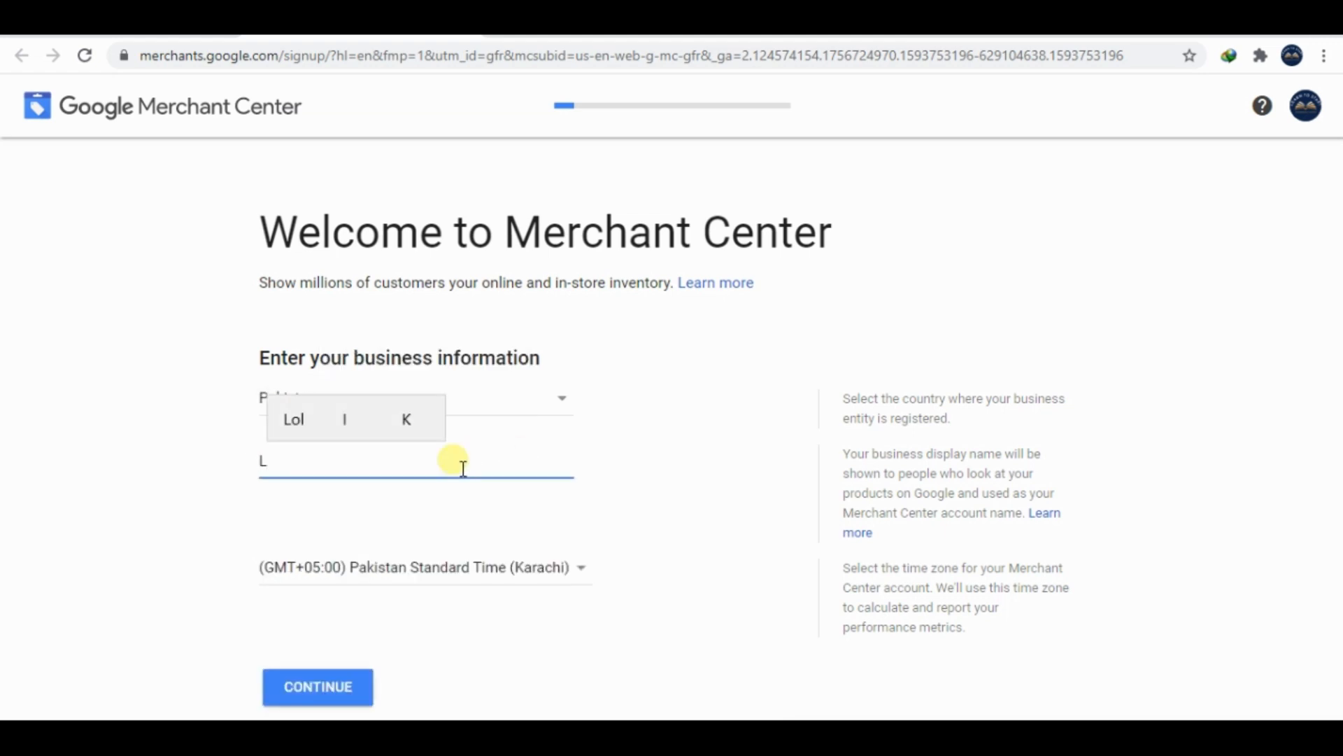
type("earn")
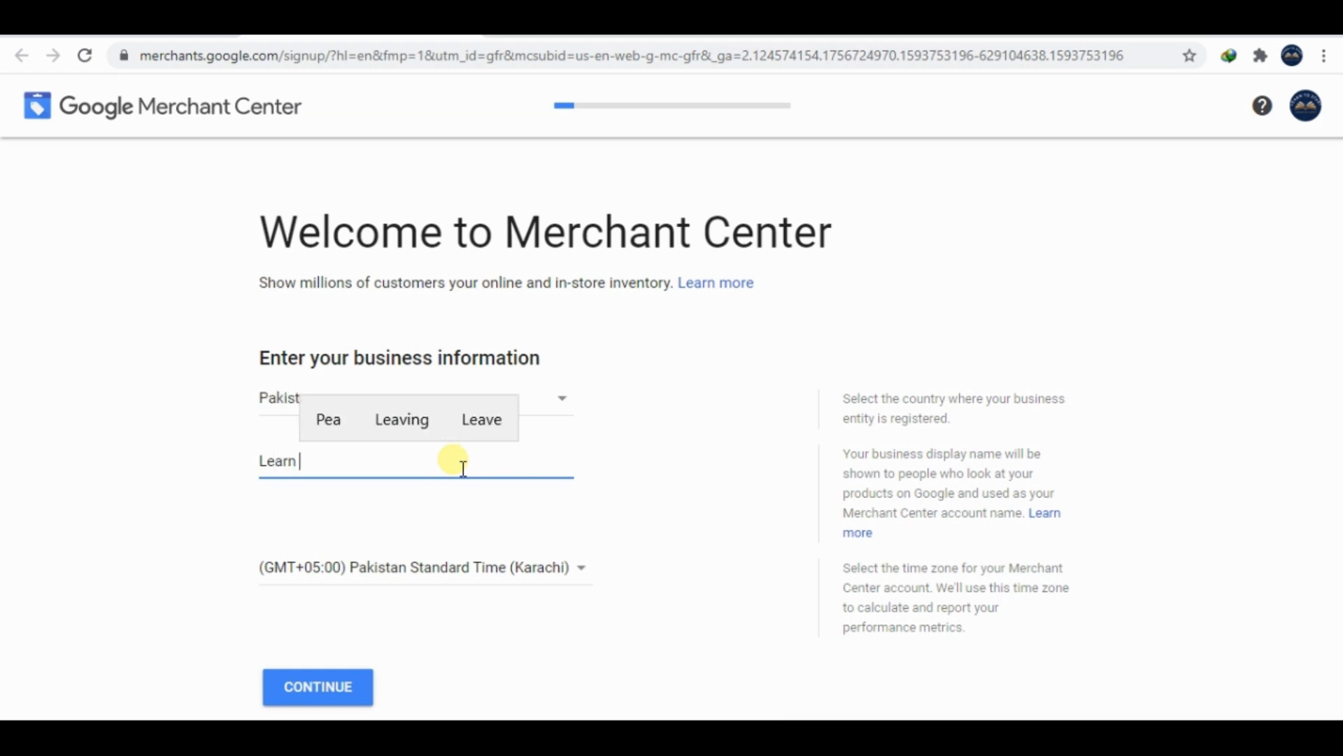
type(" T")
key("BackSpace")
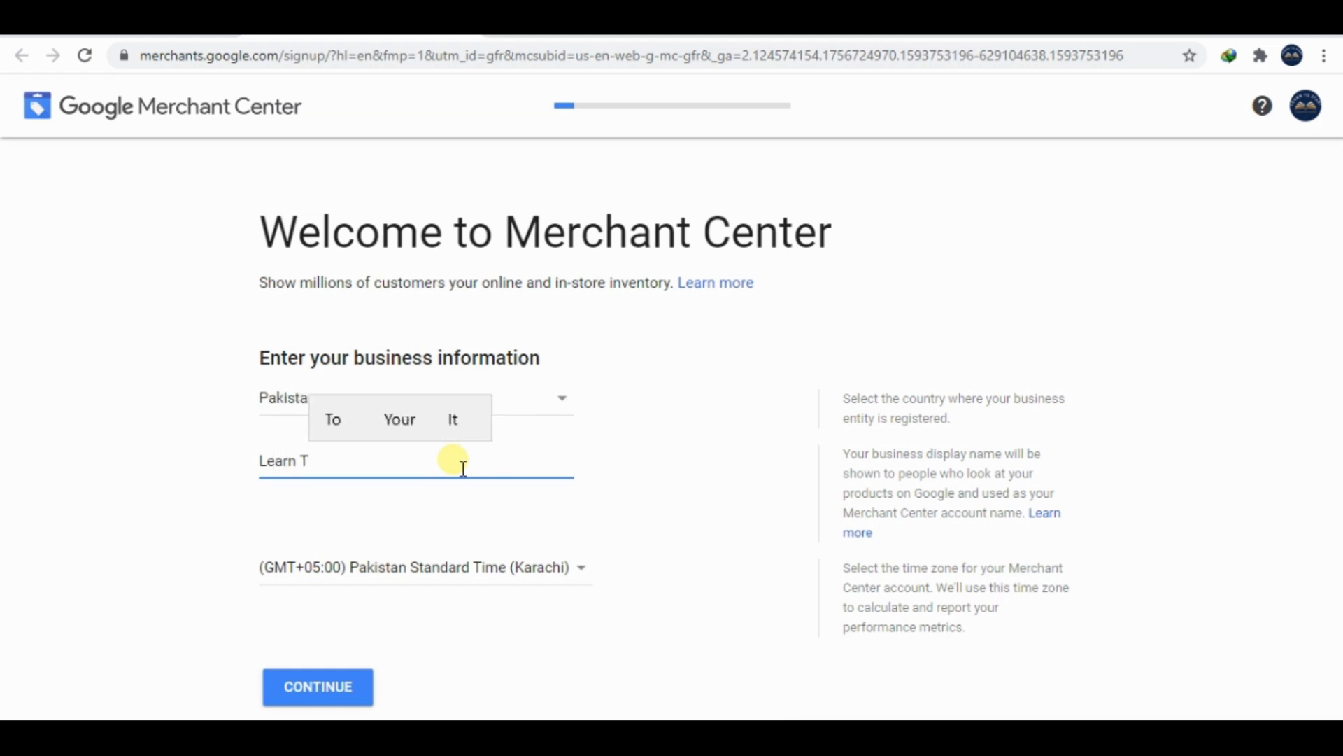
type("o G")
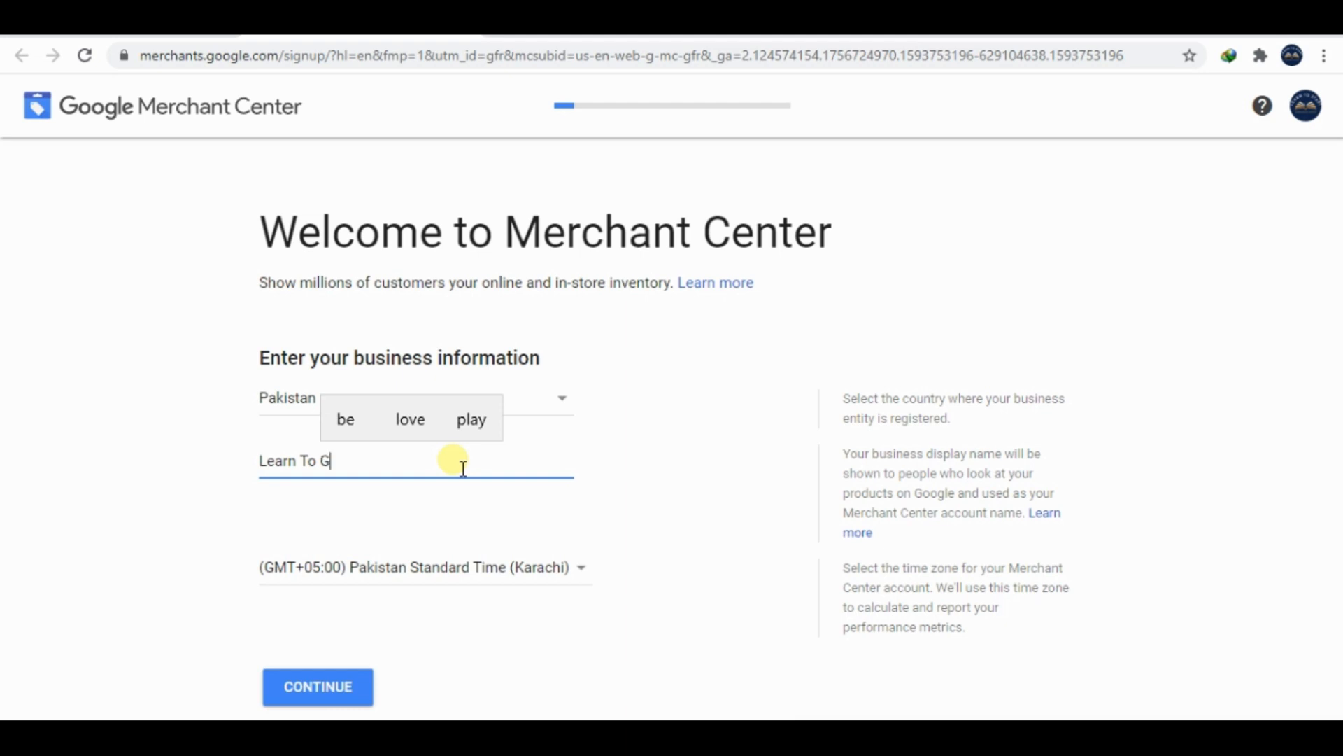
type("low")
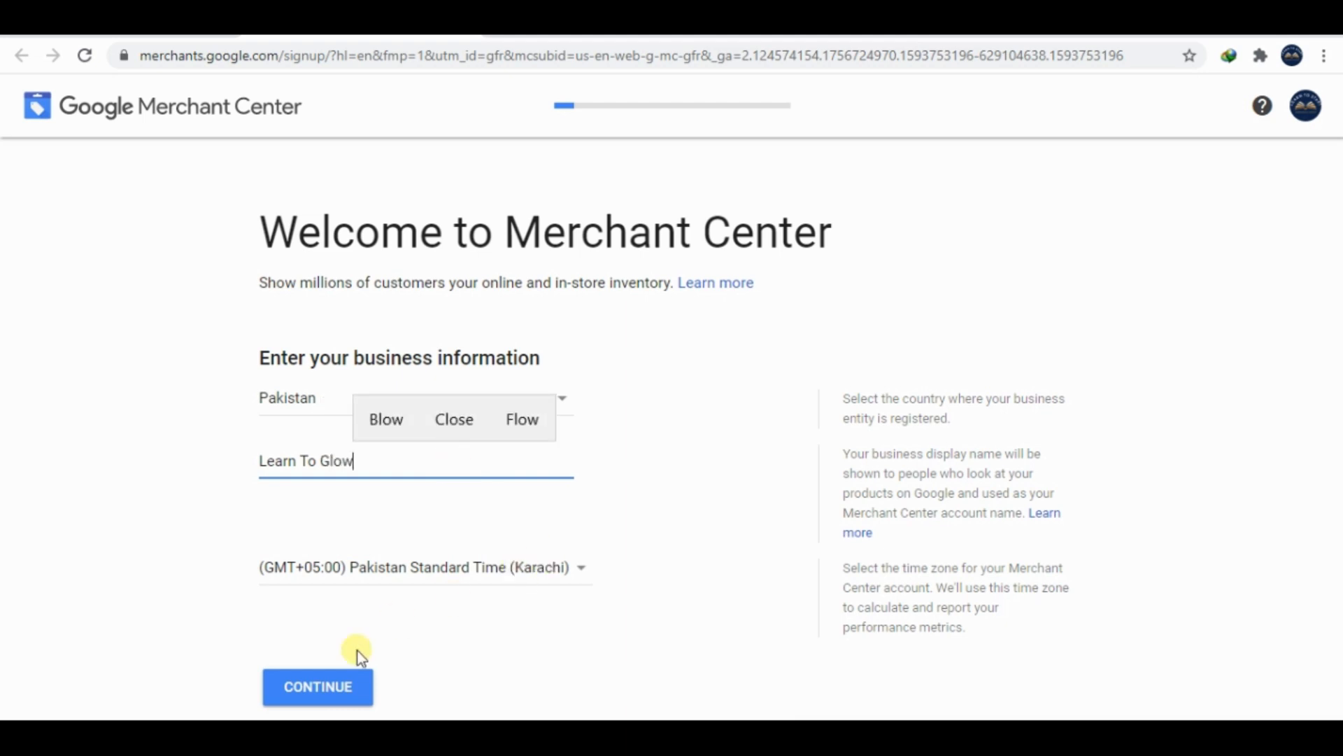
left_click(340, 698)
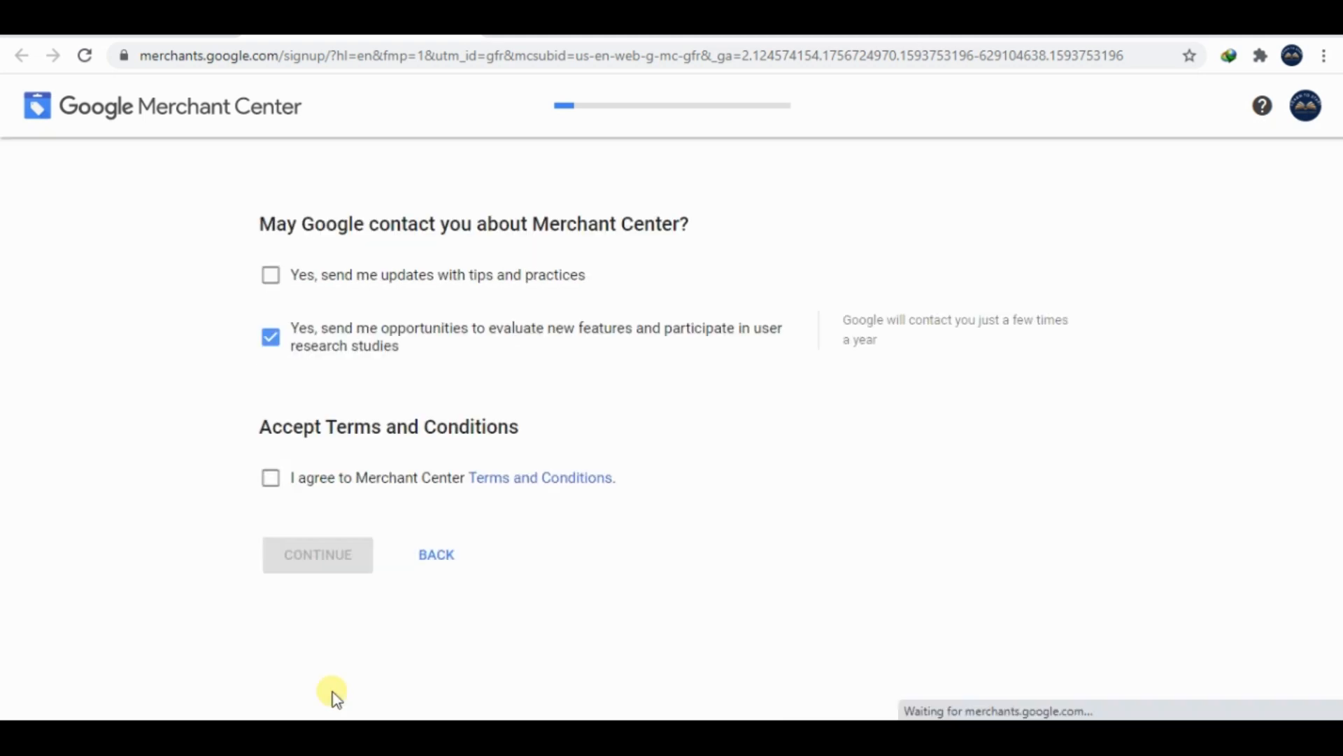
Opt in to updates with tips and practices, agree to the Merchant Center Terms and Conditions, and continue.
left_click_drag(737, 393, 600, 284)
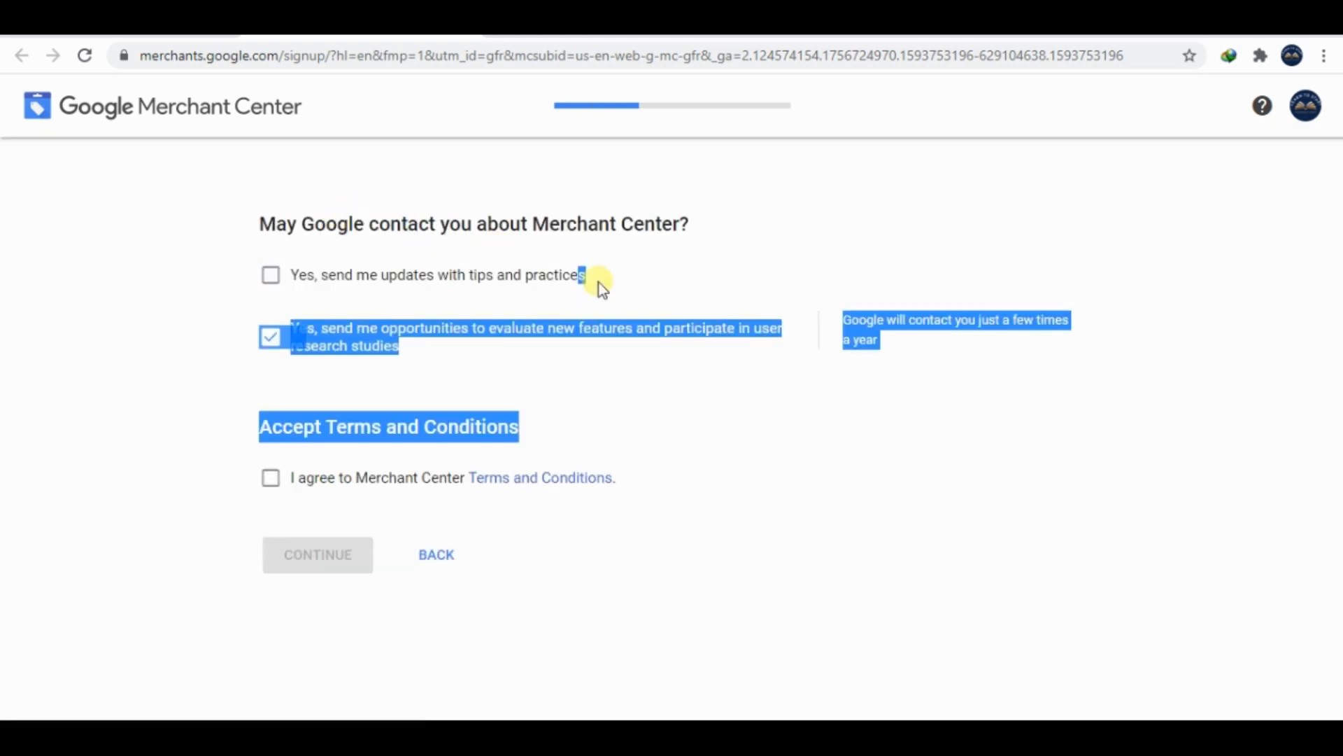
left_click(645, 291)
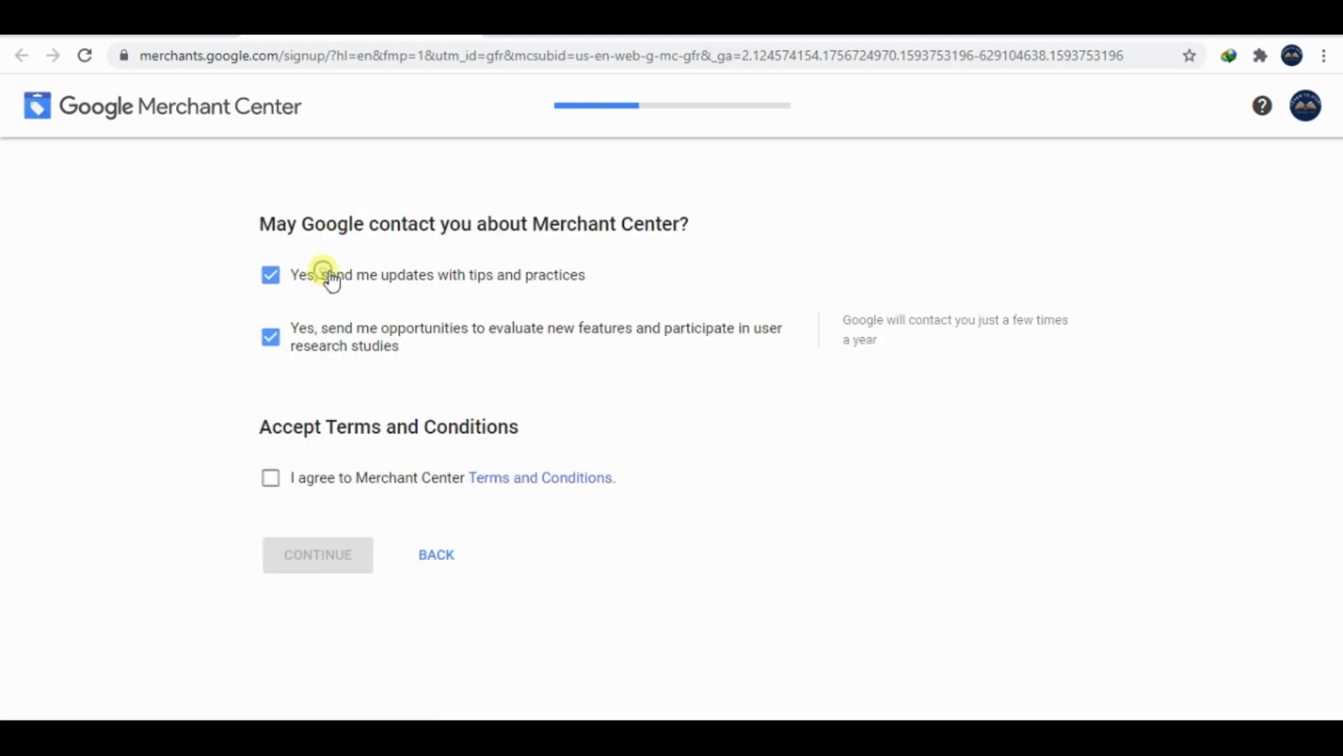
left_click(333, 478)
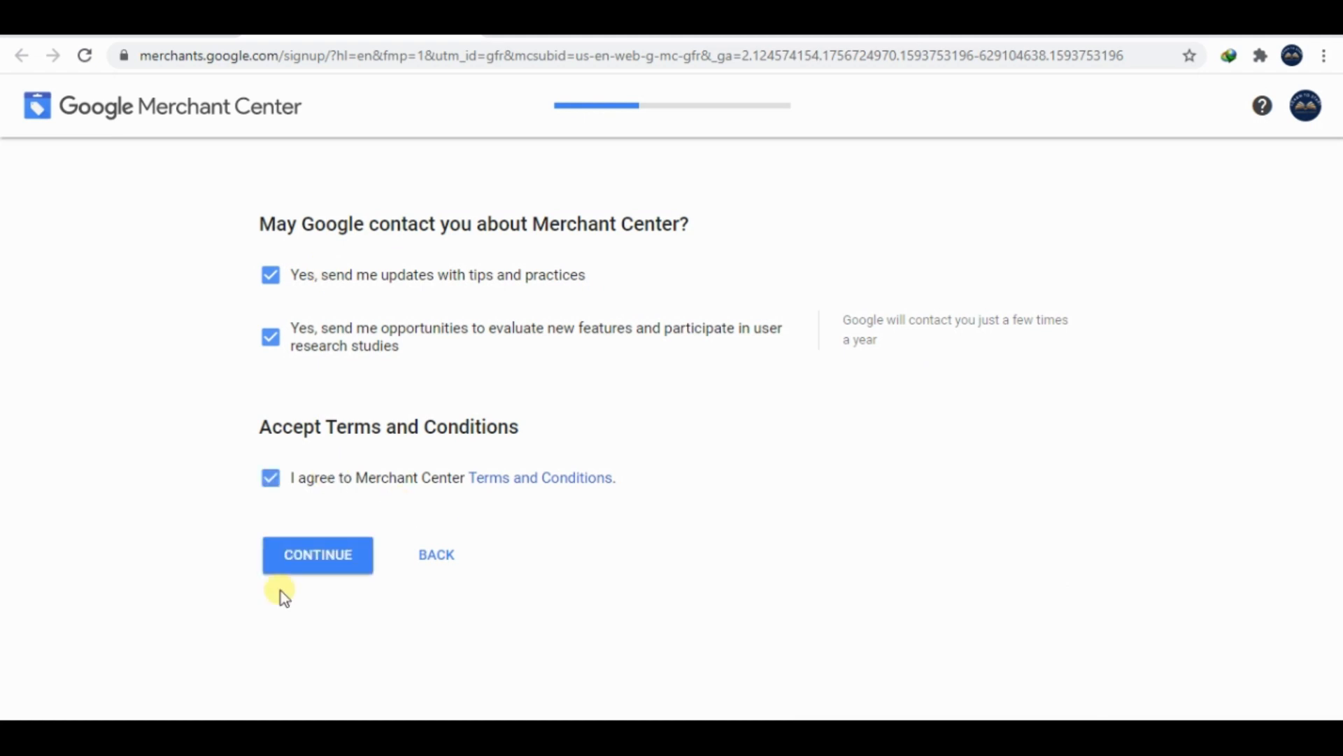
left_click(328, 560)
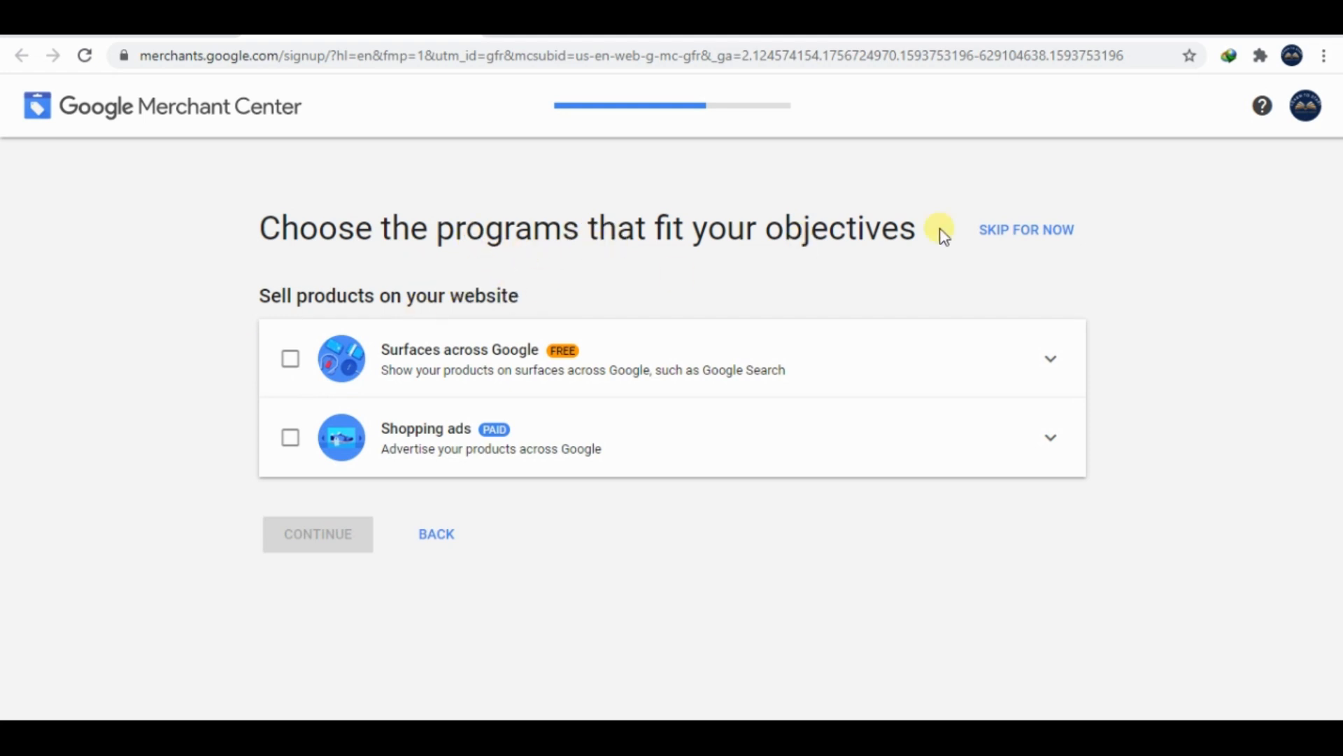
Skip the choice of programs for now and review the account summary.
left_click(992, 230)
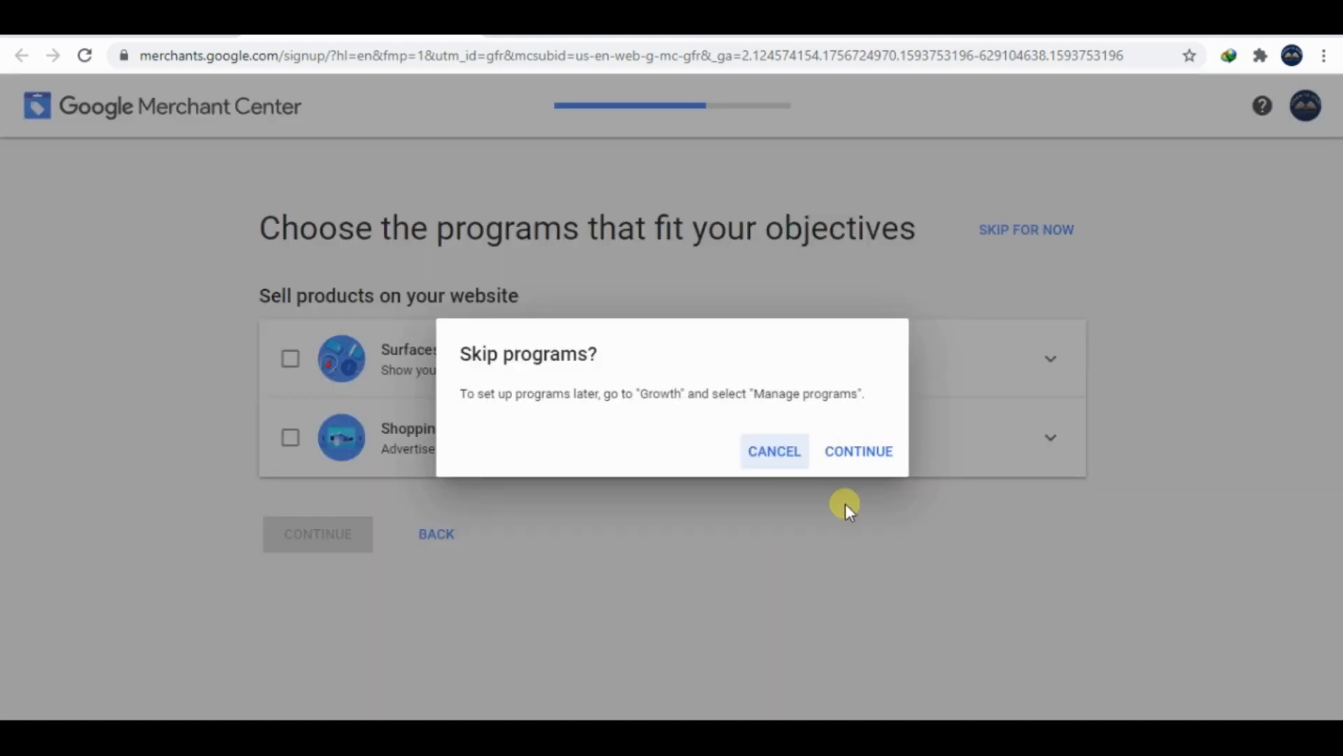
left_click(852, 466)
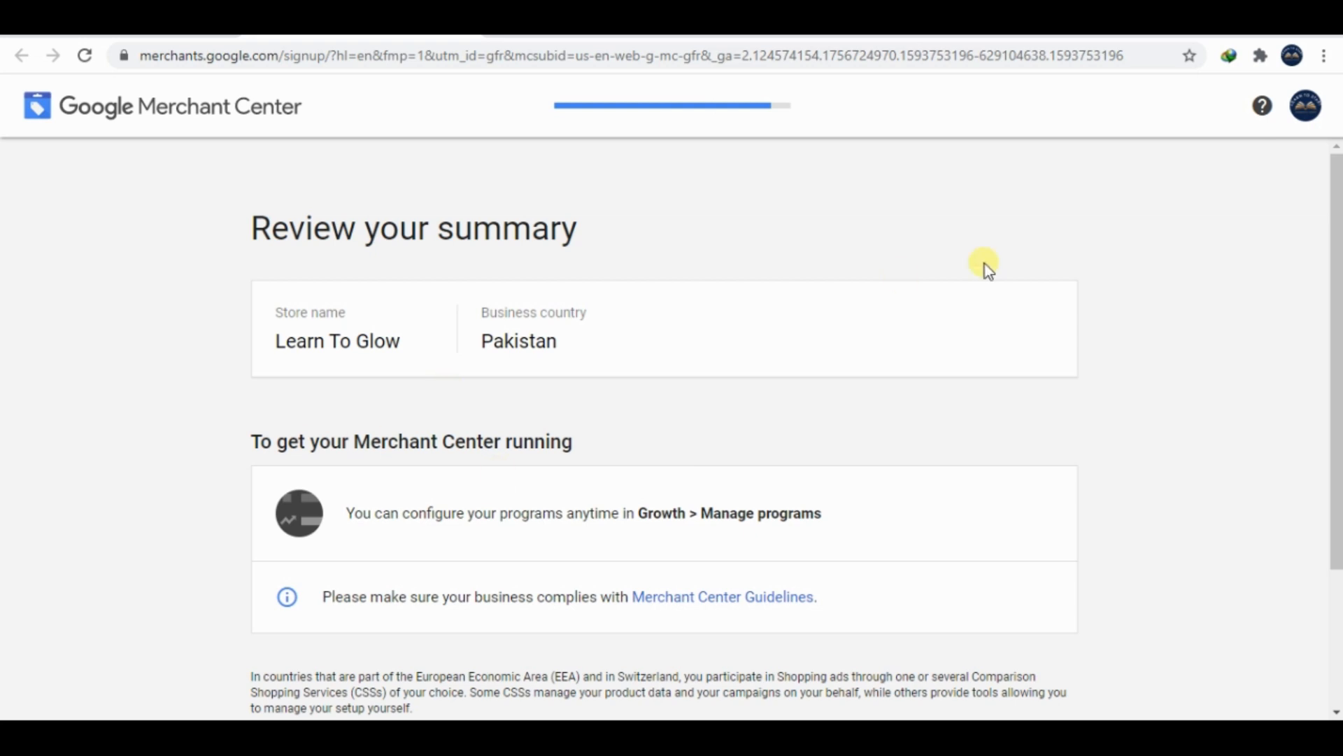
scroll(671, 419, "down", 3)
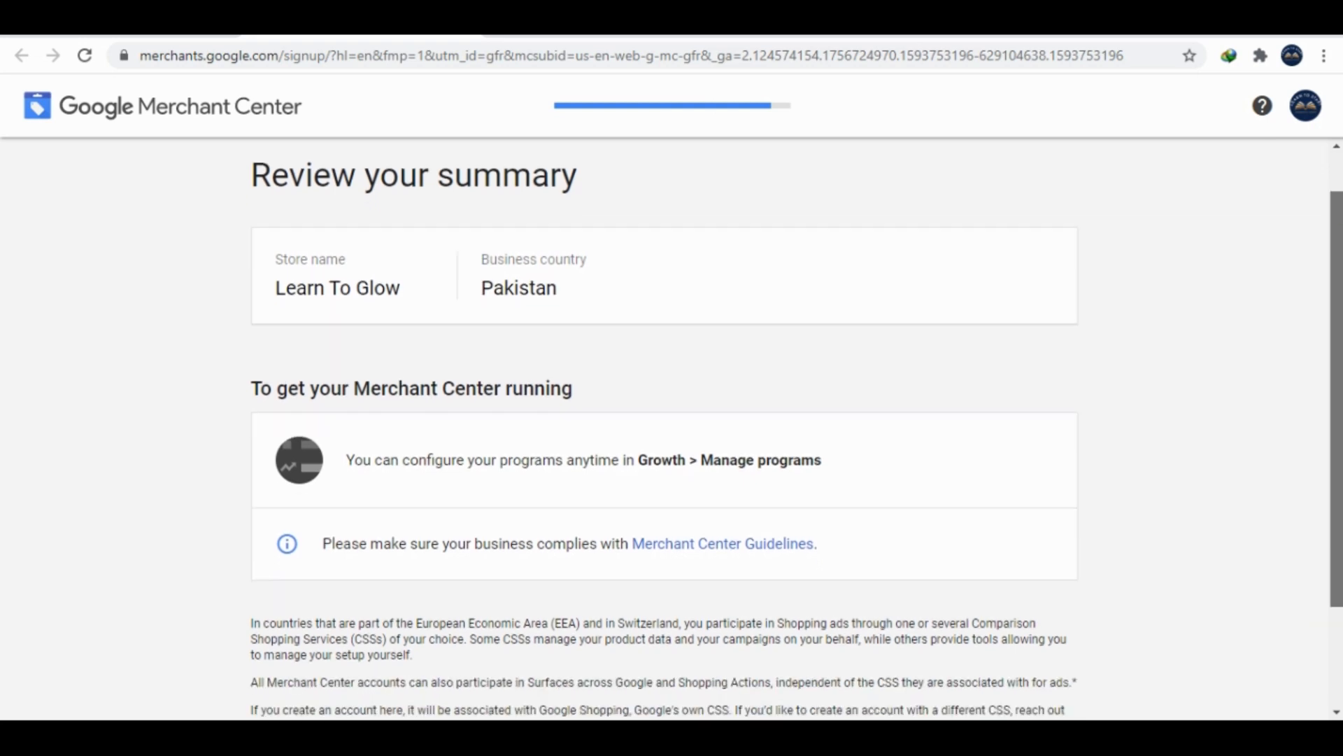
scroll(672, 419, "up", 2)
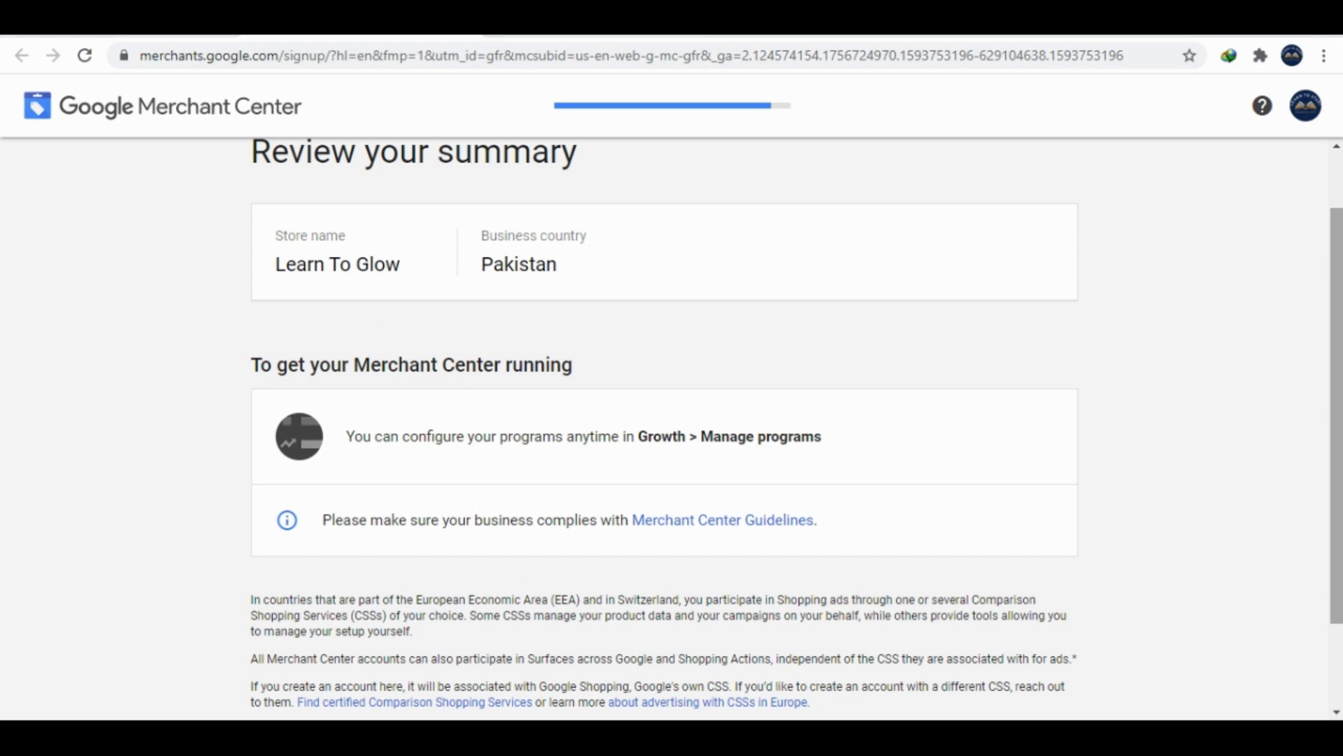
Open Microsoft Word with a blank document and maximize its window.
key("super")
type("wor")
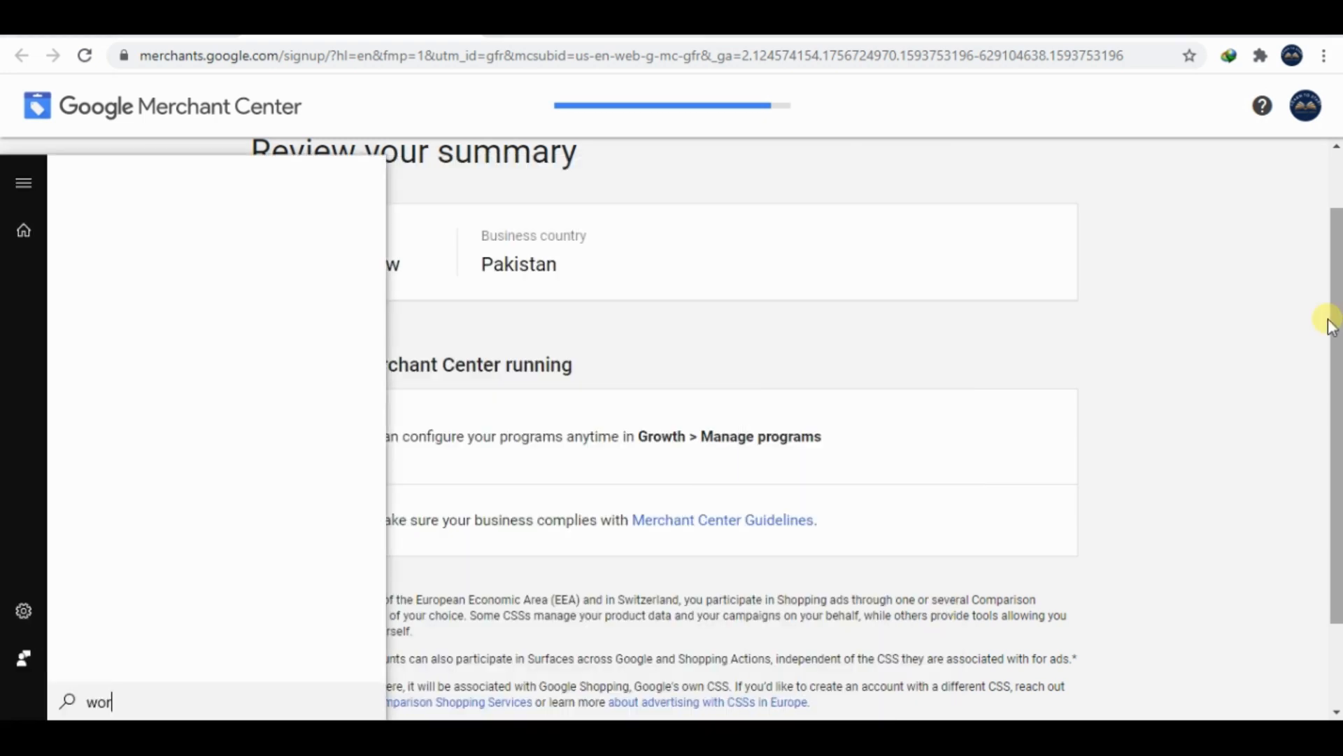
type("d")
left_click(183, 287)
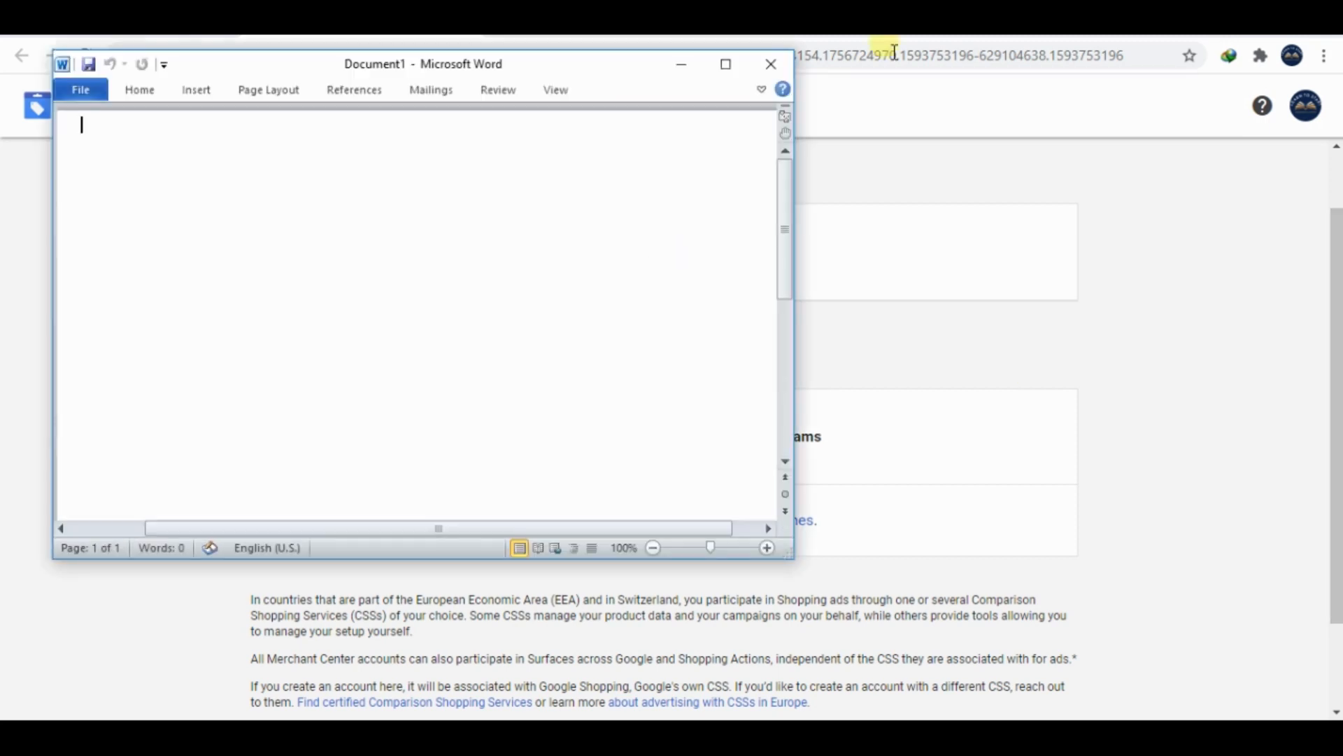
left_click(715, 67)
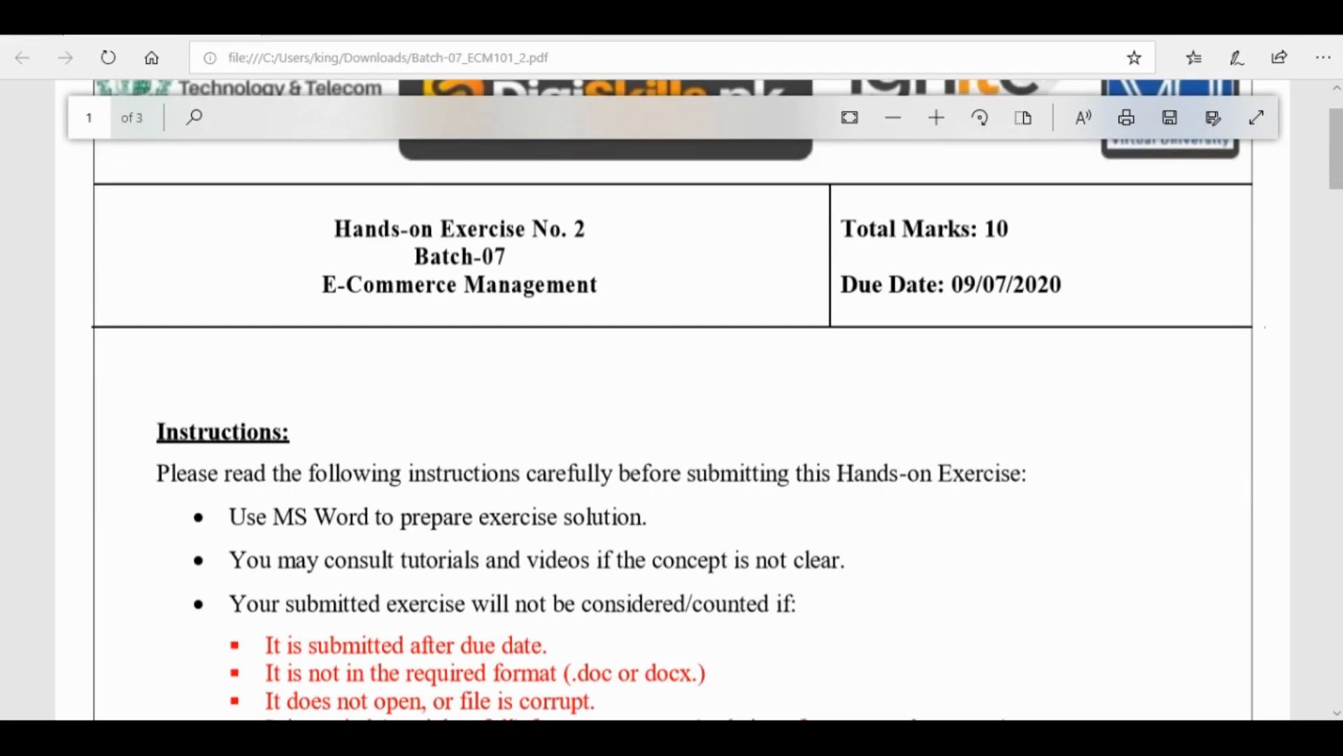
Copy the first task's sentence from the exercise PDF and paste it below the title lines in the Word document.
scroll(1130, 418, "down", 15)
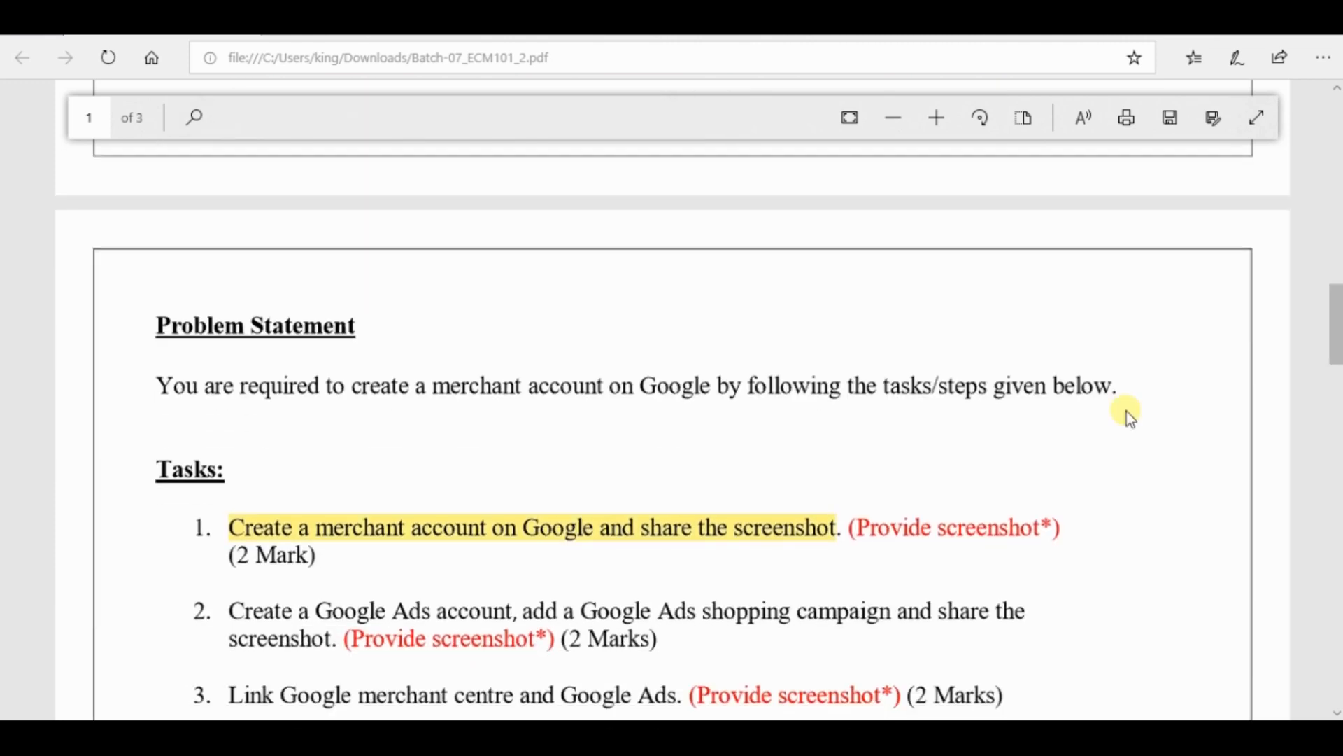
left_click_drag(229, 526, 829, 536)
key("ctrl+c")
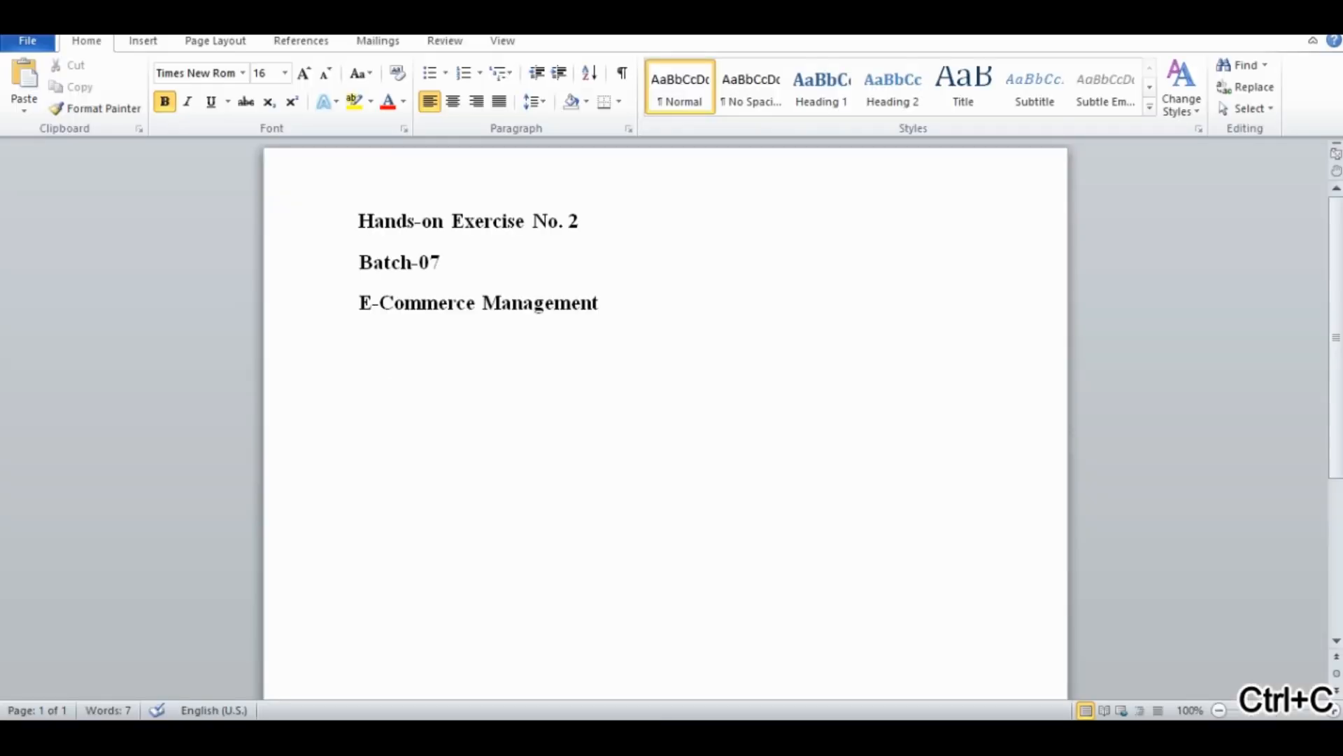
key("ctrl+v")
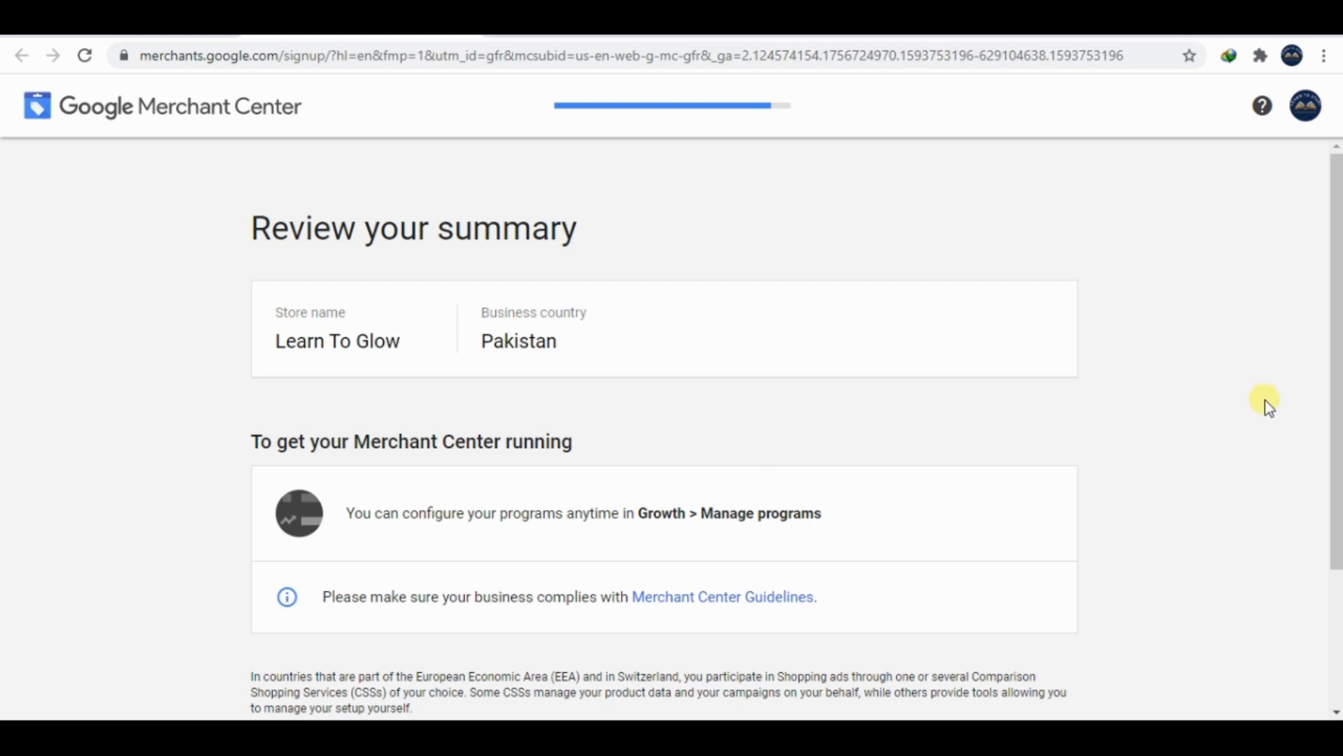
Capture the lower part of the Merchant Center summary page as a screenshot and paste it under the task heading in Word.
left_click_drag(1337, 392, 1337, 493)
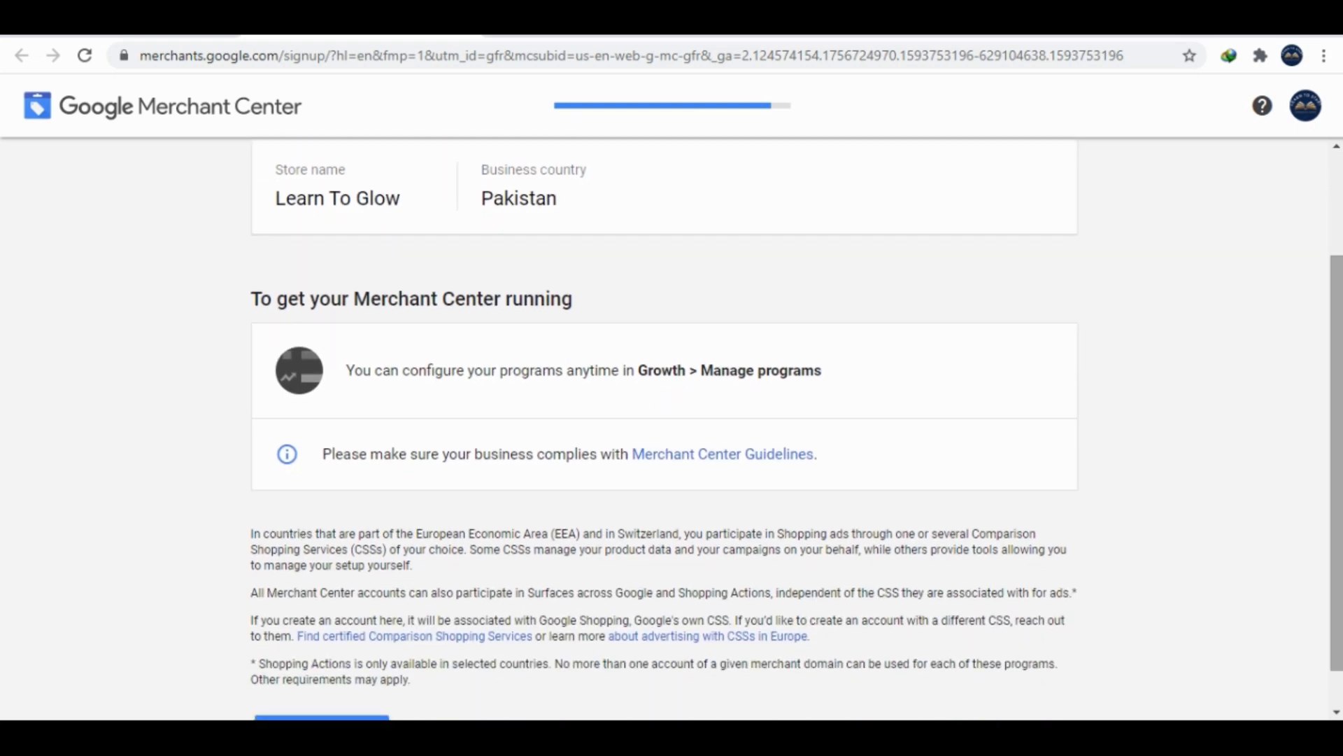
key("super+shift+s")
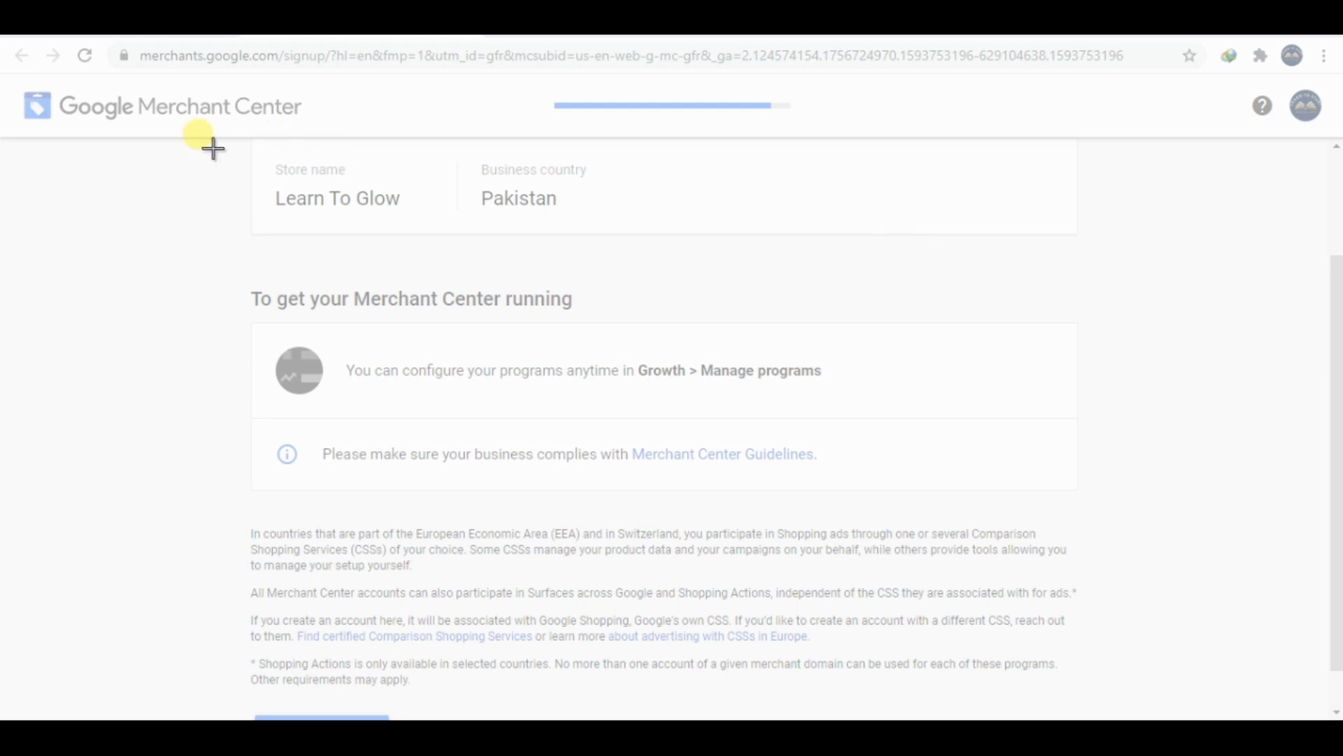
left_click_drag(196, 133, 1214, 708)
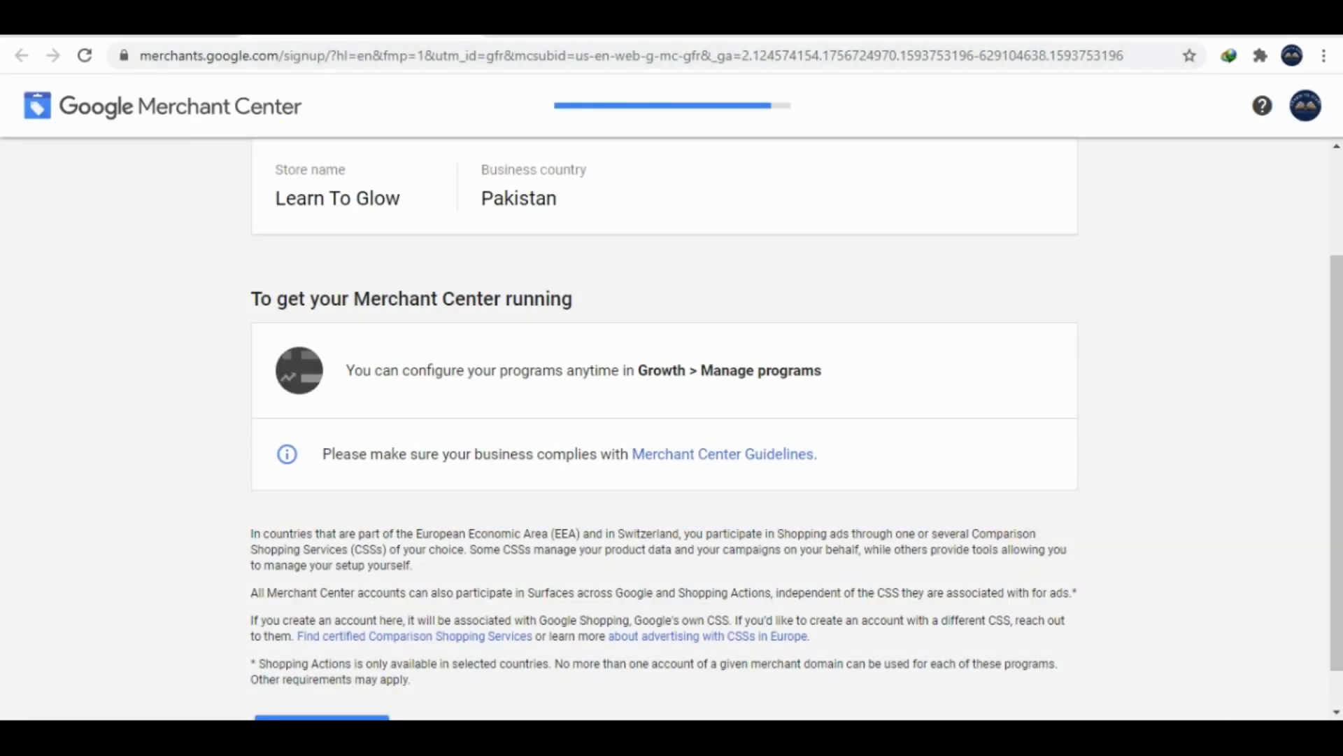
key("alt+Tab")
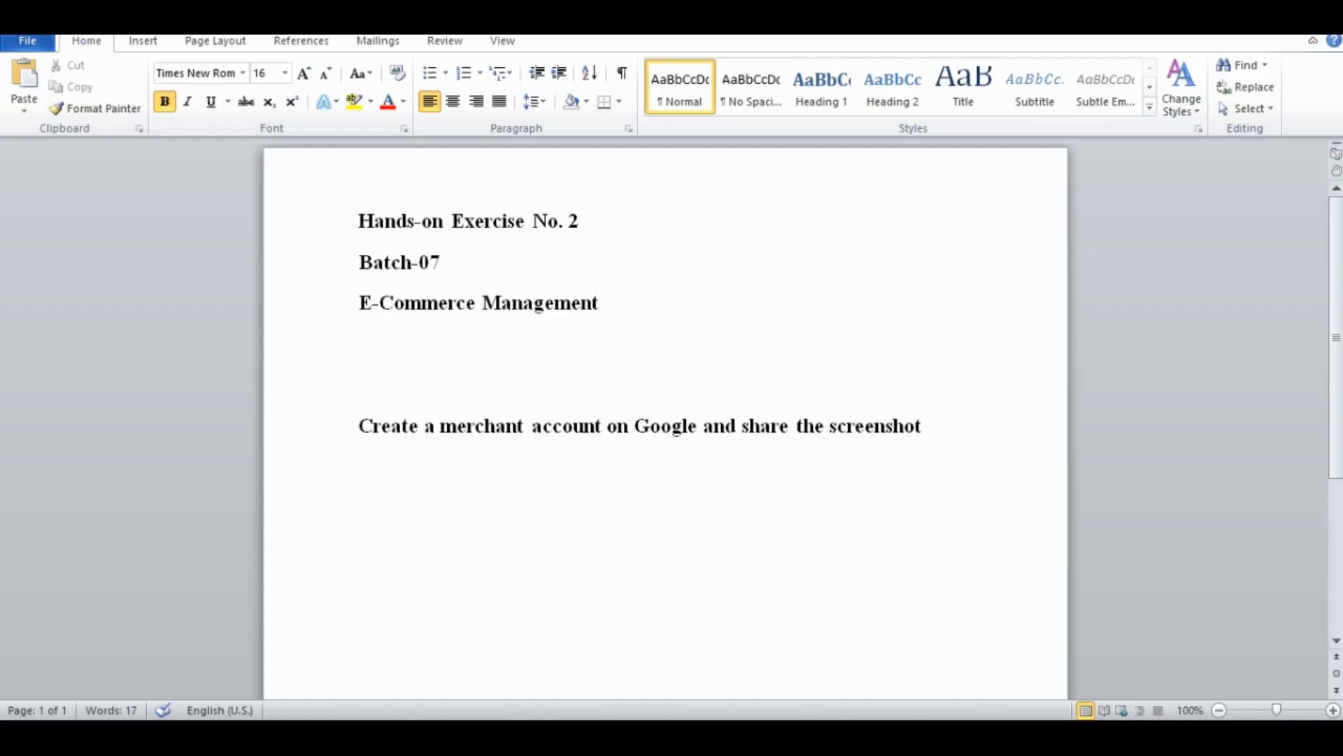
key("ctrl+v")
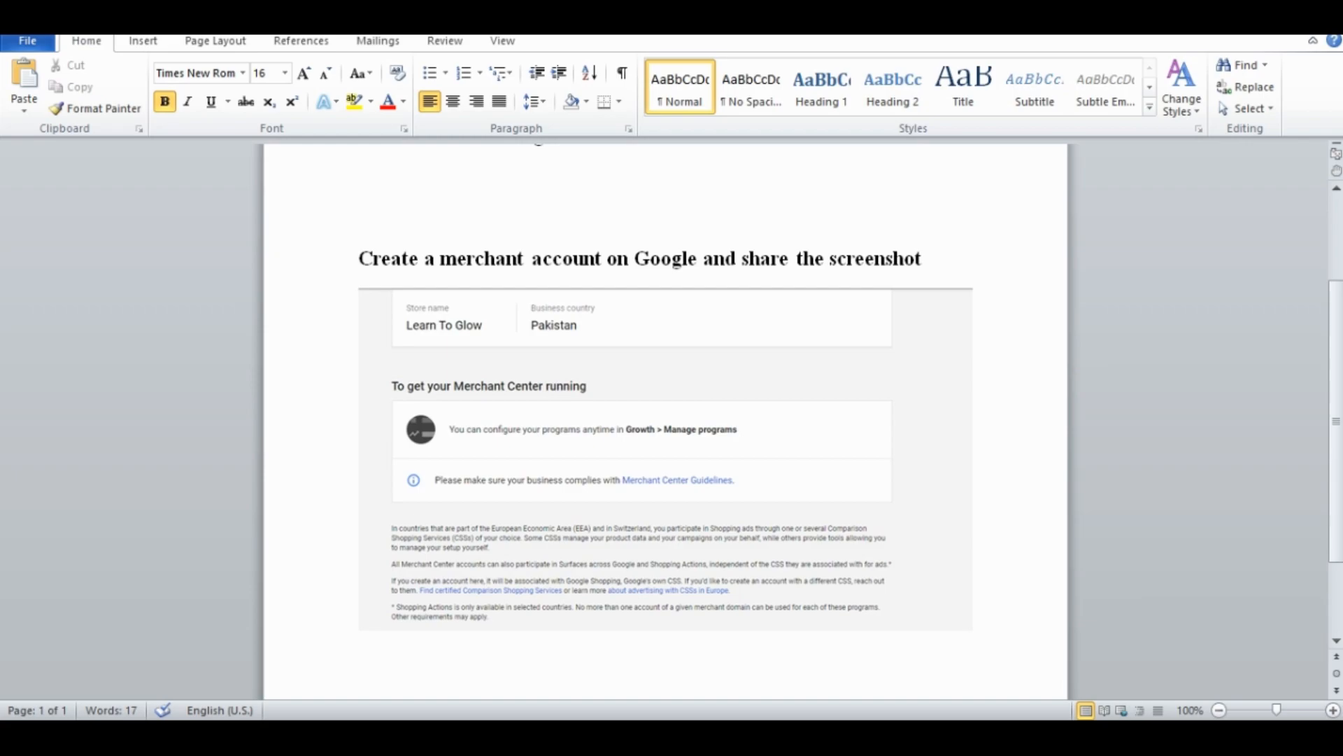
Create the Merchant Center account and paste a screenshot of its Overview page below the first screenshot in Word.
left_click(382, 736)
scroll(1251, 517, "down", 1)
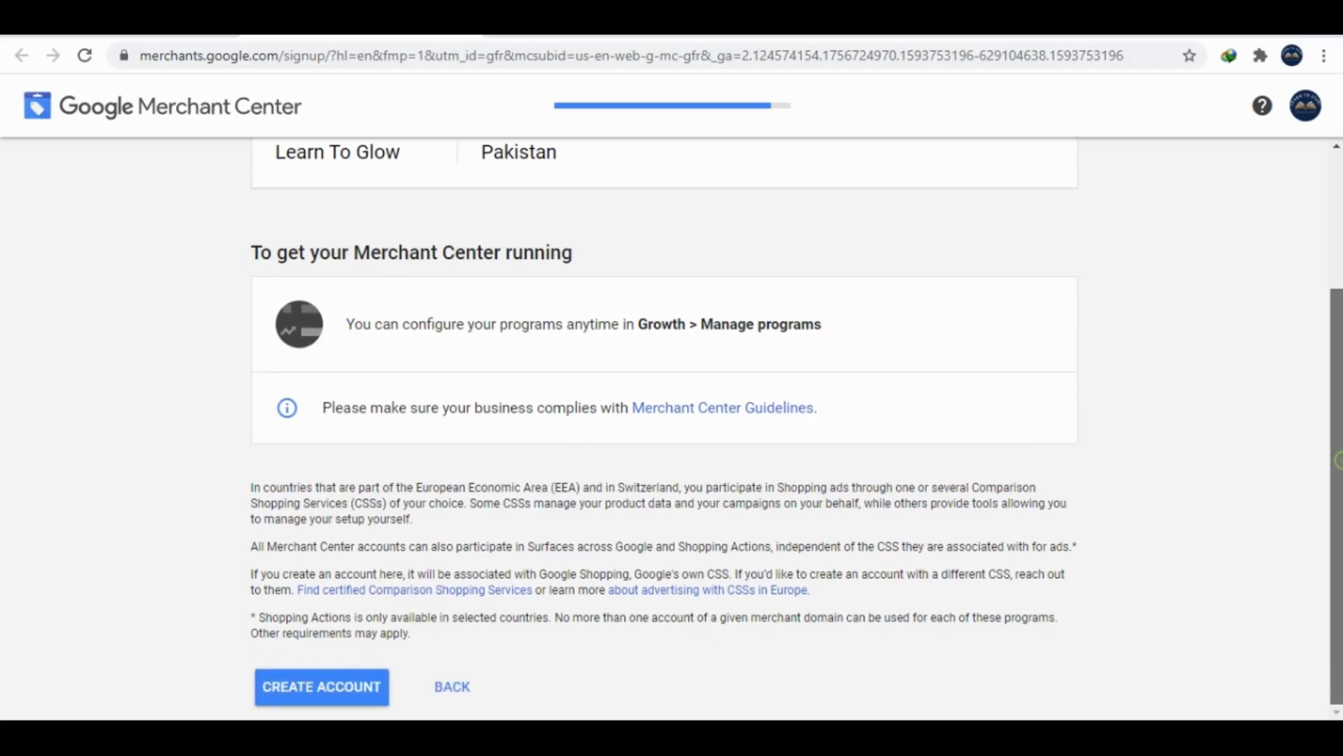
left_click(337, 680)
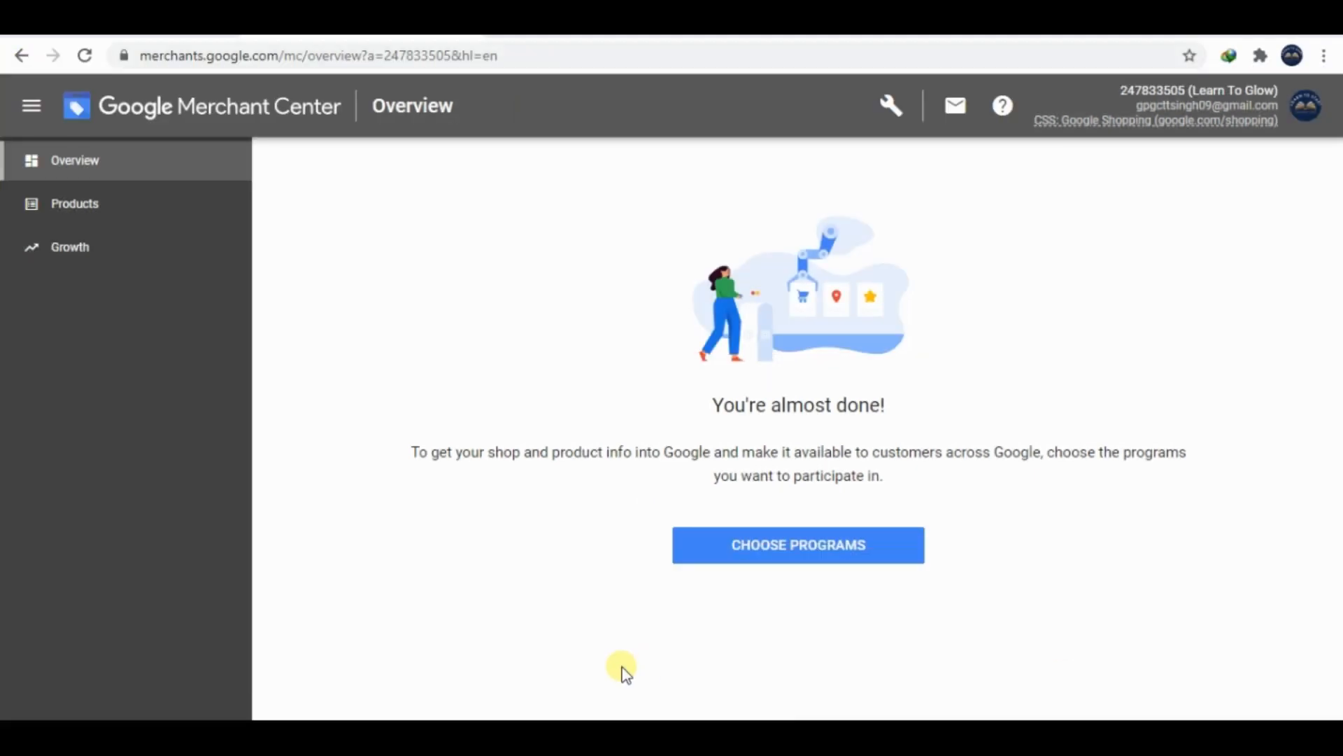
left_click(628, 736)
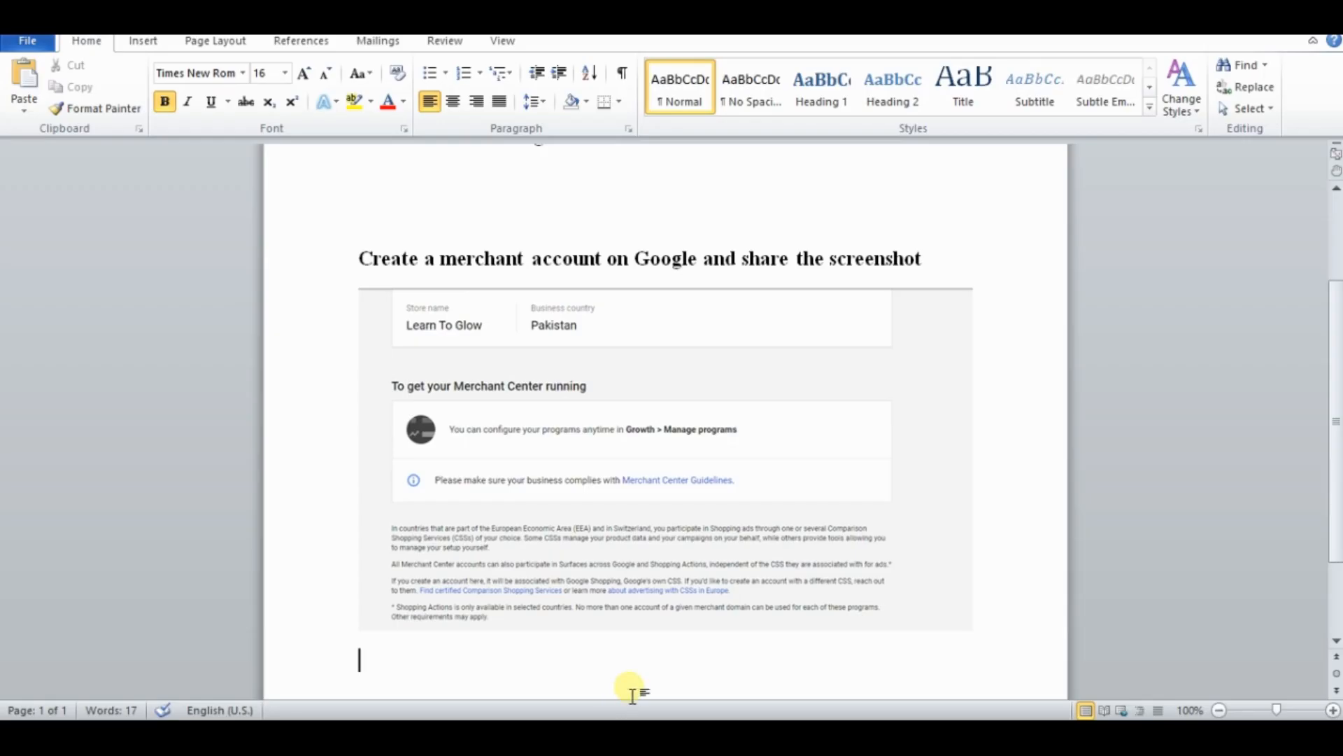
key("ctrl+v")
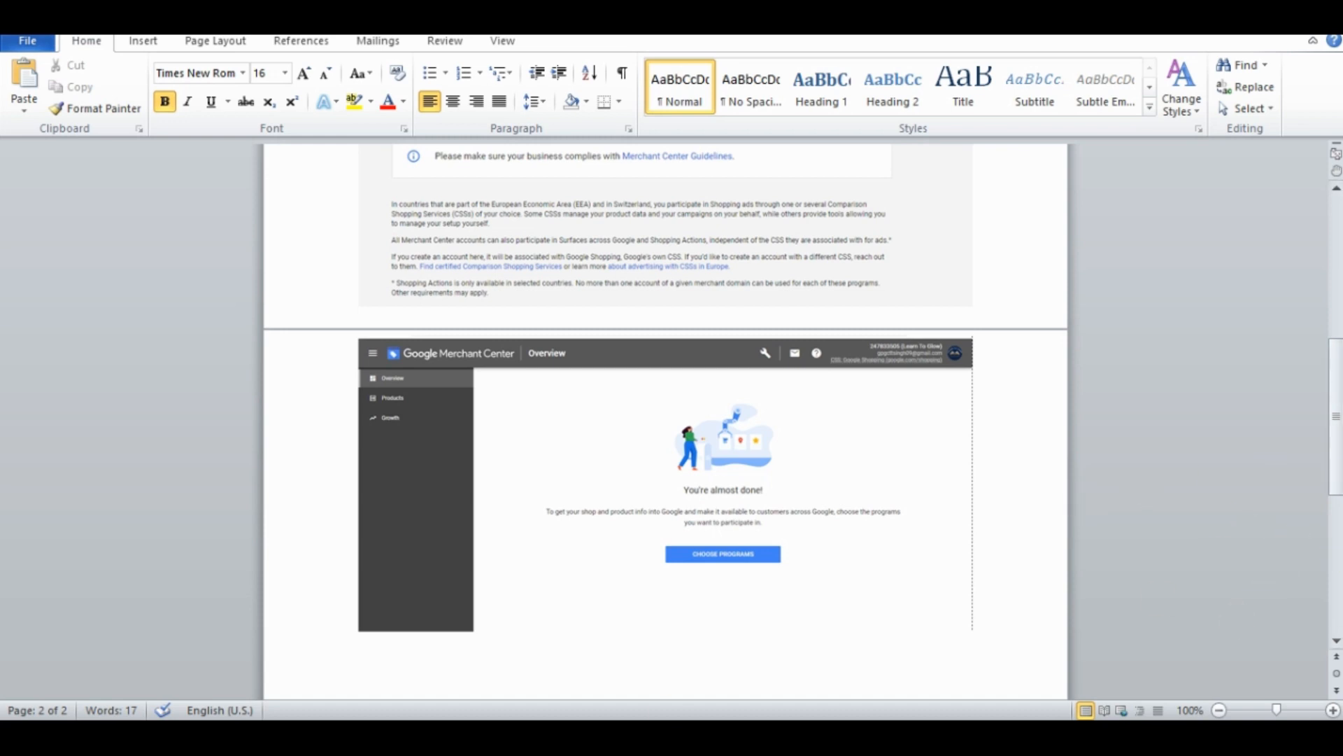
Highlight the second task's sentence about the Google Ads account and shopping campaign in green in the exercise PDF.
key("alt+Tab")
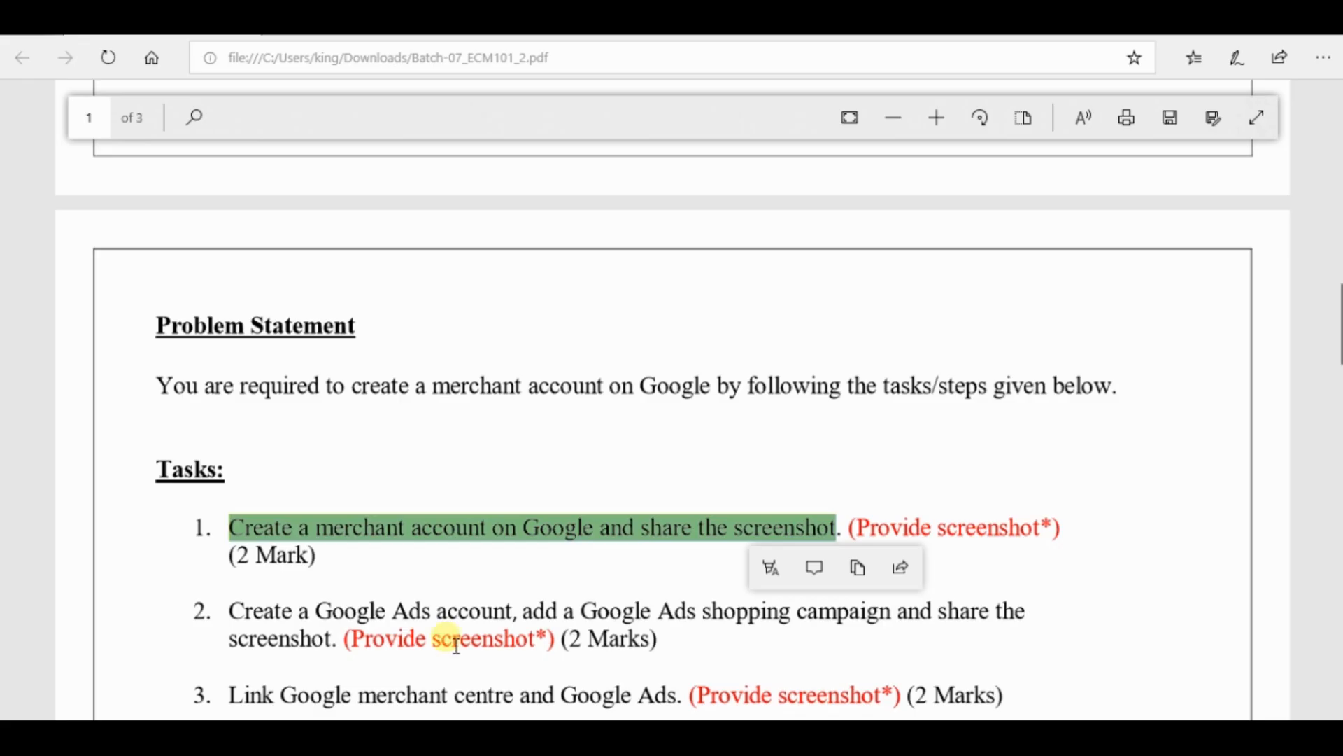
left_click(244, 600)
left_click_drag(234, 600, 922, 610)
left_click_drag(964, 610, 333, 644)
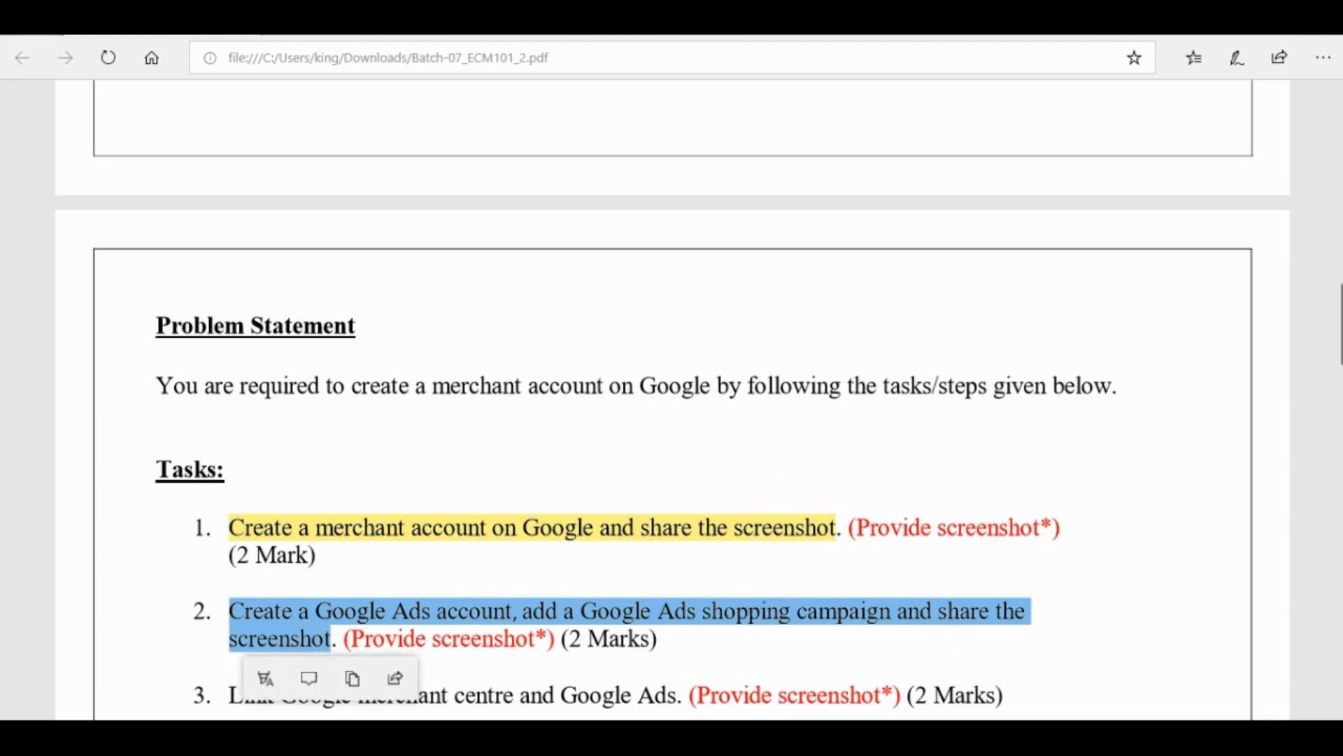
scroll(553, 300, "down", 5)
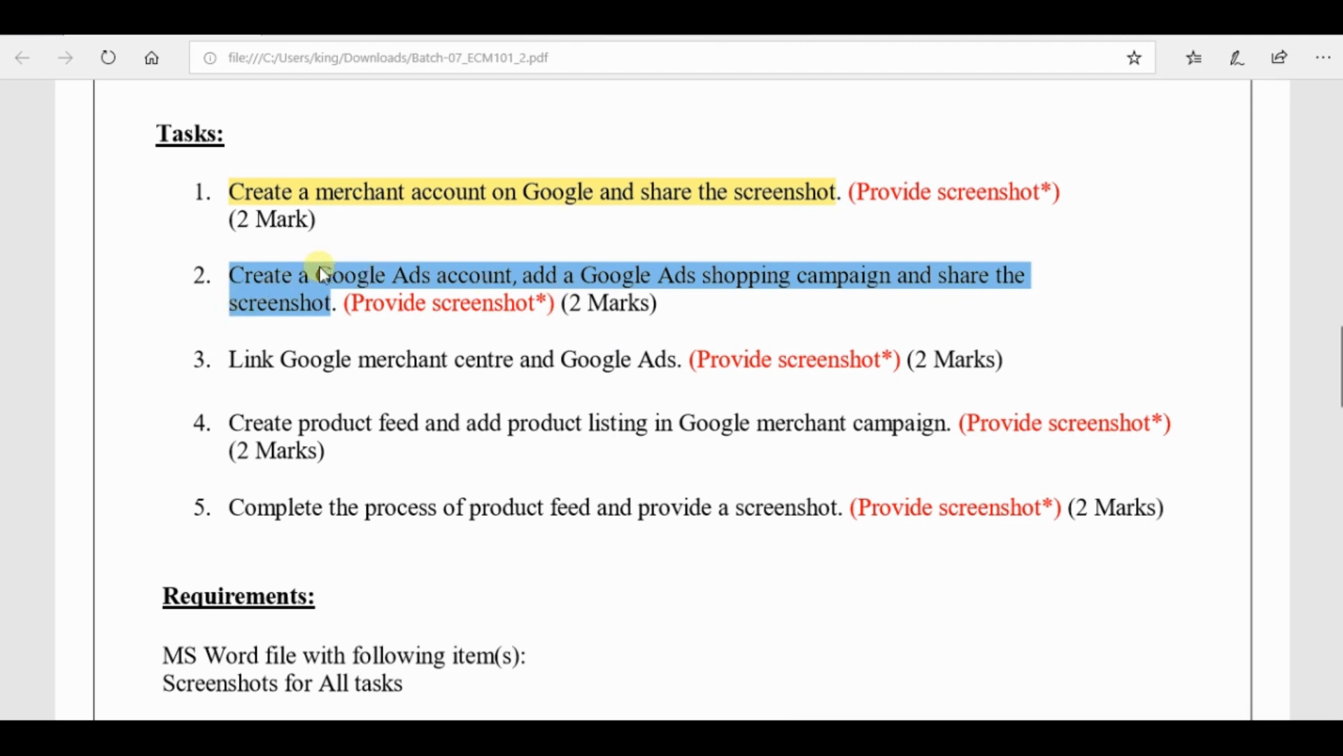
right_click(320, 272)
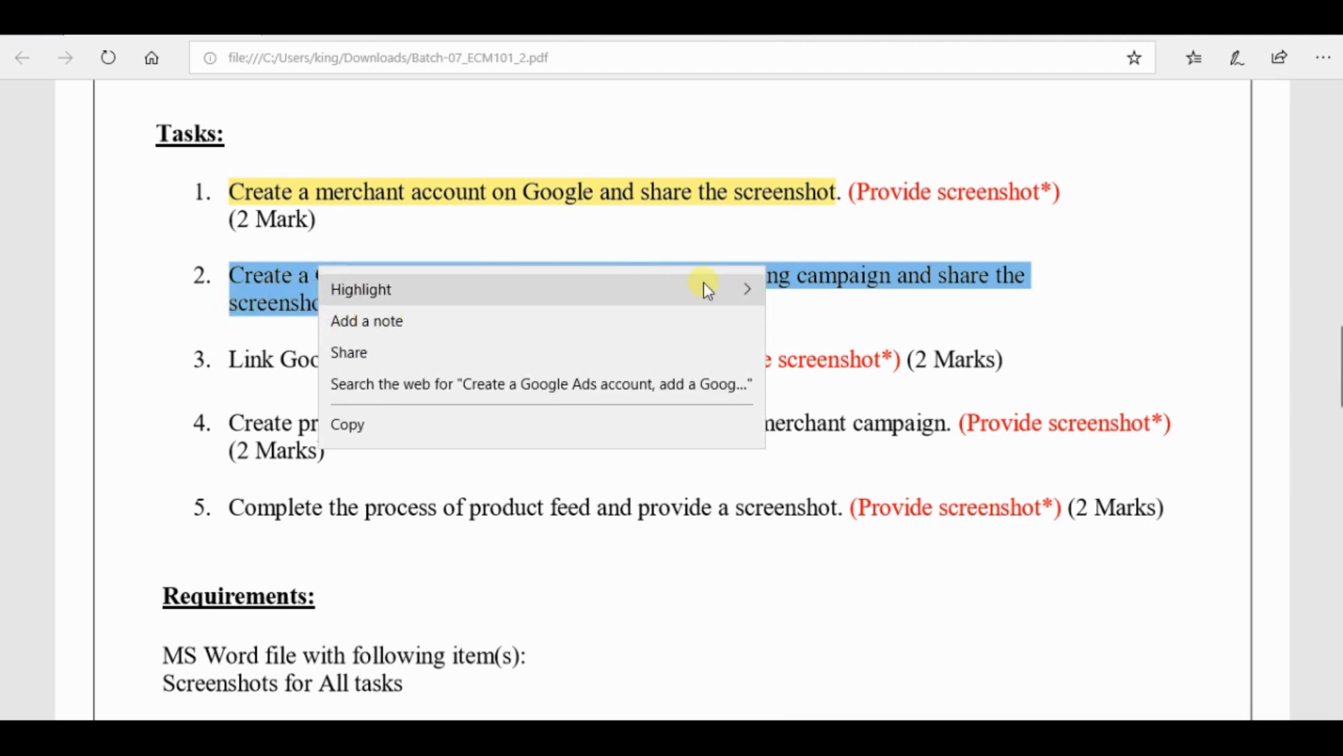
mouse_move(708, 289)
left_click(868, 326)
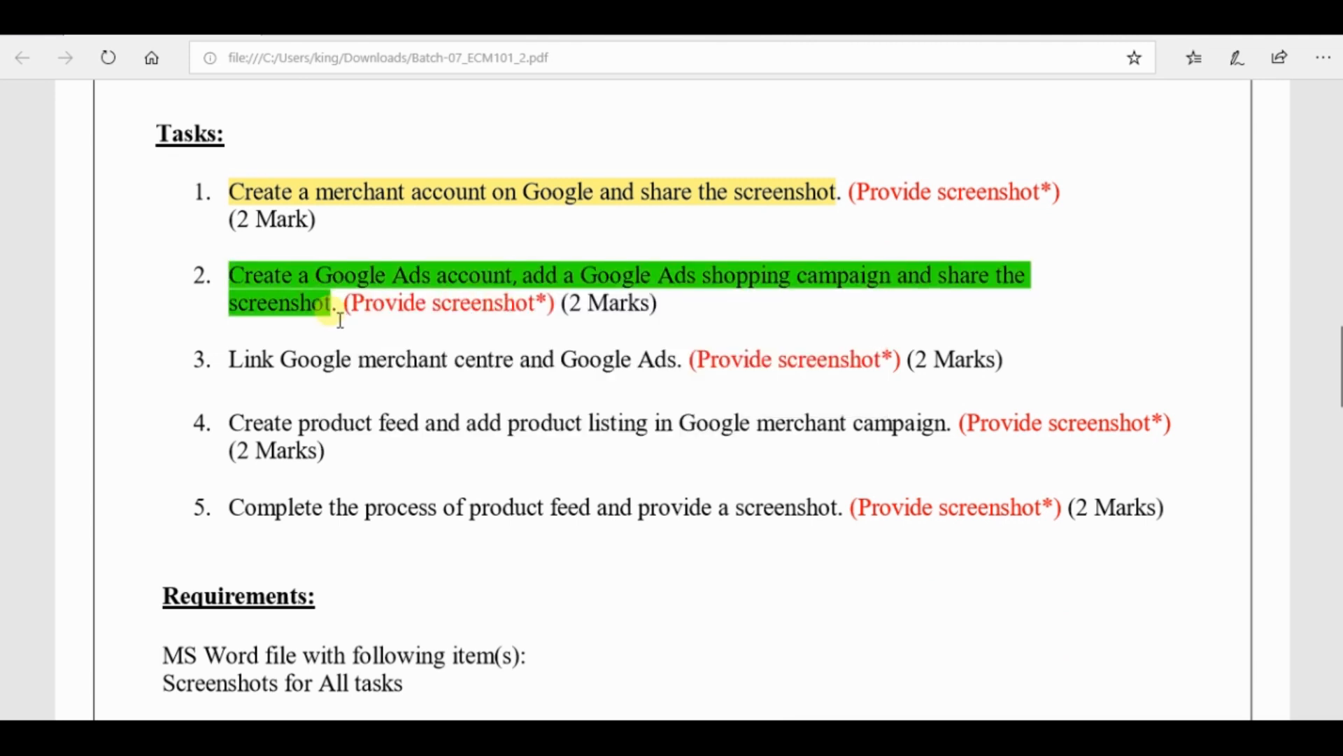
Copy the second task's sentence from the PDF into Word below the Overview screenshot, completing its last word as "screenshot".
left_click_drag(326, 307, 238, 279)
key("ctrl+c")
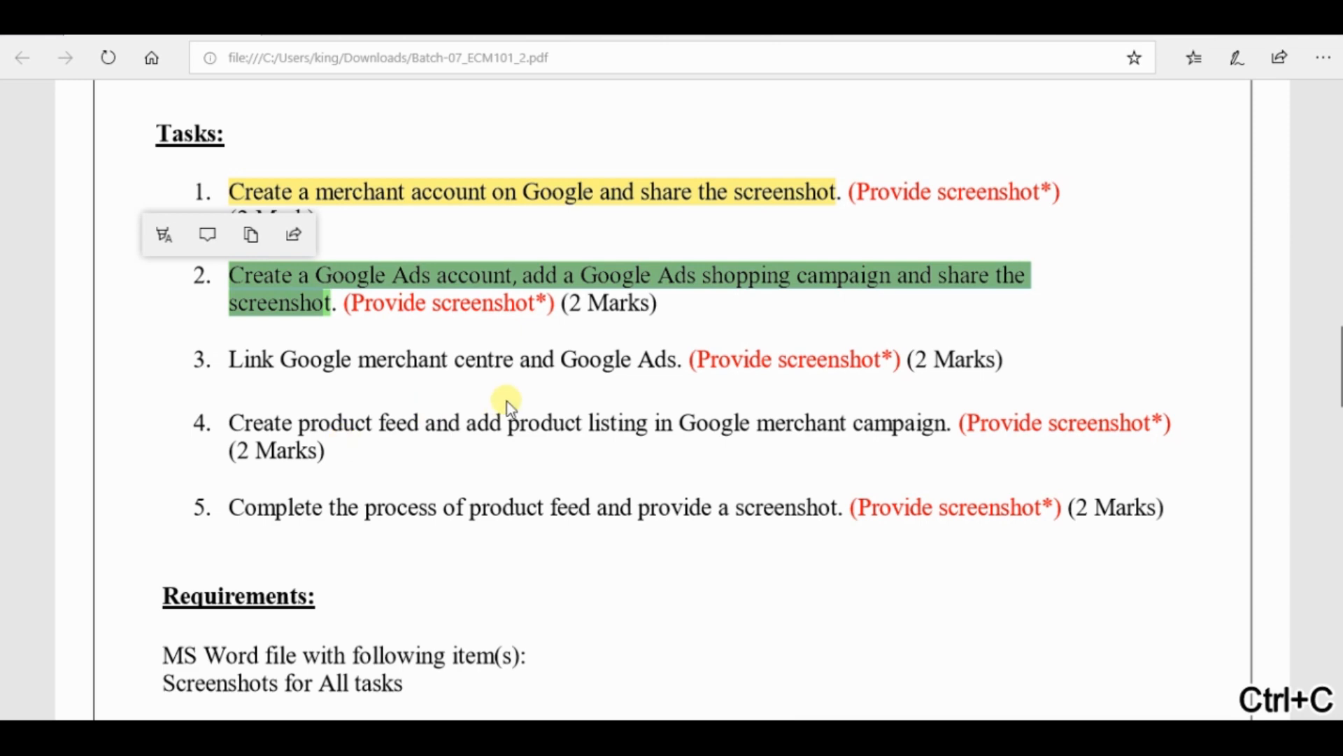
left_click(543, 733)
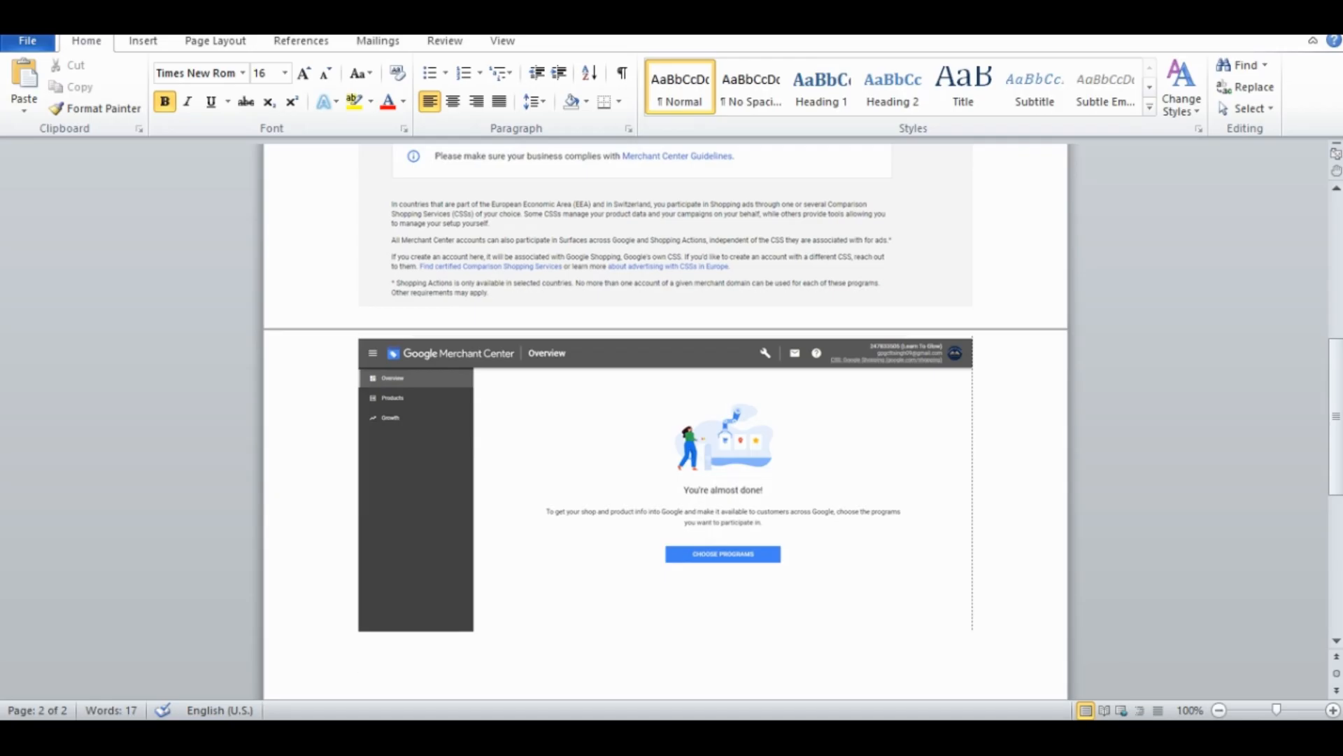
key("ctrl+v")
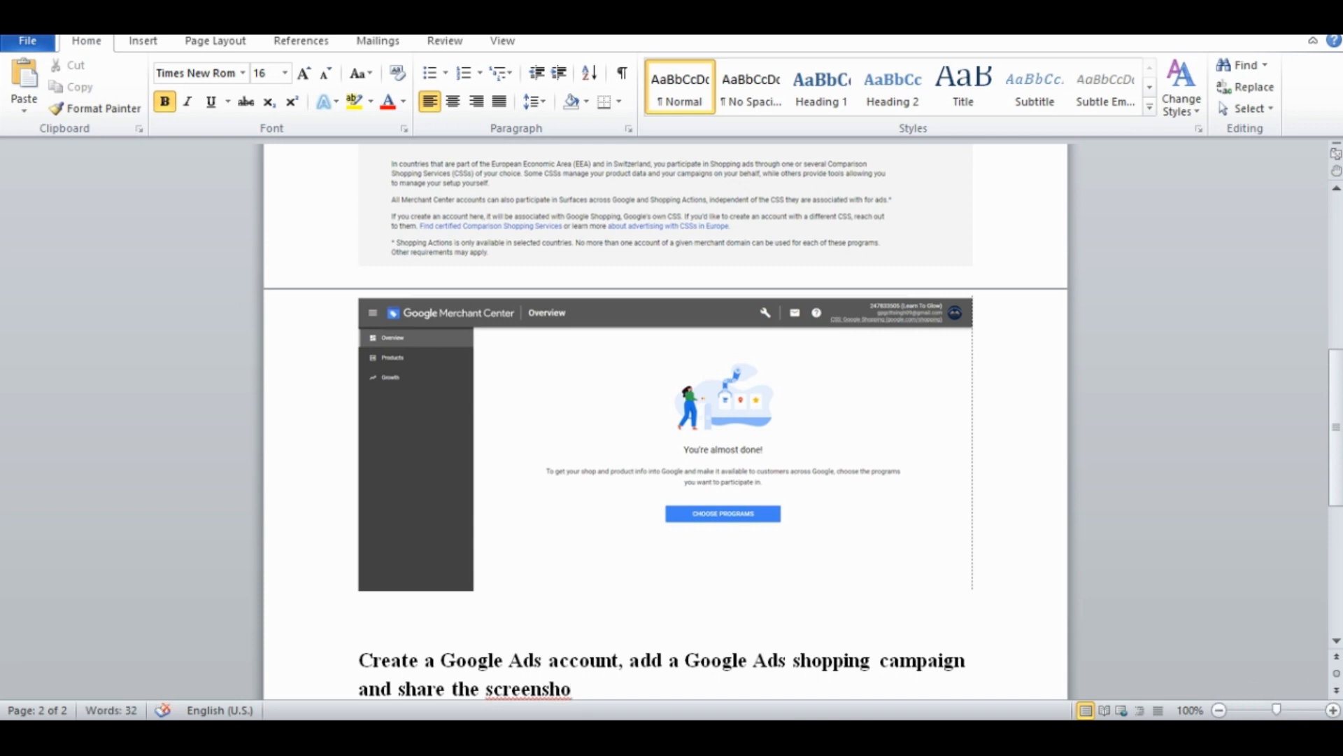
type("t")
key("Return")
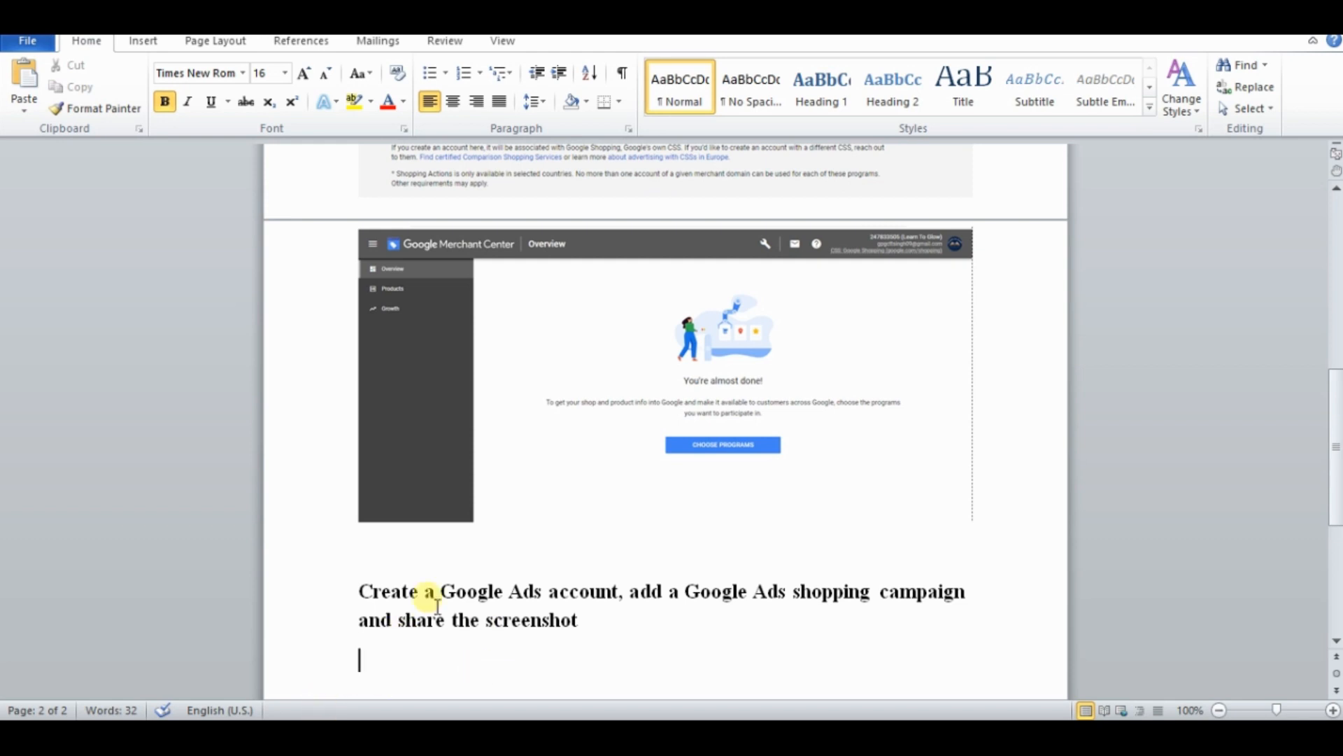
Search Google in a new Chrome tab for "Google Ads account", copied from the Word heading, and open the official Google Ads sign-up result.
left_click_drag(441, 591, 624, 591)
key("ctrl+c")
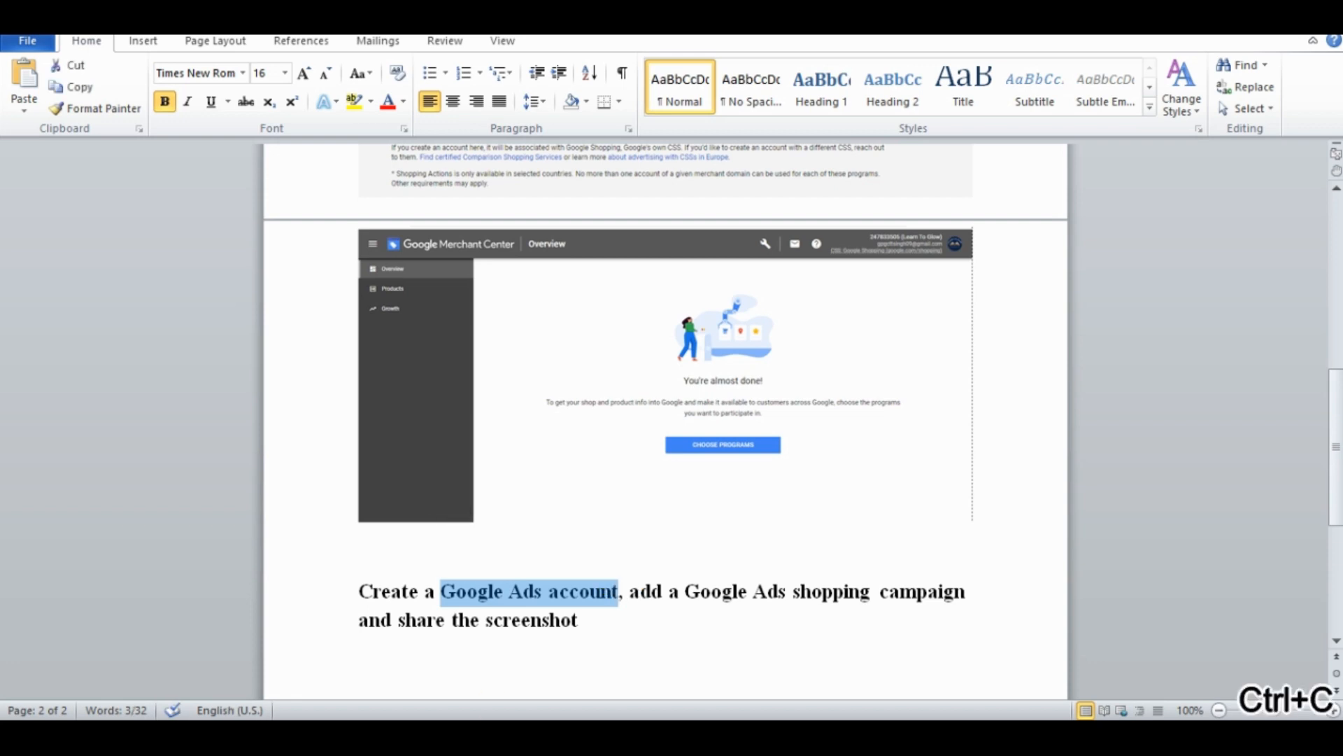
key("alt+Tab")
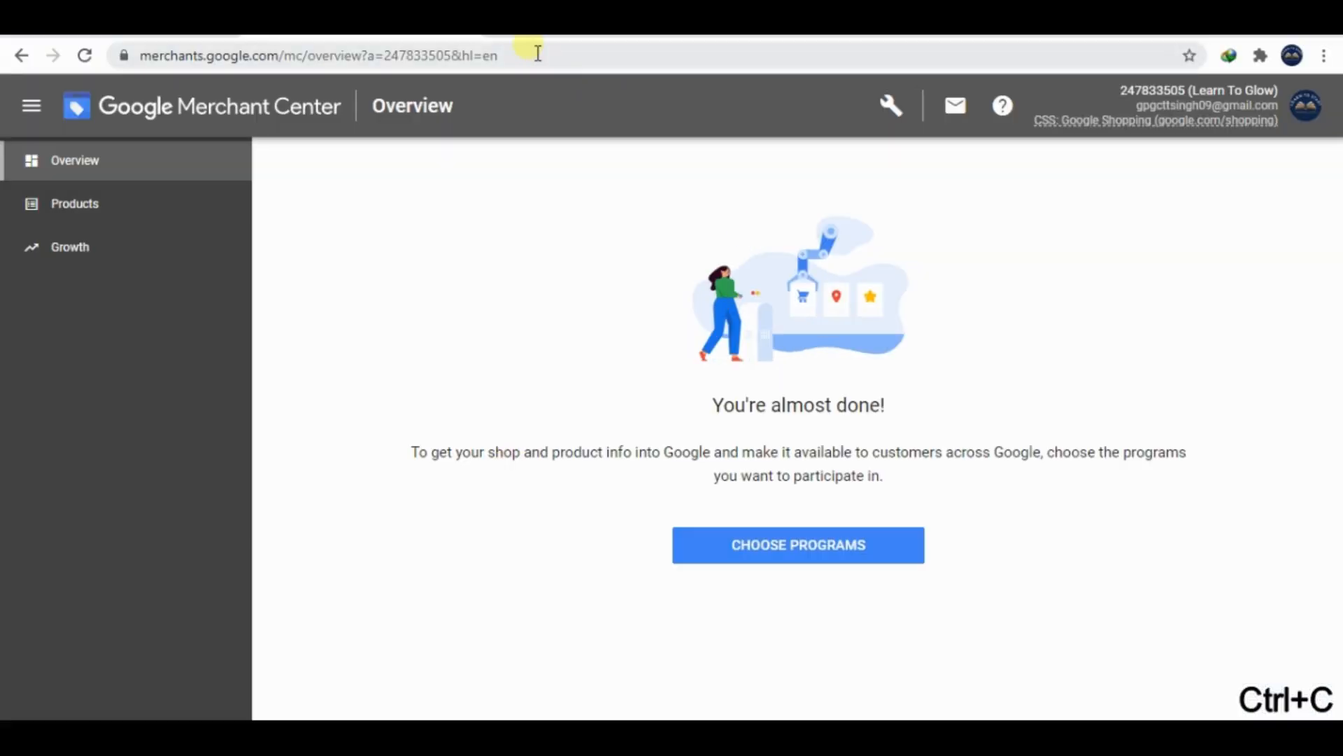
key("ctrl+t")
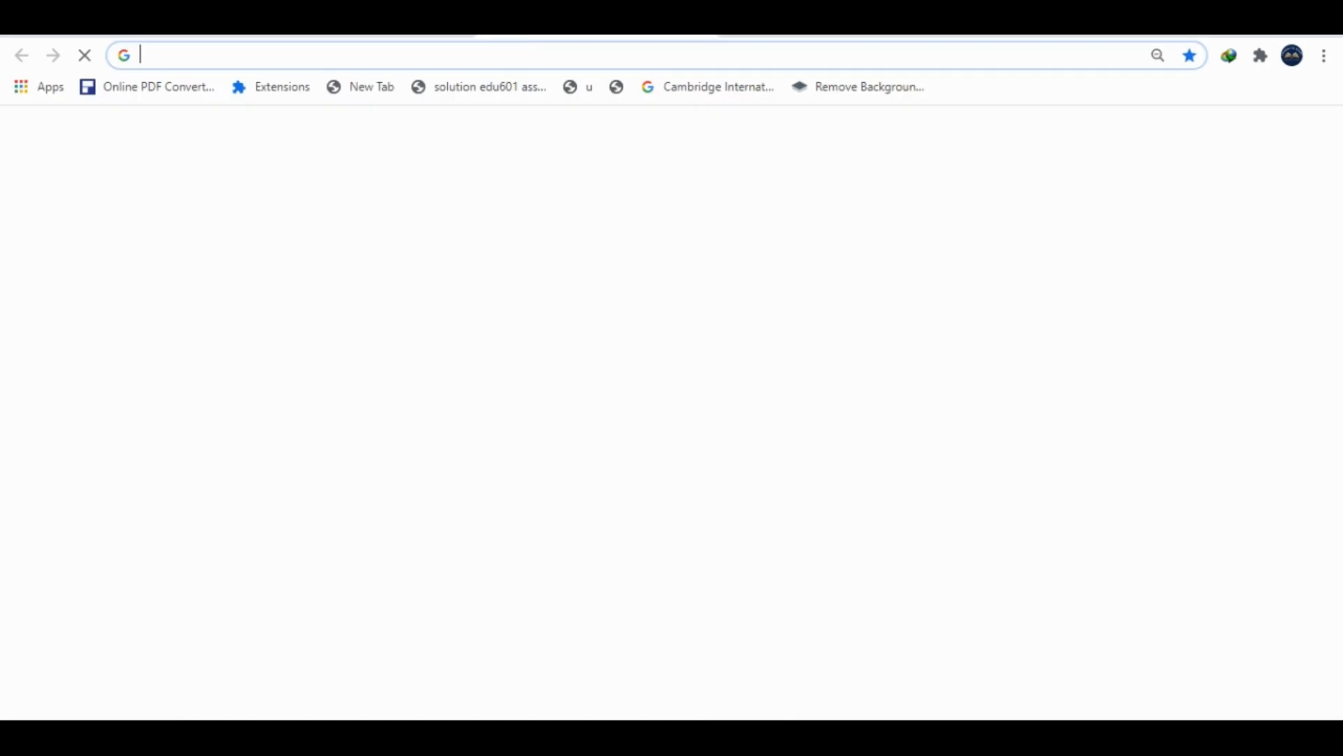
key("ctrl+v")
key("Return")
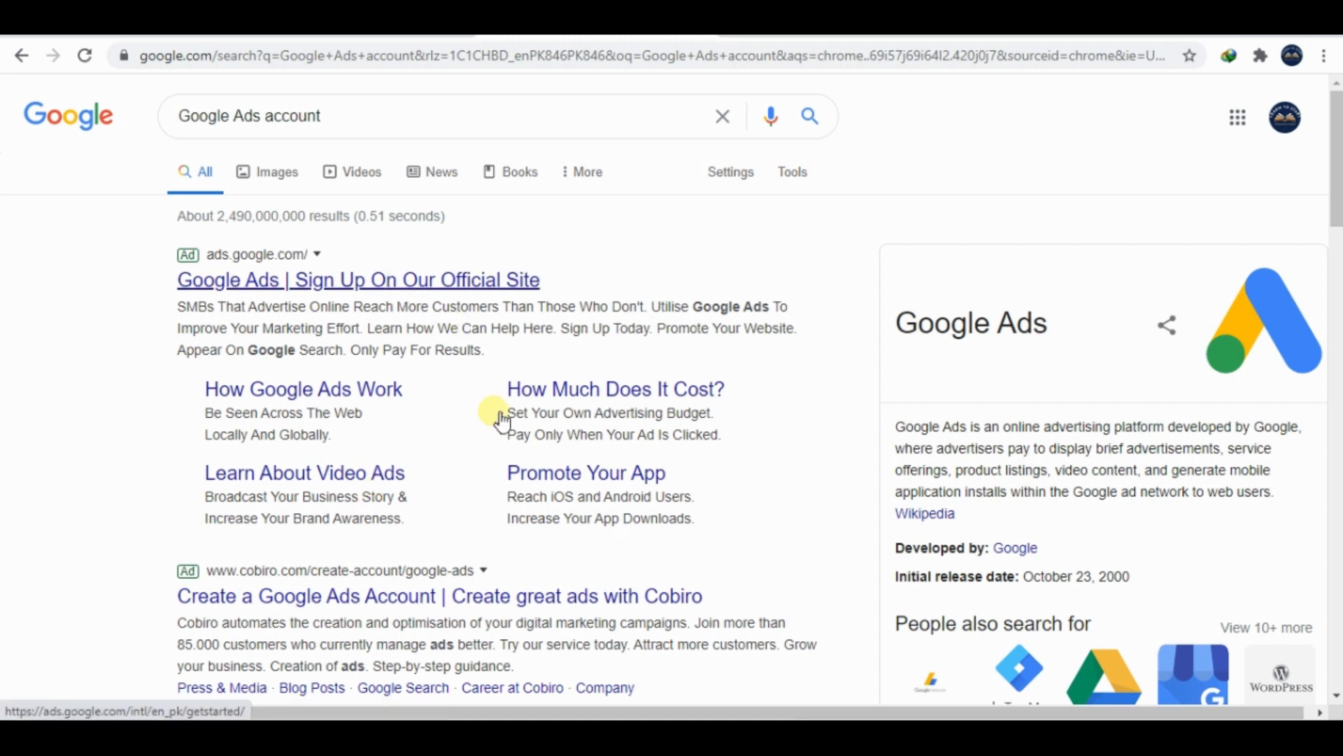
left_click(396, 285)
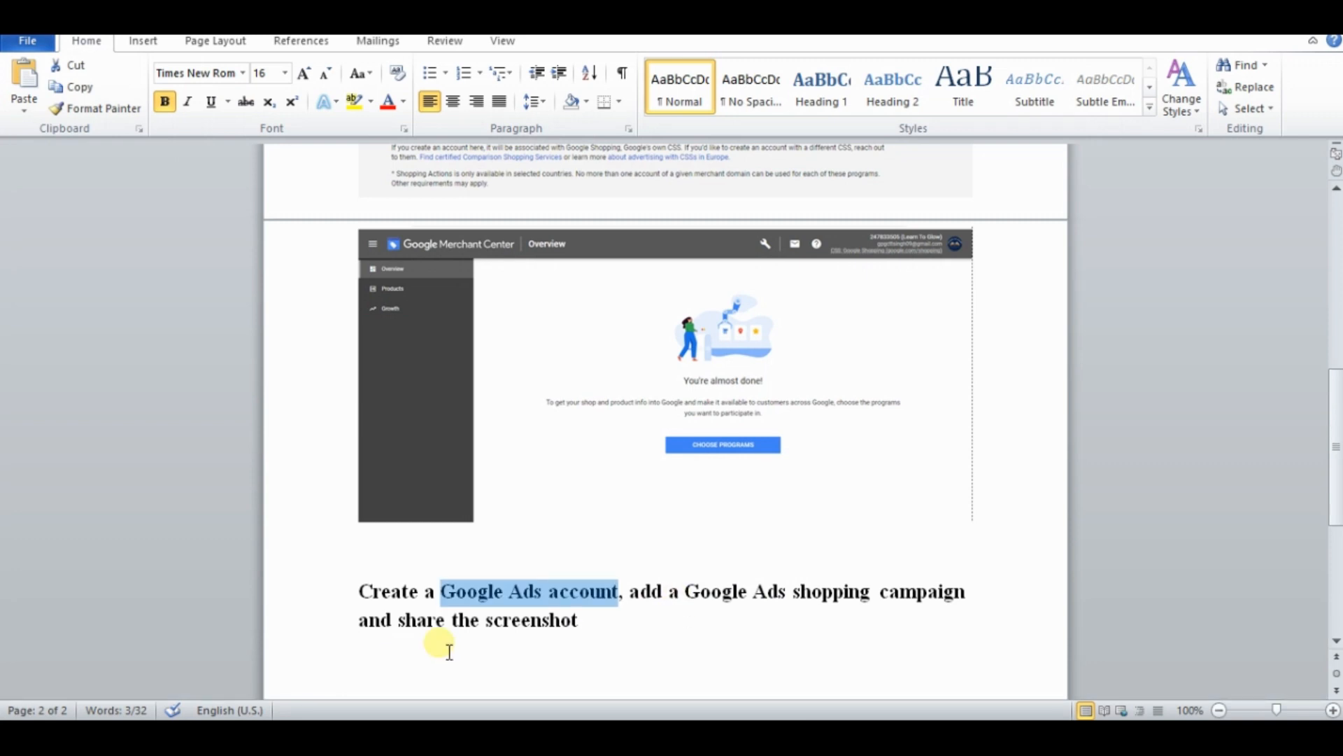
left_click(648, 646)
key("Return")
key("Return")
key("Return")
type("M")
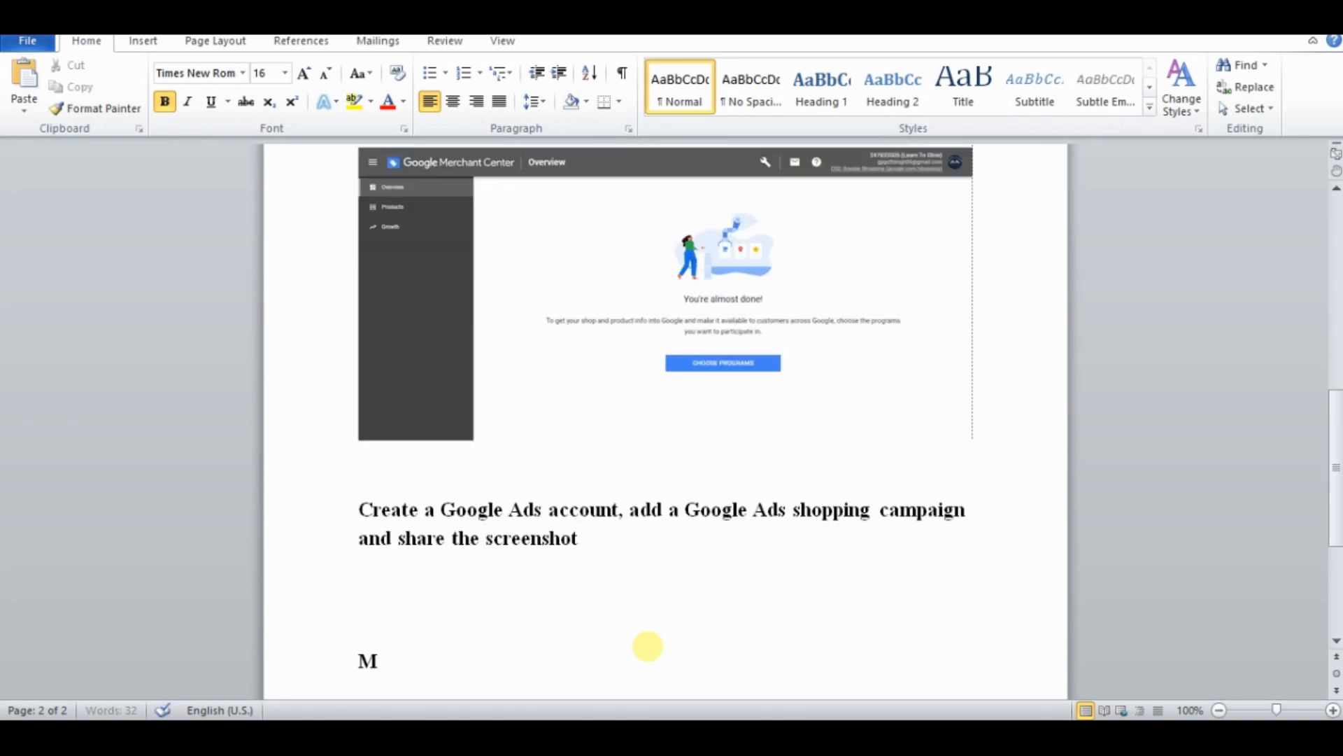
type("Y Ac")
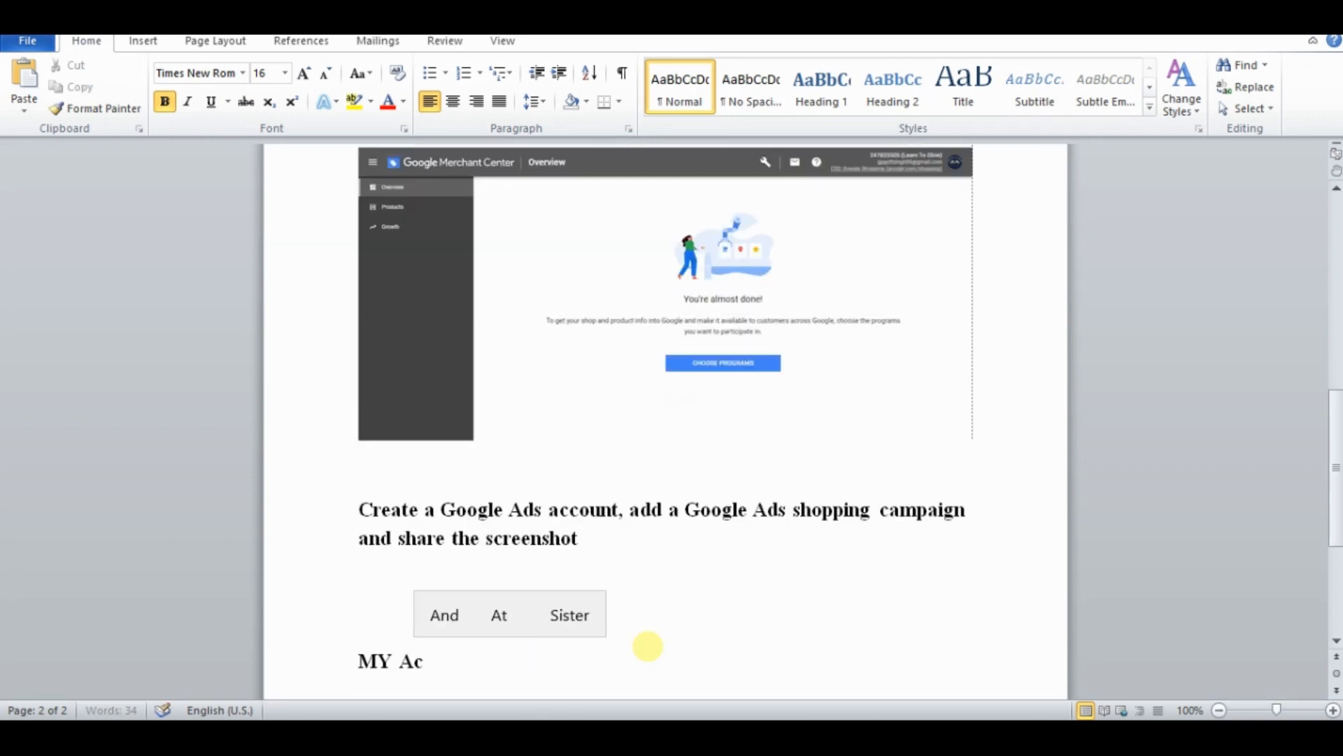
type("count ")
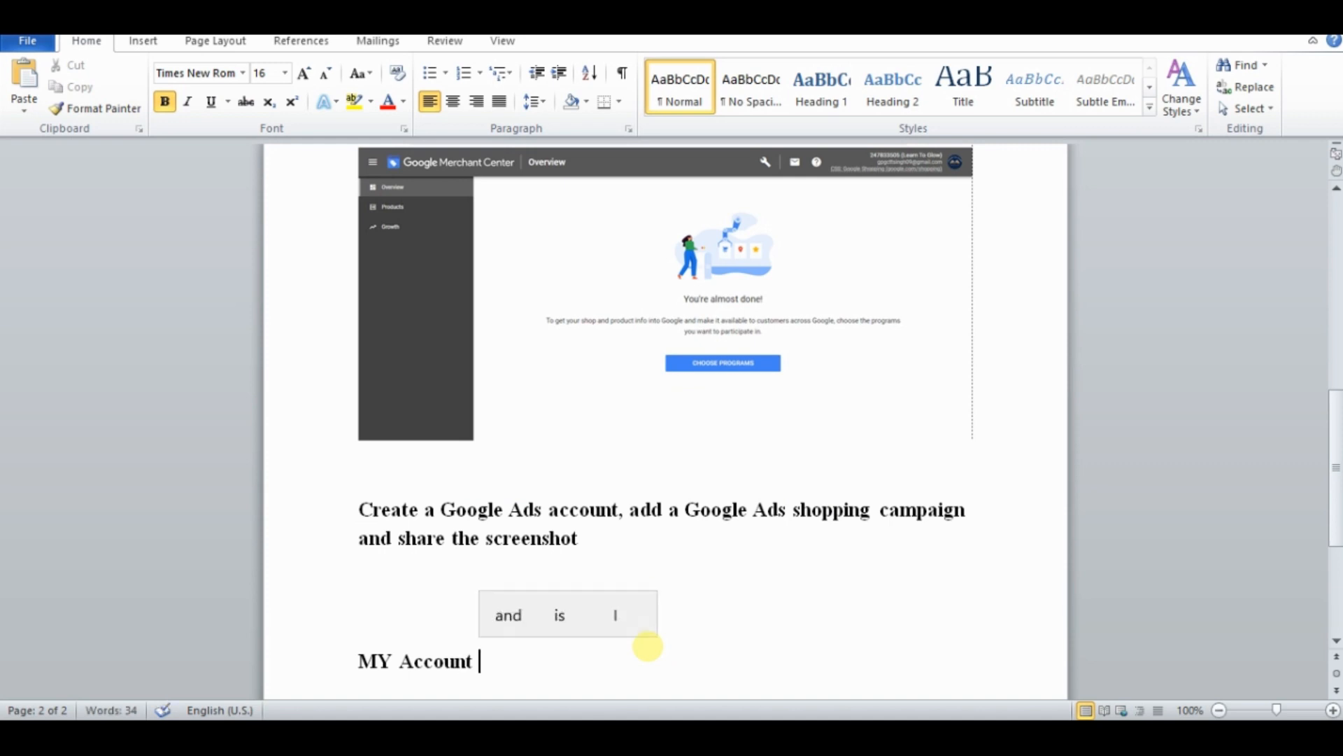
type("was allr")
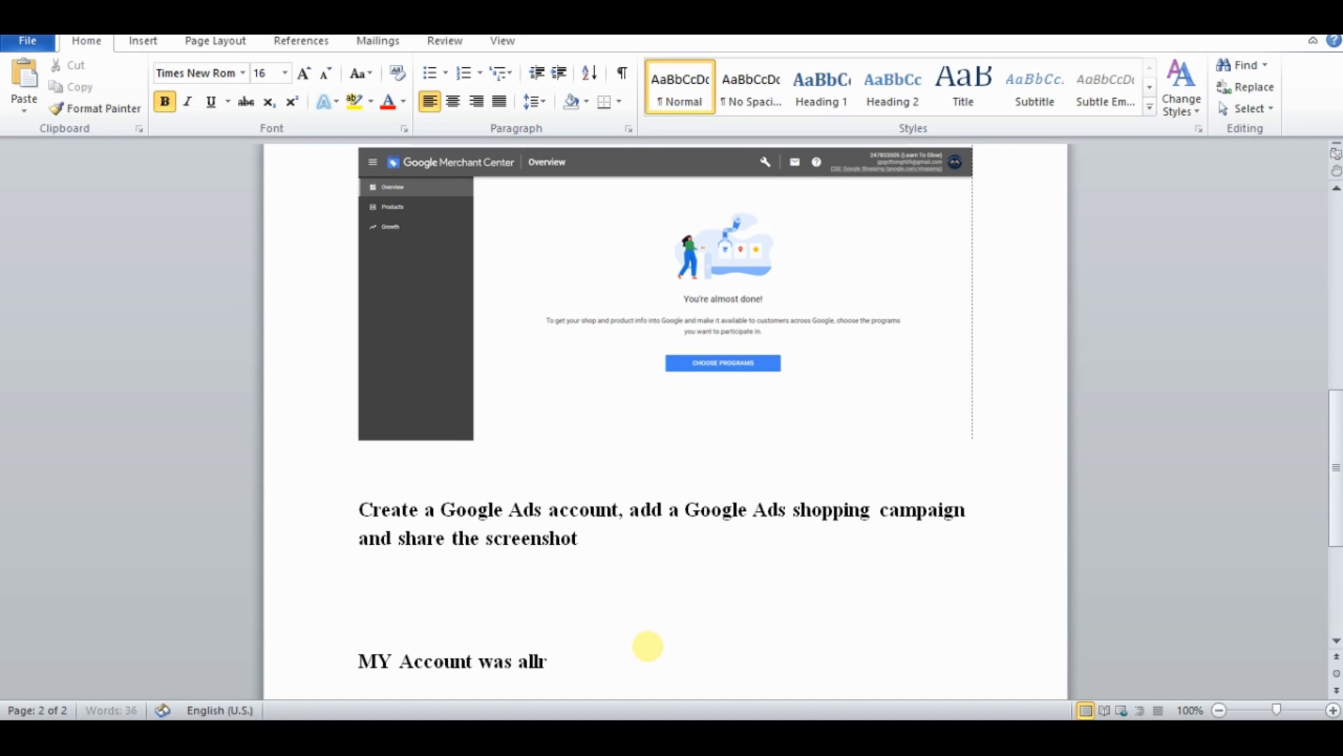
type("eay")
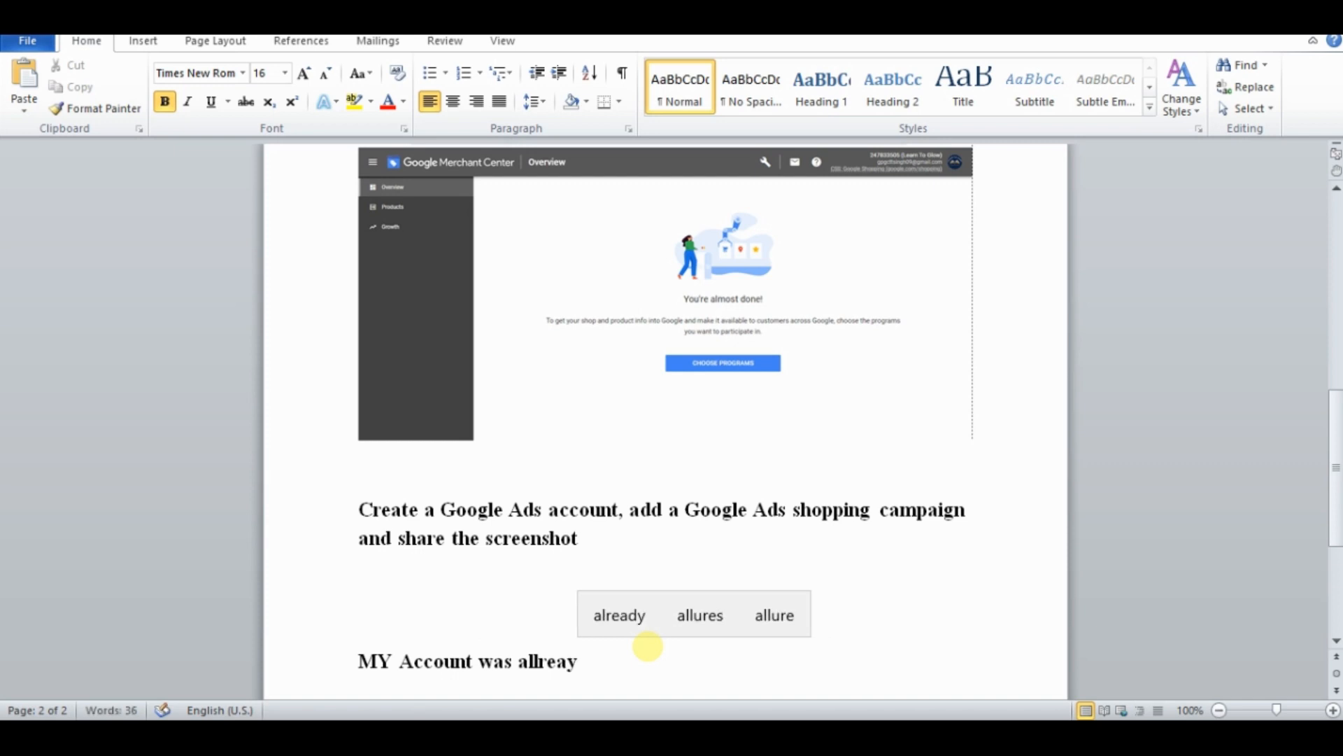
left_click(615, 632)
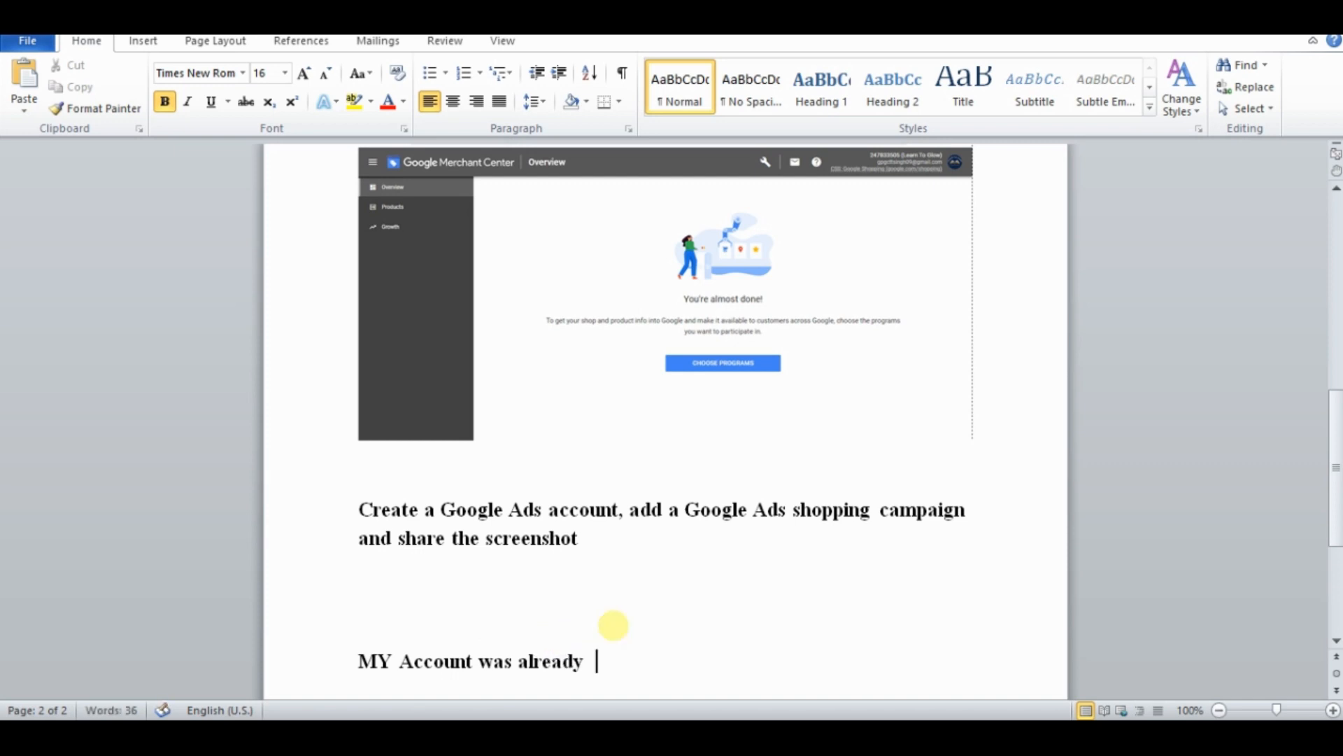
type("Created")
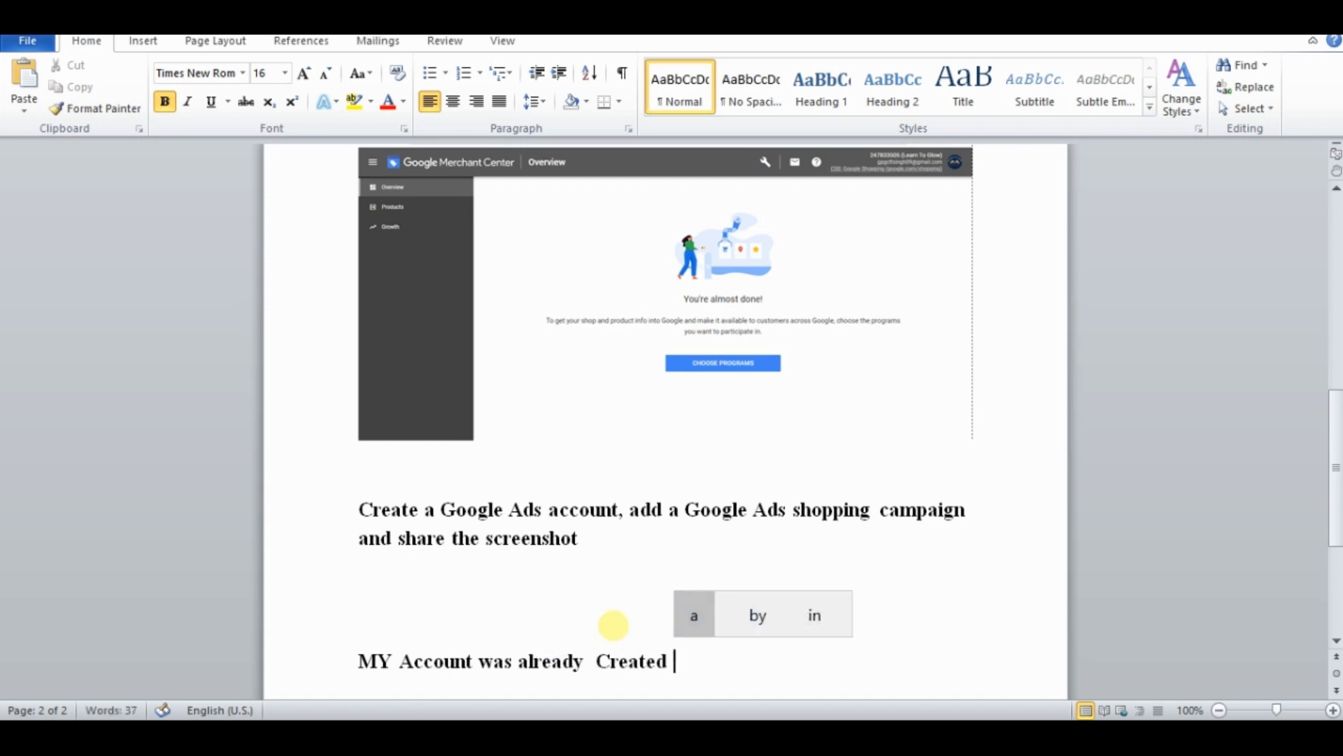
left_click_drag(679, 660, 335, 650)
key("BackSpace")
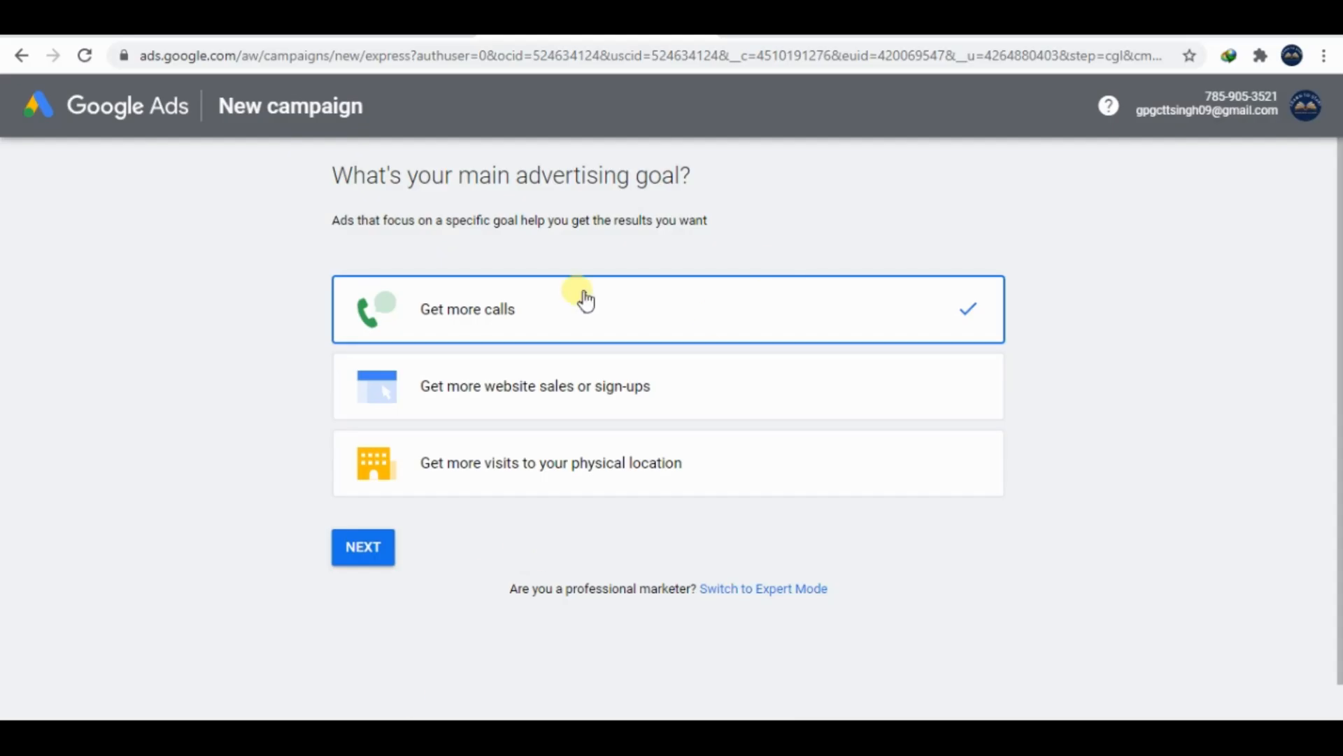
Set the new Google Ads campaign's main advertising goal to "Get more website sales or sign-ups" and continue.
left_click(615, 392)
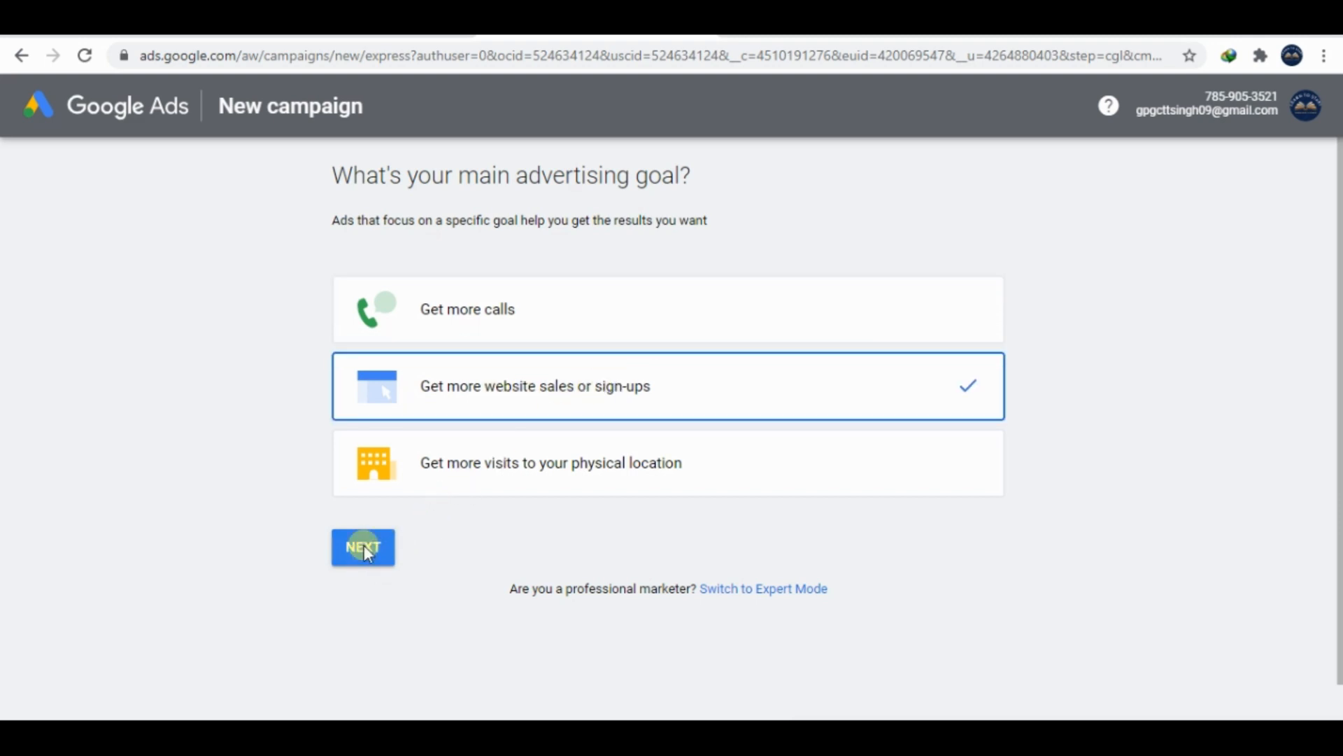
triple_click(224, 107)
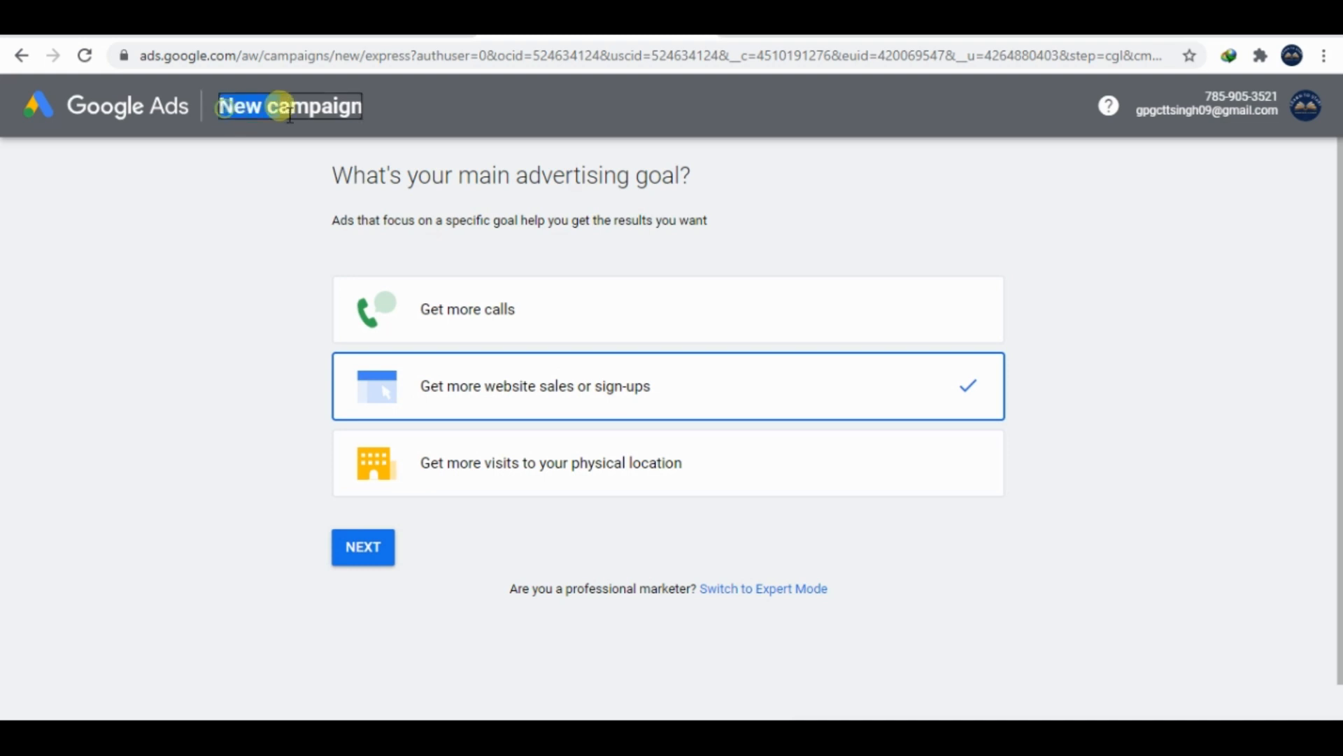
left_click(320, 199)
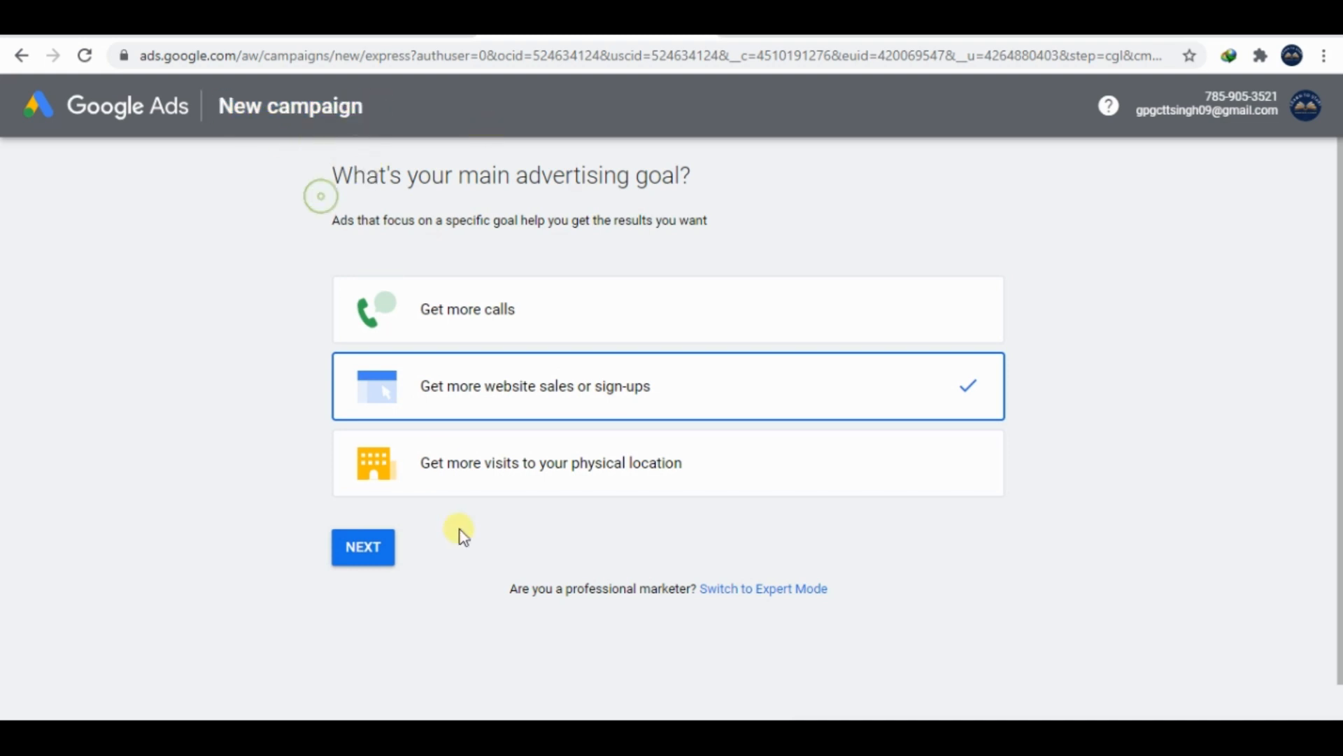
left_click(381, 550)
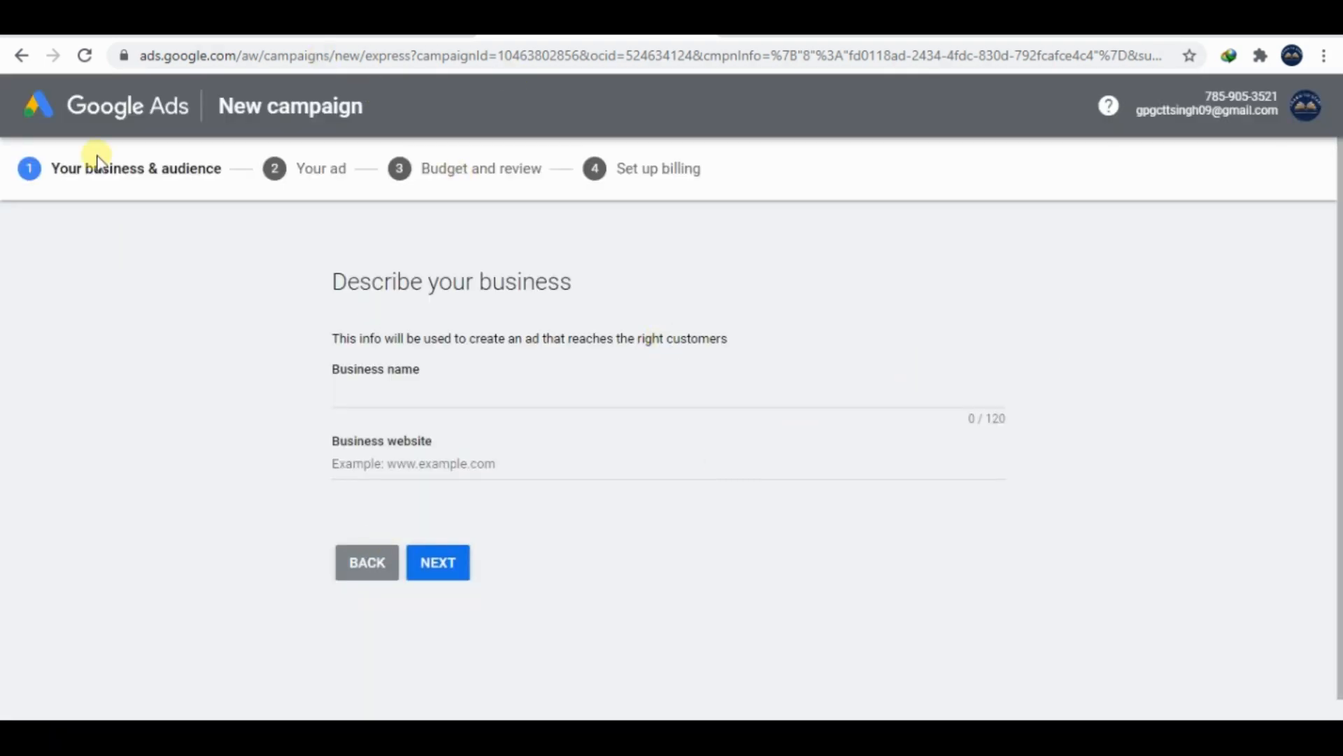
left_click_drag(53, 167, 222, 169)
left_click(223, 260)
left_click(424, 399)
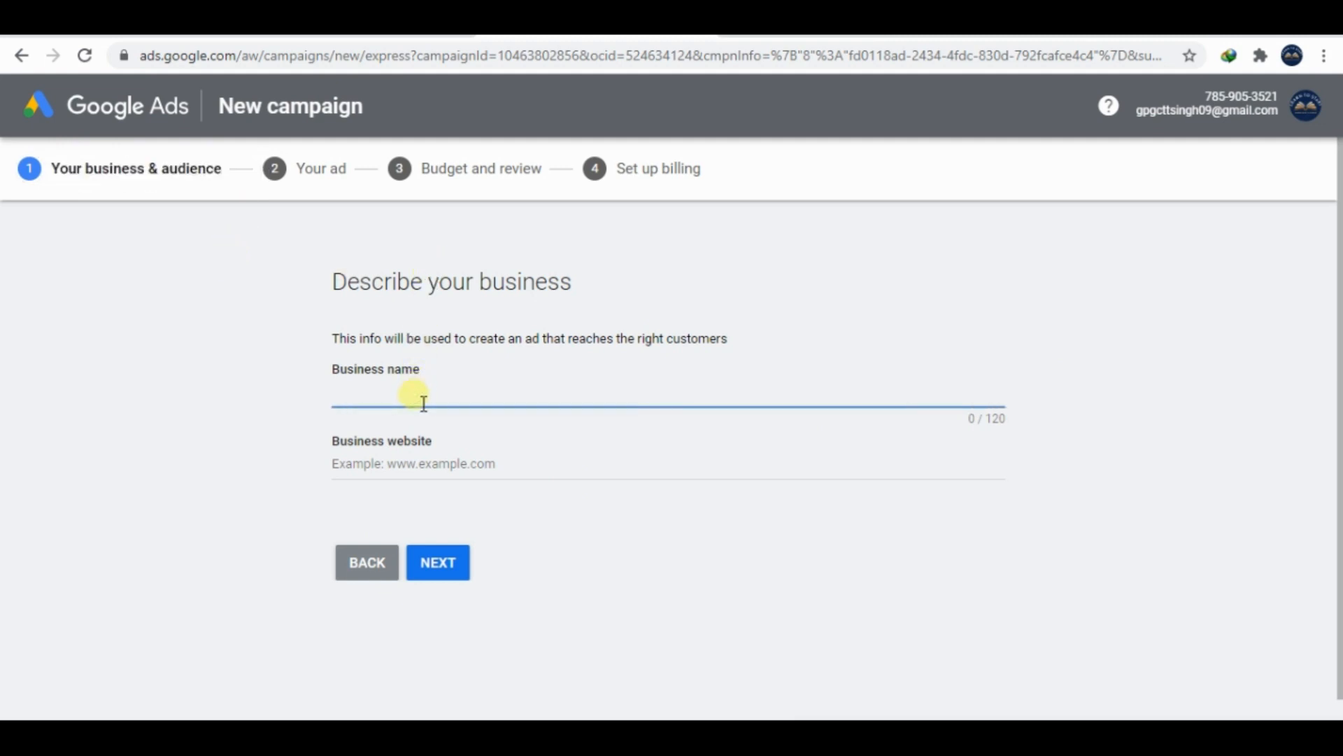
type("learn to glow")
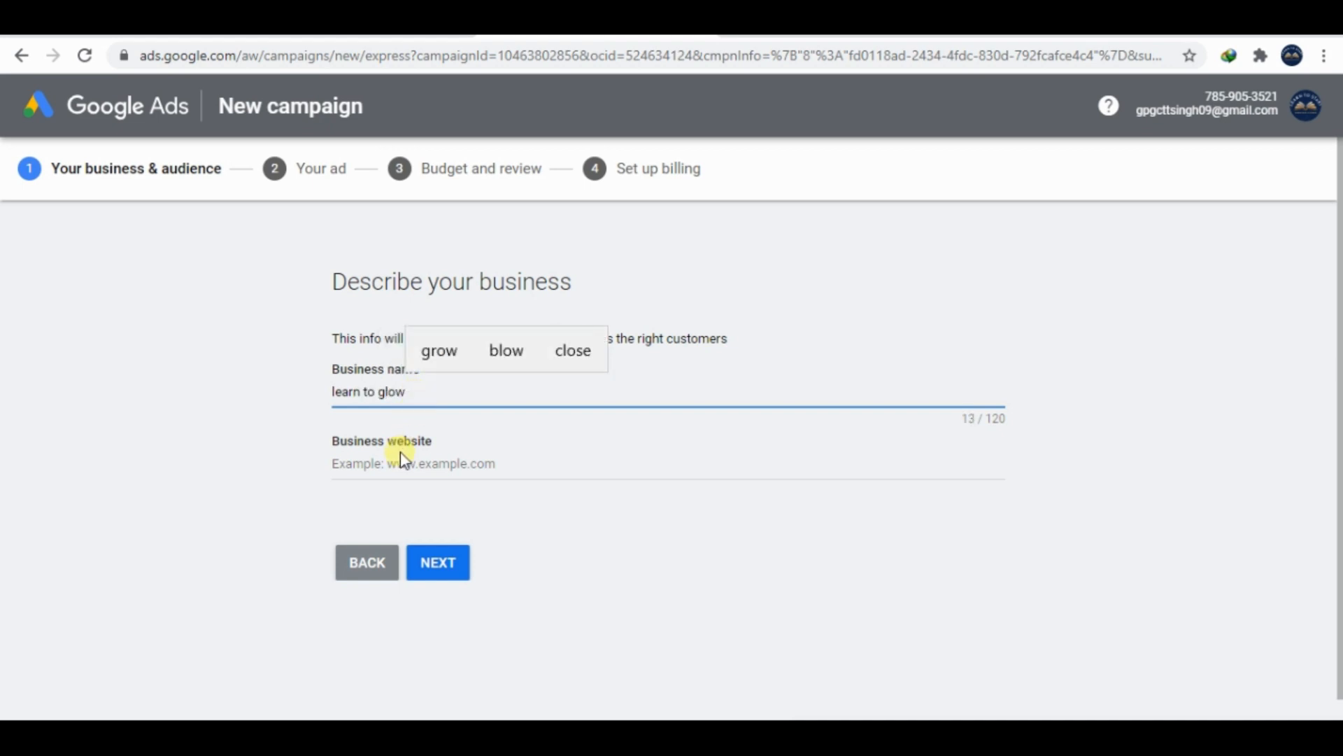
left_click(401, 458)
type("www.technicl")
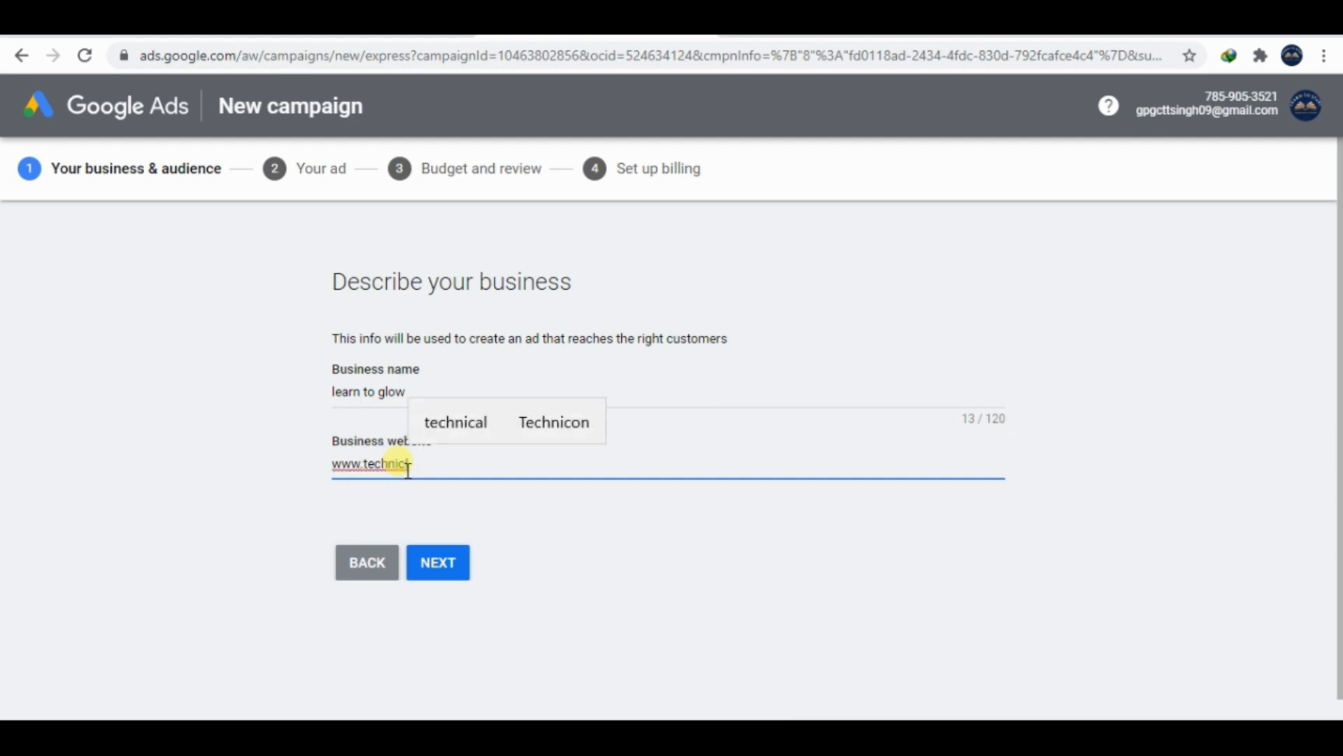
left_click(458, 423)
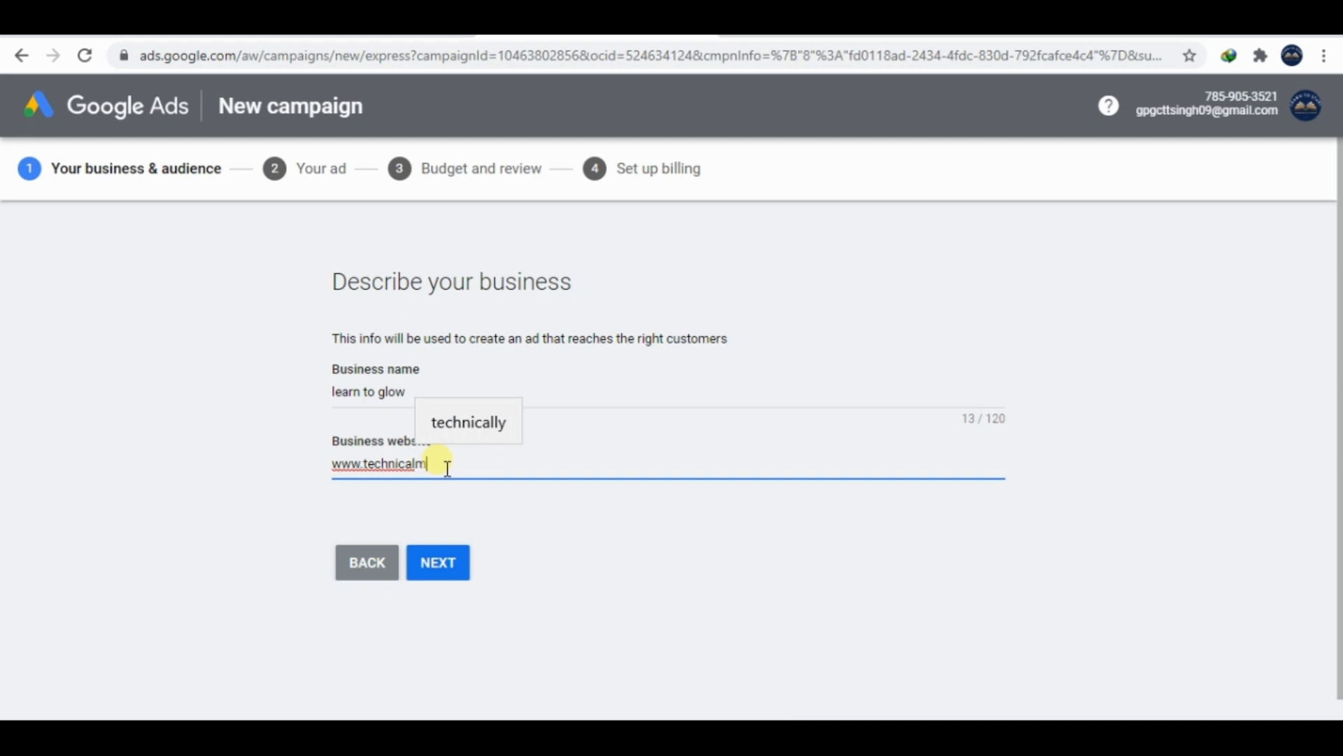
type("malik.com")
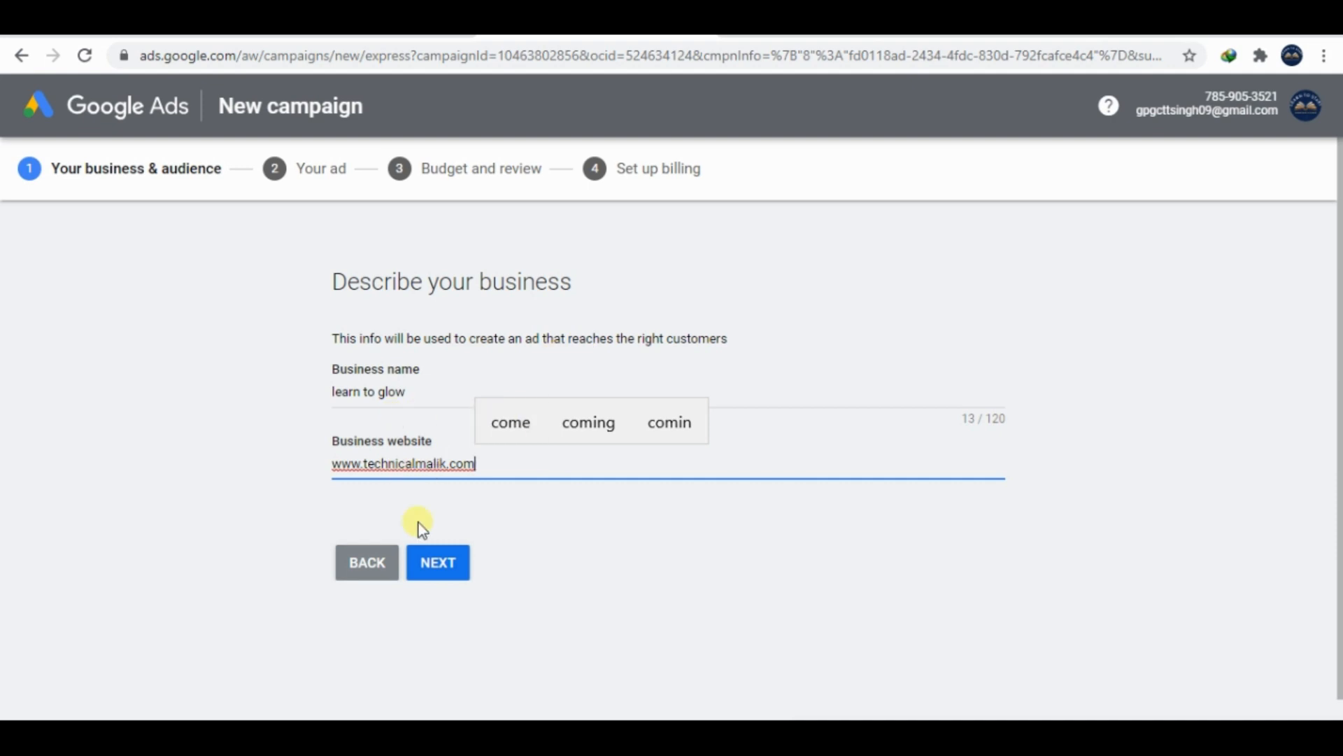
Submit the business description and keep Pakistan as the specific area where the ad appears, continuing to the keyword themes.
left_click(434, 563)
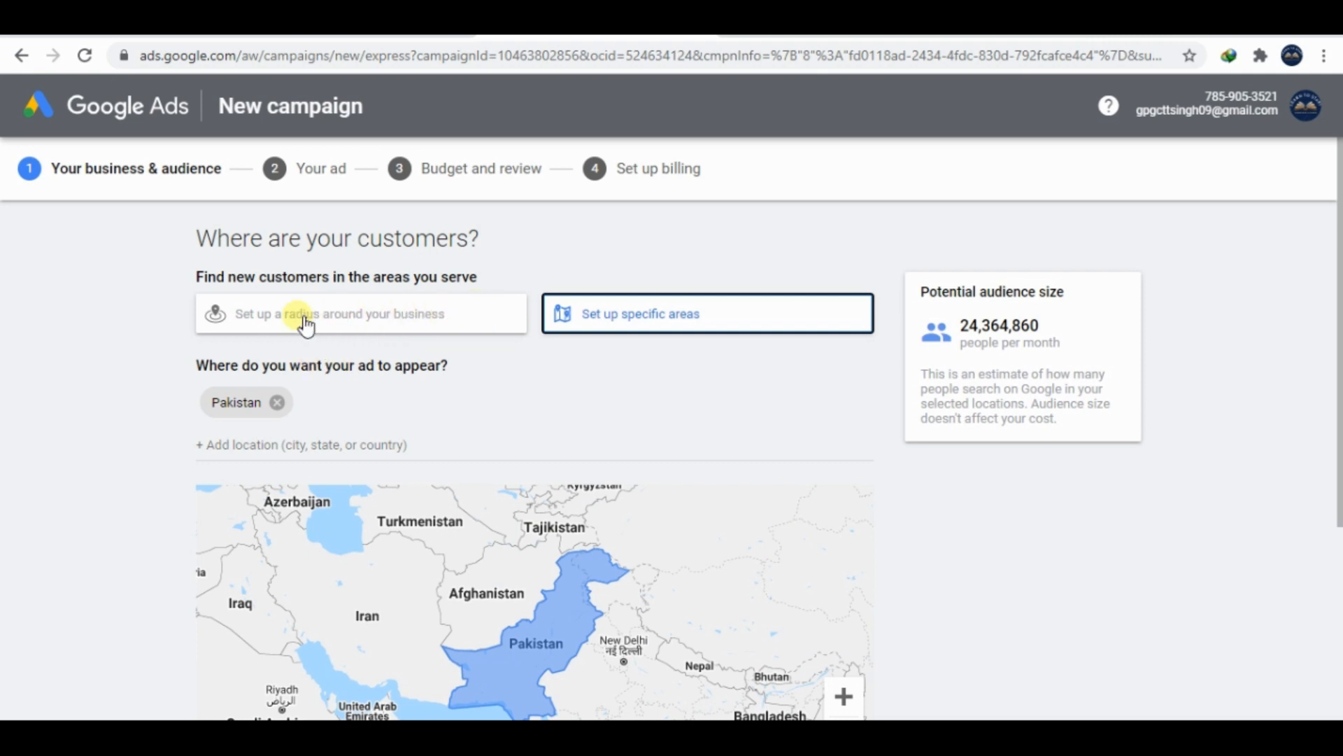
scroll(1332, 371, "down", 2)
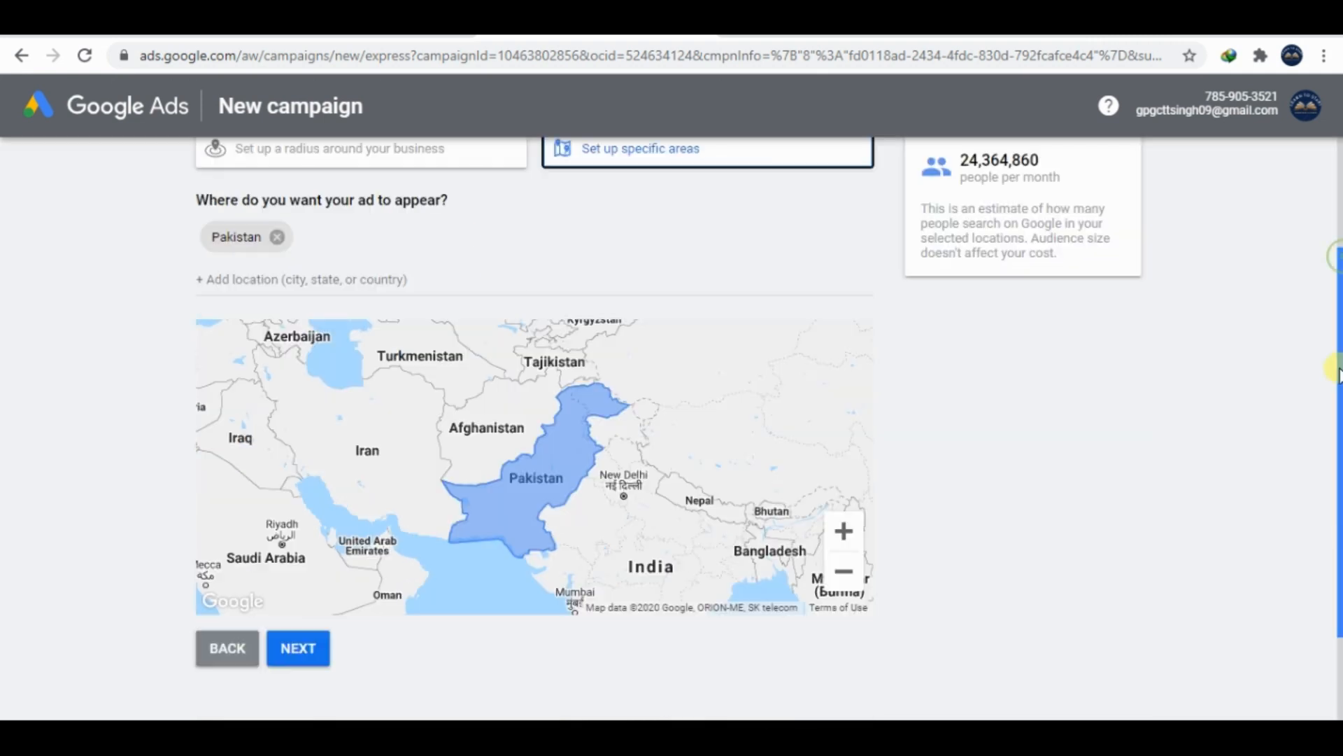
scroll(1336, 367, "up", 2)
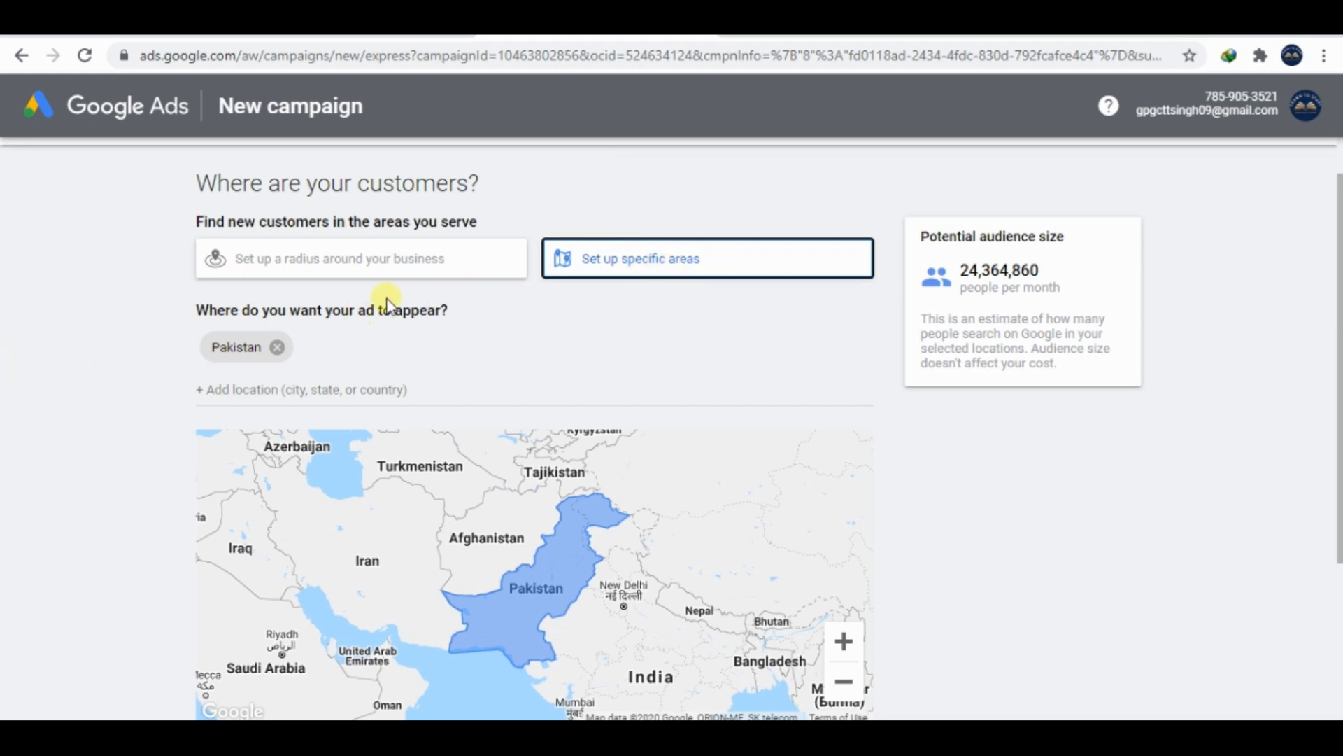
mouse_move(189, 300)
left_mouse_down()
mouse_move(295, 354)
mouse_move(188, 310)
left_mouse_up()
left_click(188, 310)
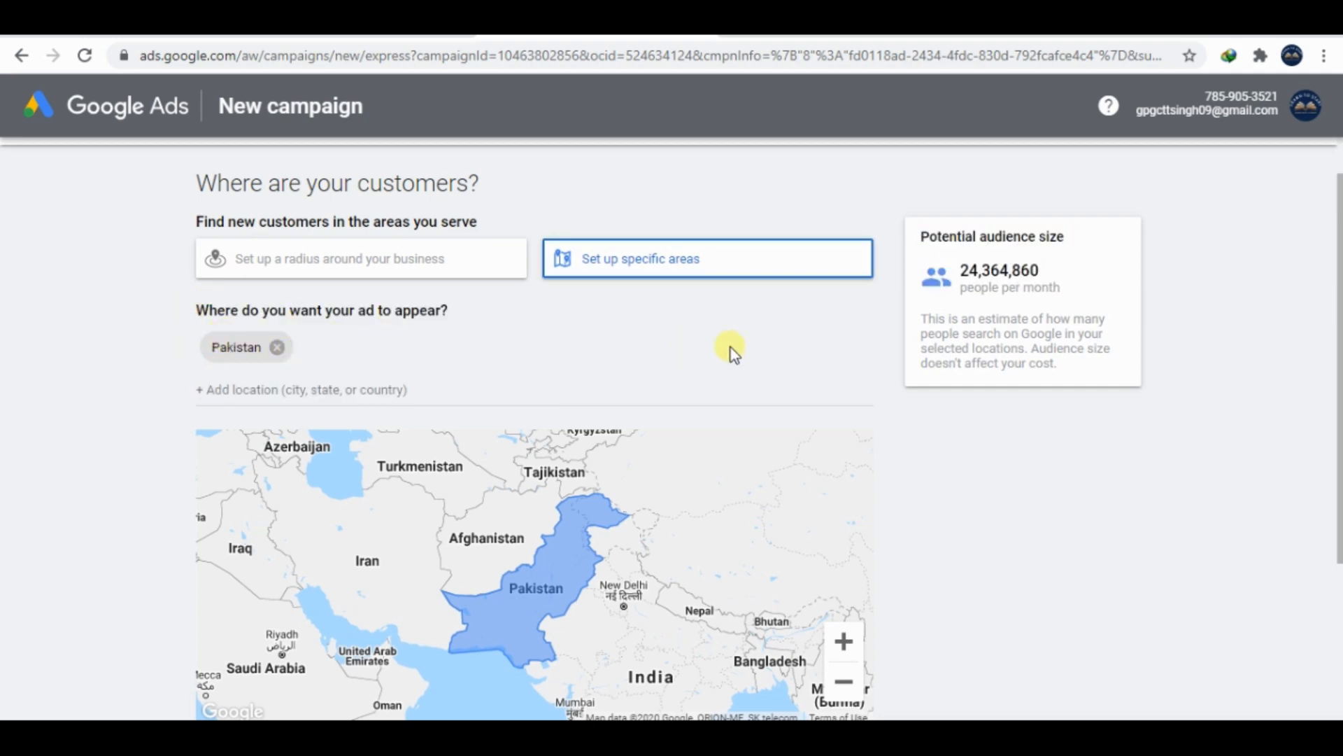
scroll(732, 353, "down", 2)
scroll(731, 353, "up", 3)
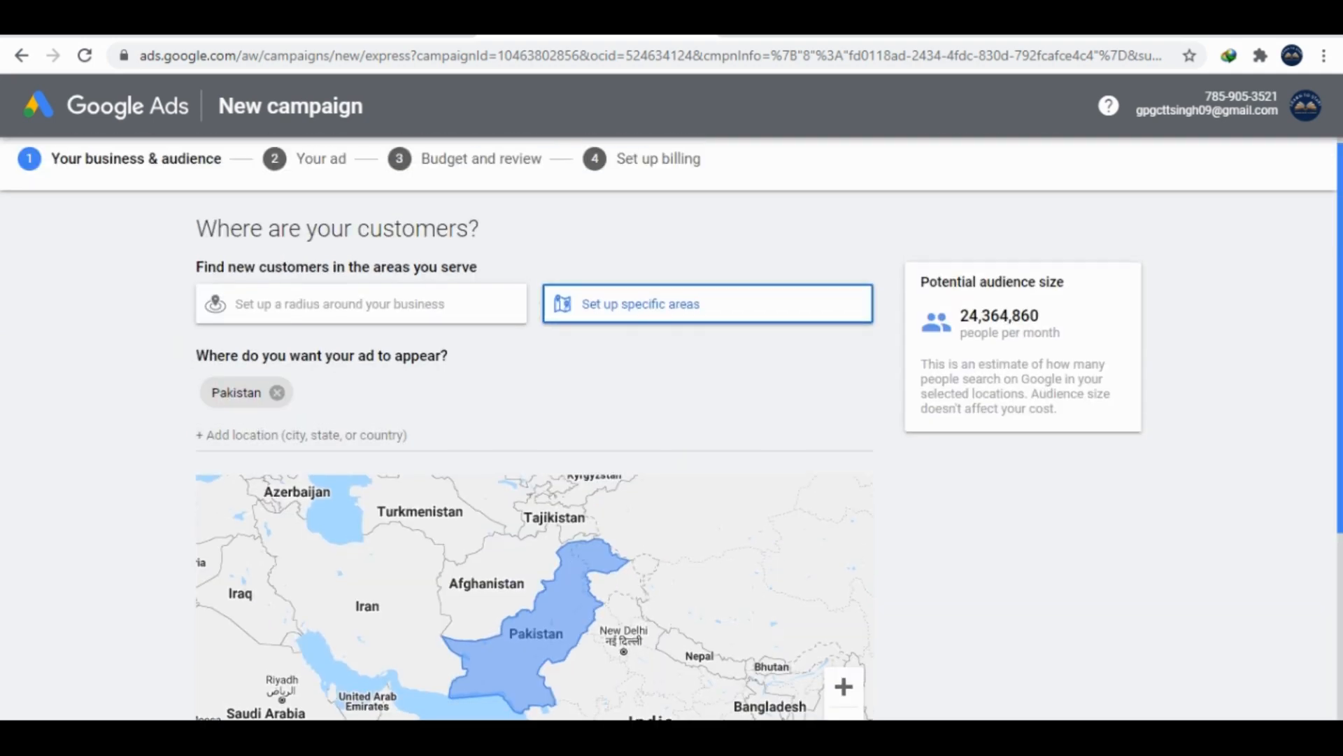
scroll(668, 563, "down", 3)
left_click(312, 641)
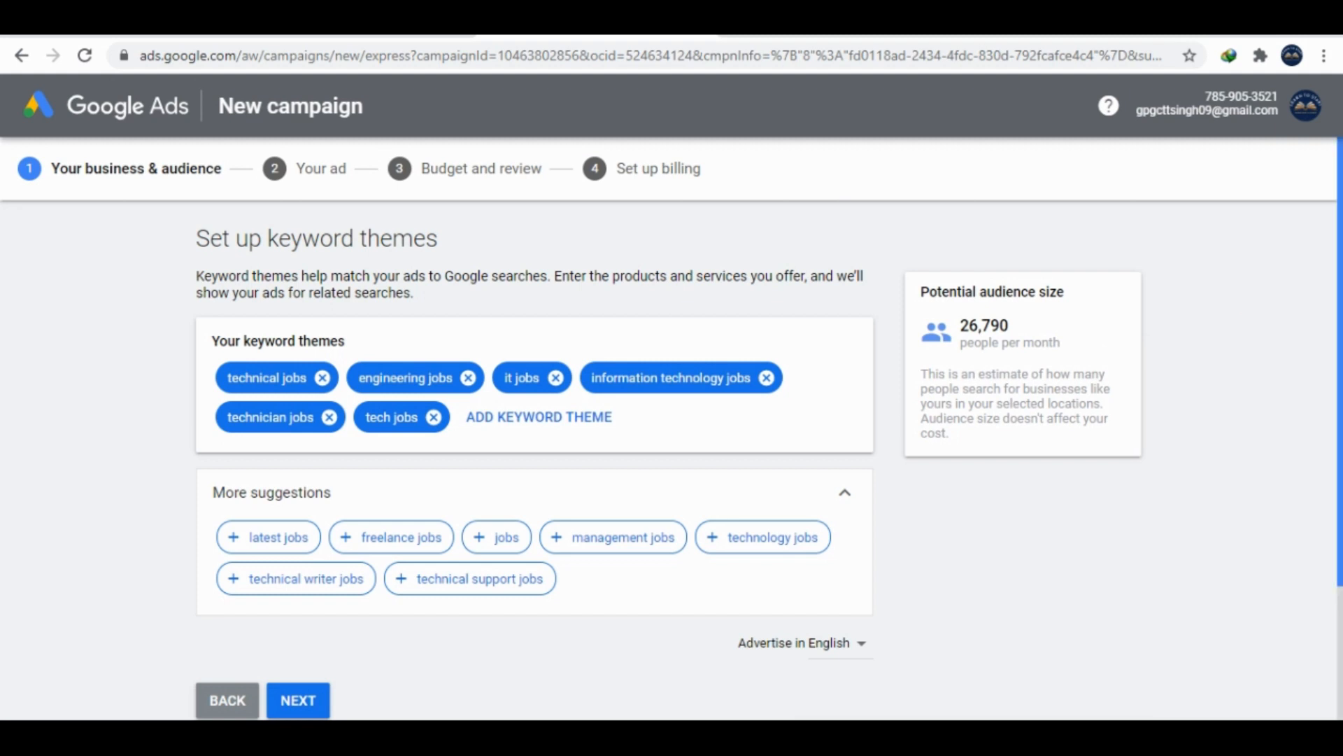
Remove all the preselected job-related keyword themes, from "technical jobs" through "tech jobs".
left_click_drag(1341, 318, 1341, 352)
scroll(1218, 246, "up", 2)
left_click(324, 378)
left_click(329, 379)
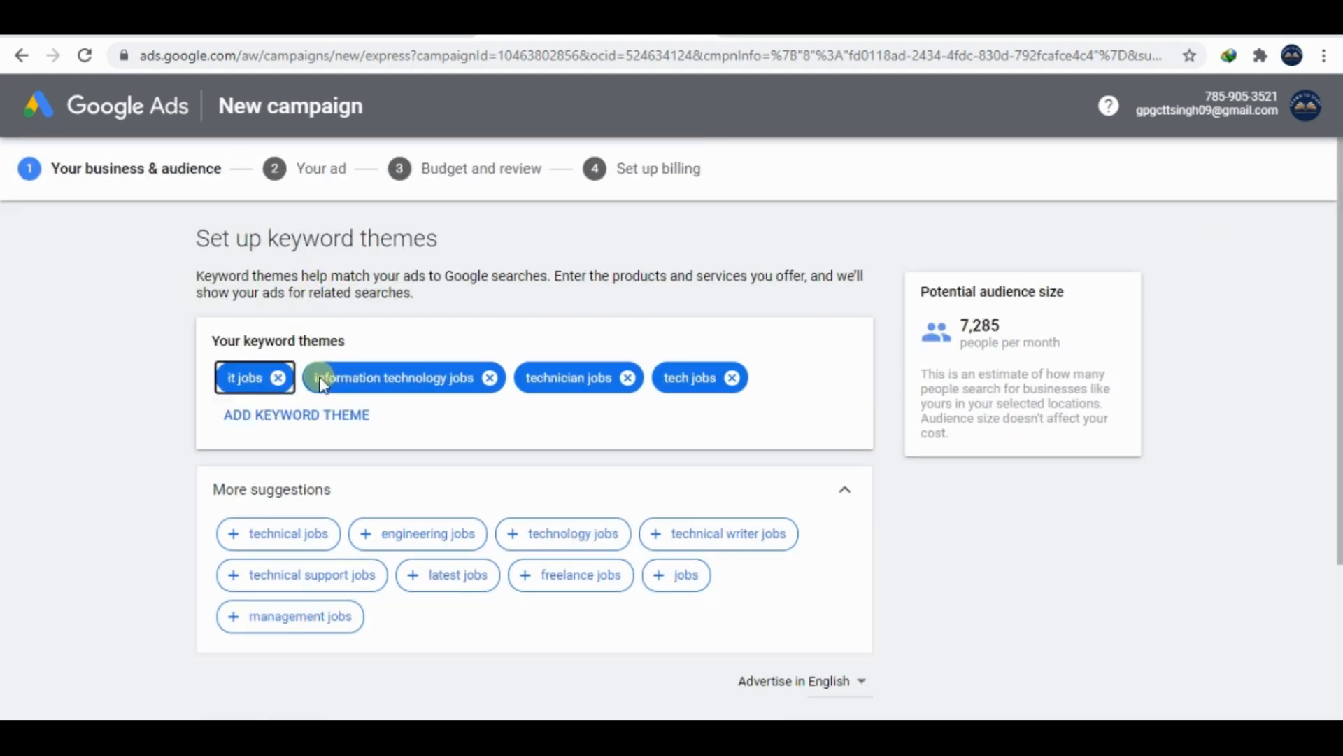
left_click(278, 378)
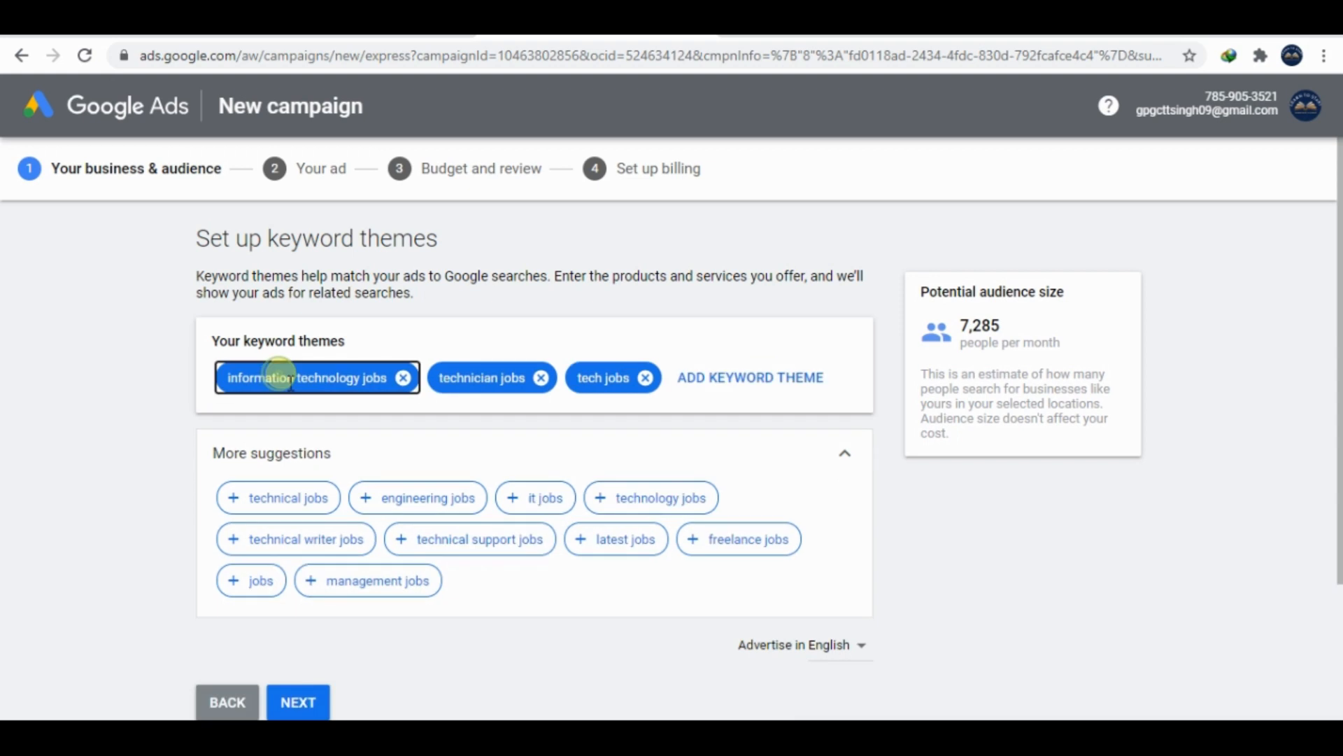
left_click(403, 378)
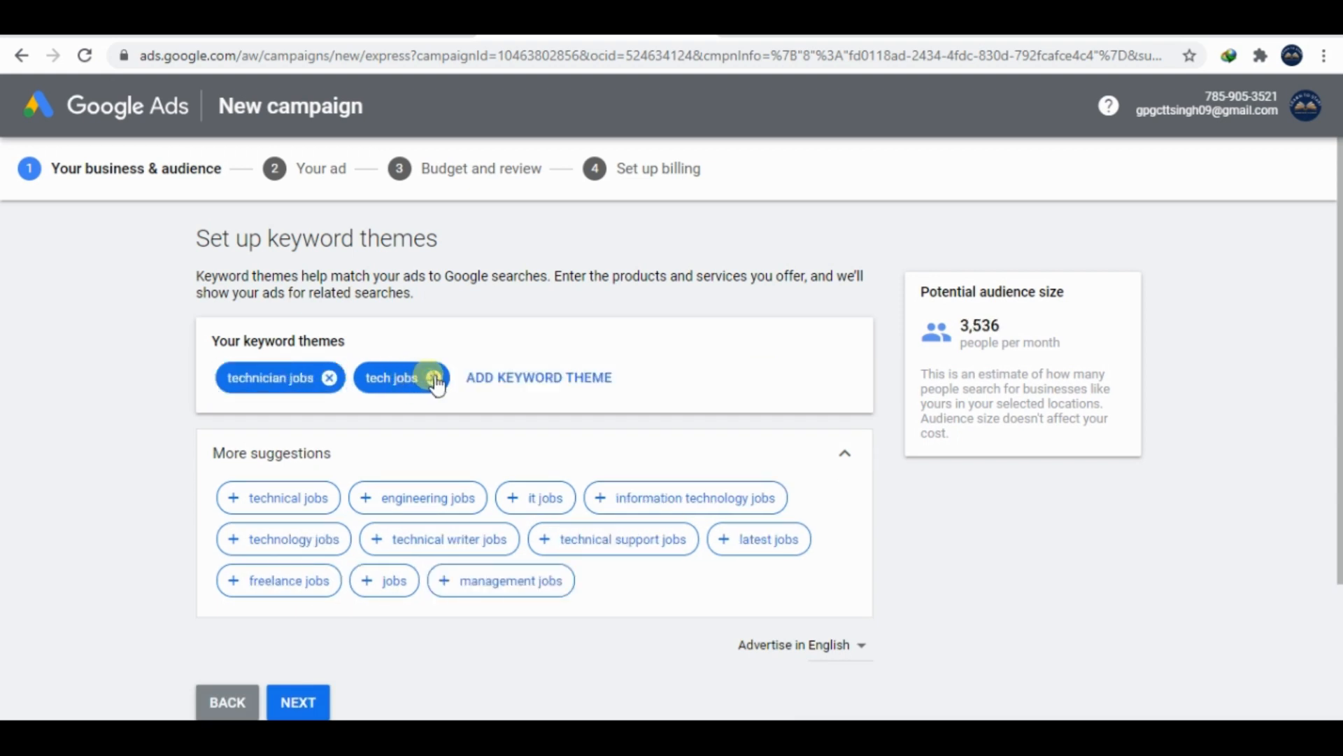
left_click(433, 379)
left_click(328, 379)
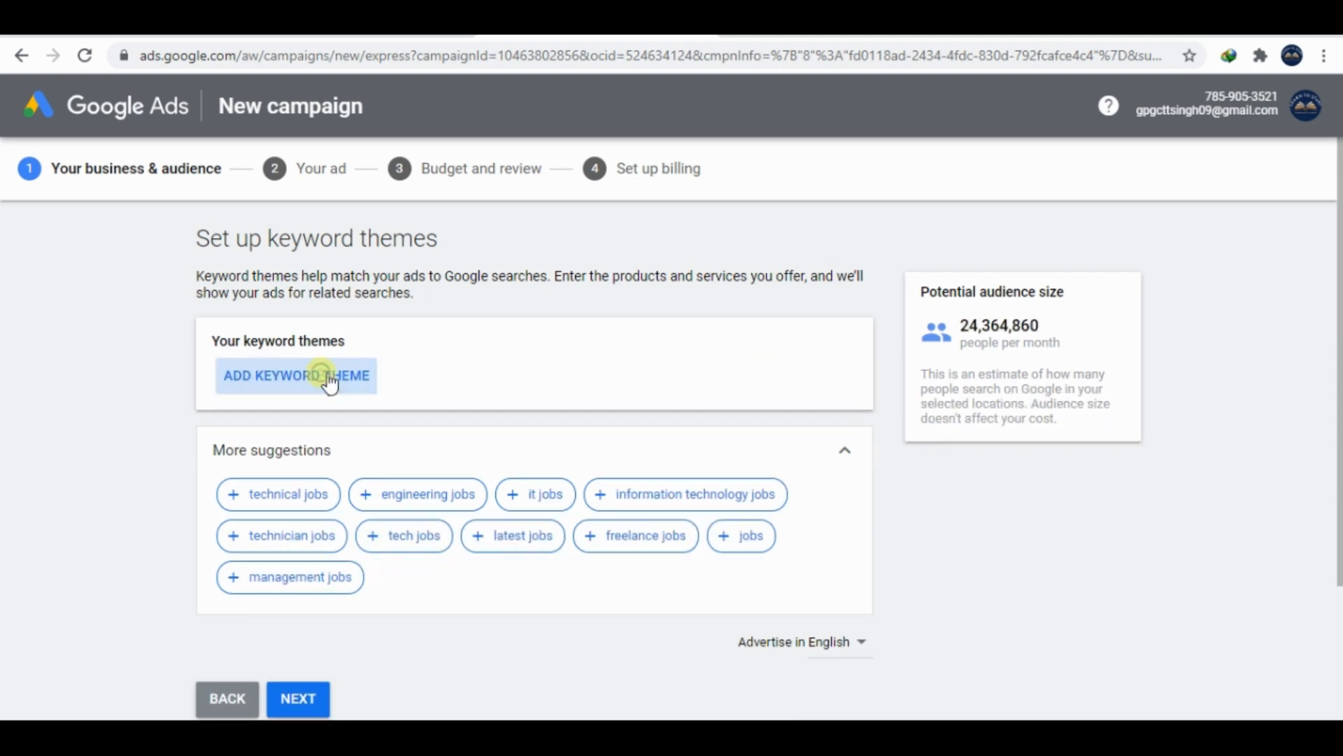
Add "online shopping" and "online shopping sites" as the campaign's keyword themes.
left_click(327, 381)
type("onl")
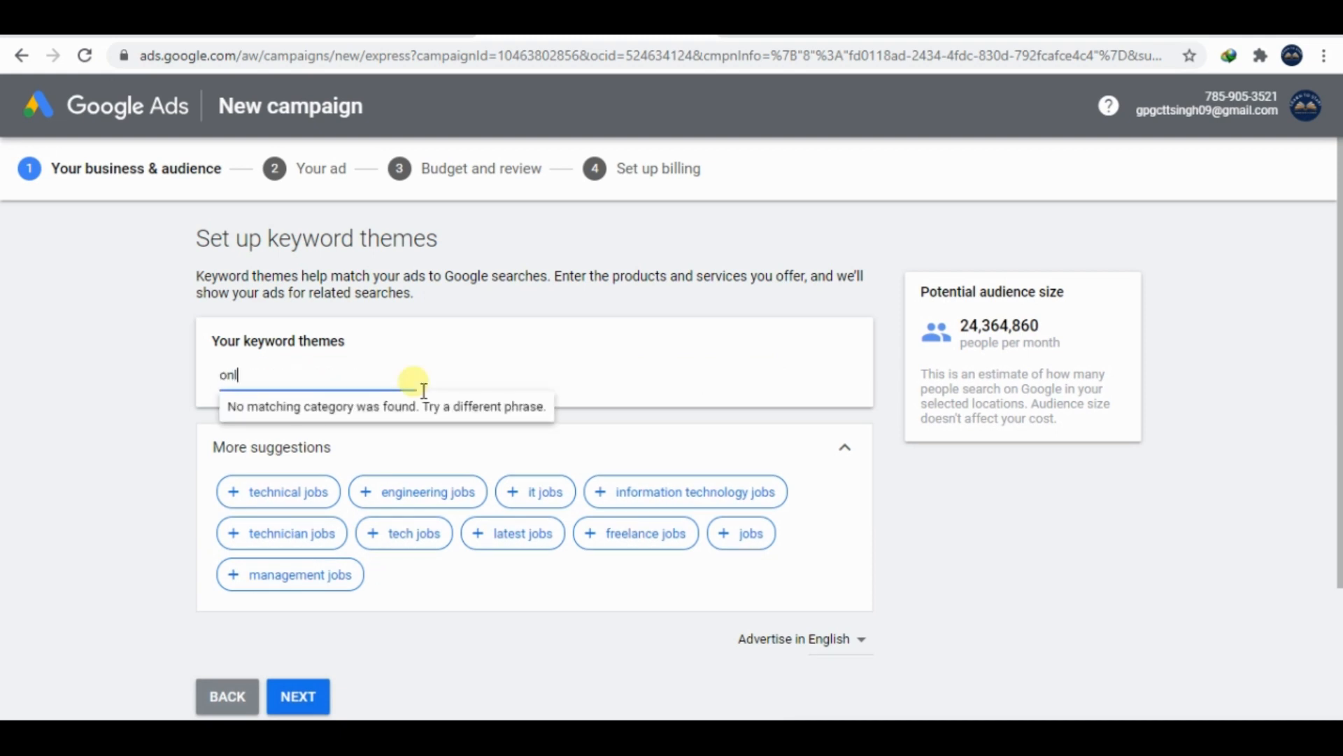
type("ine sh")
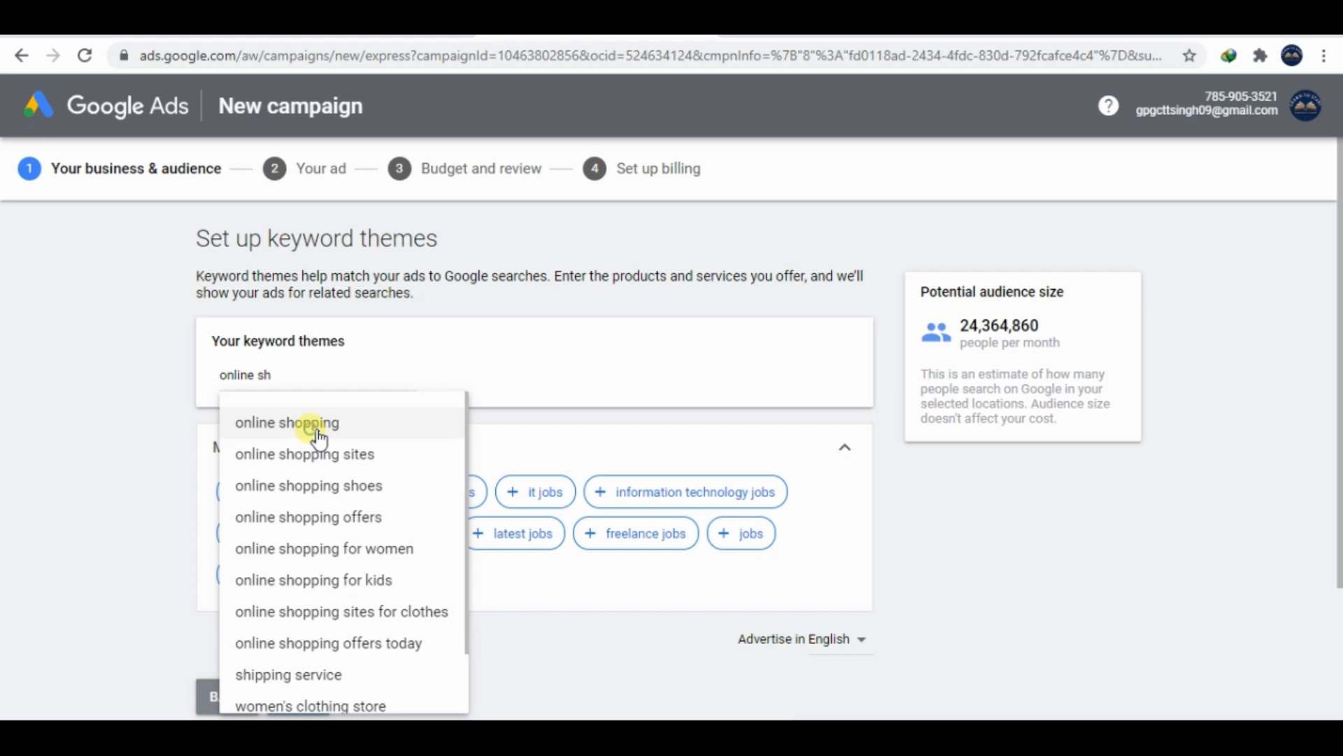
left_click(312, 428)
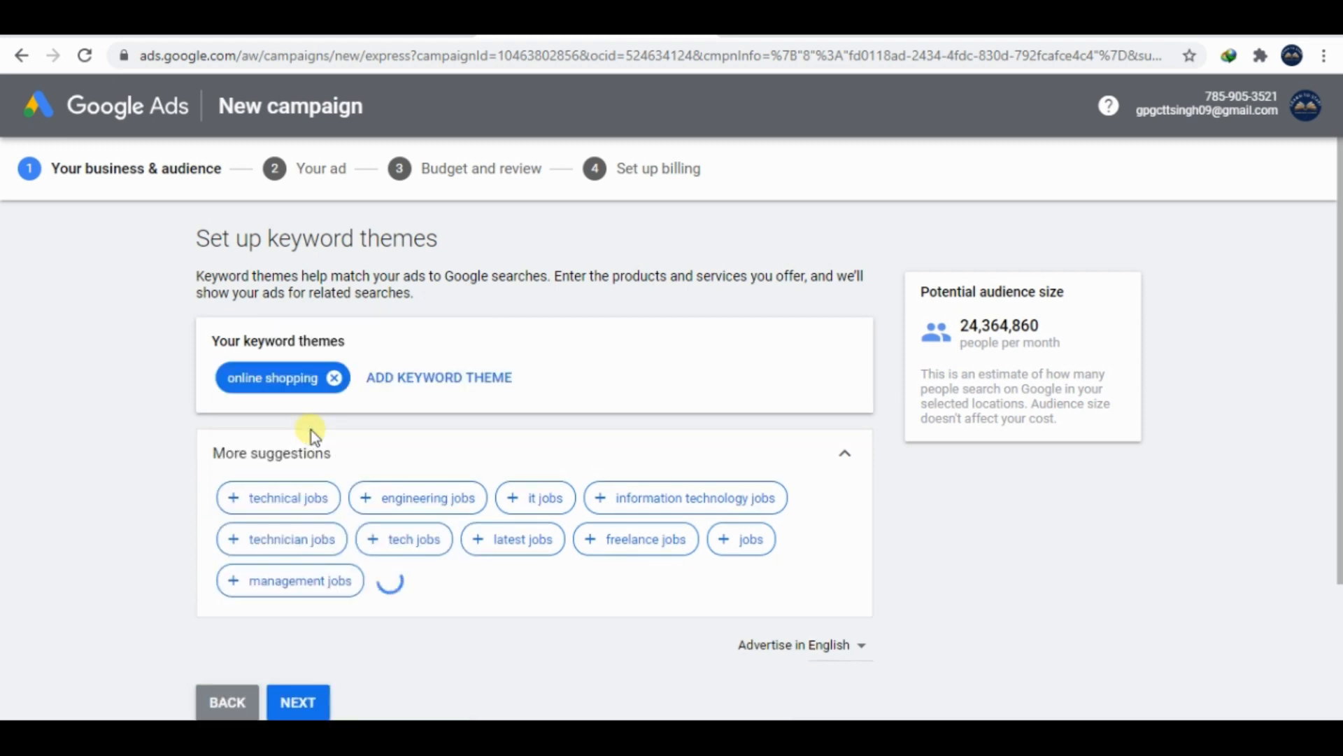
left_click(403, 390)
type("online")
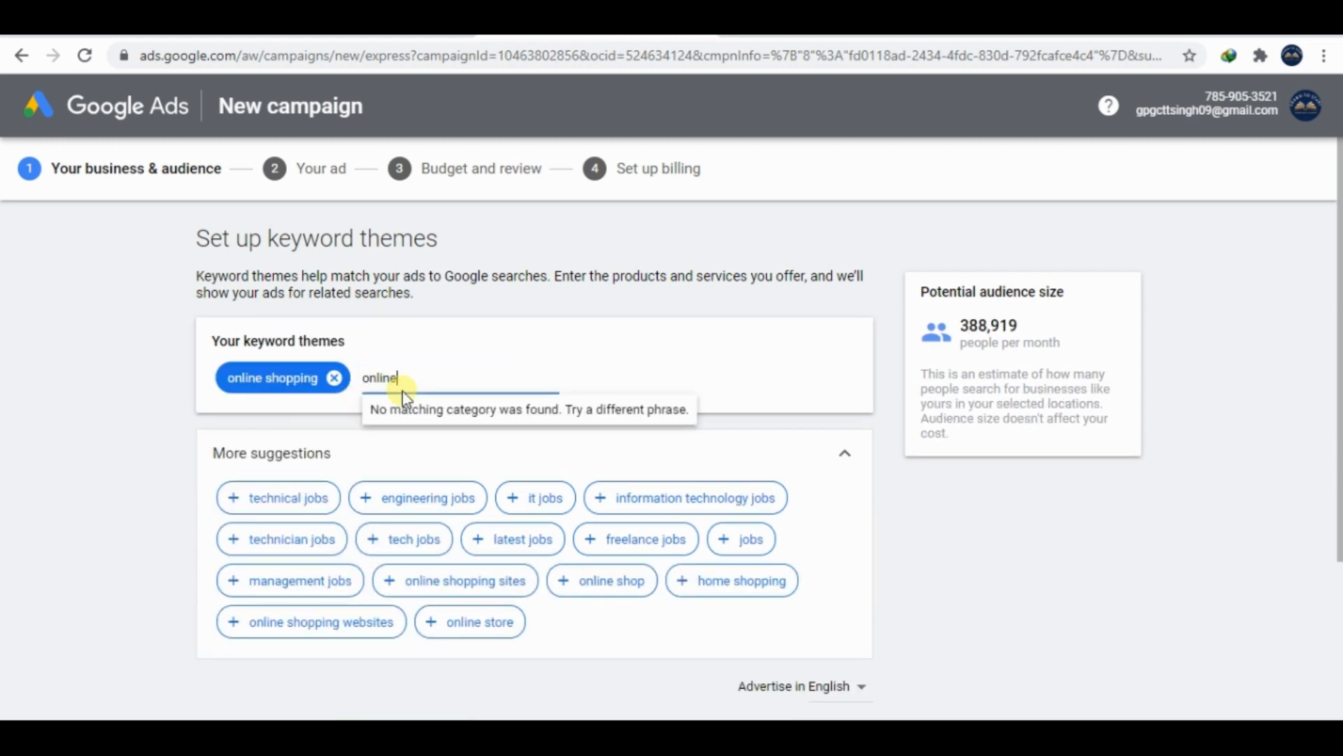
type(" shopp")
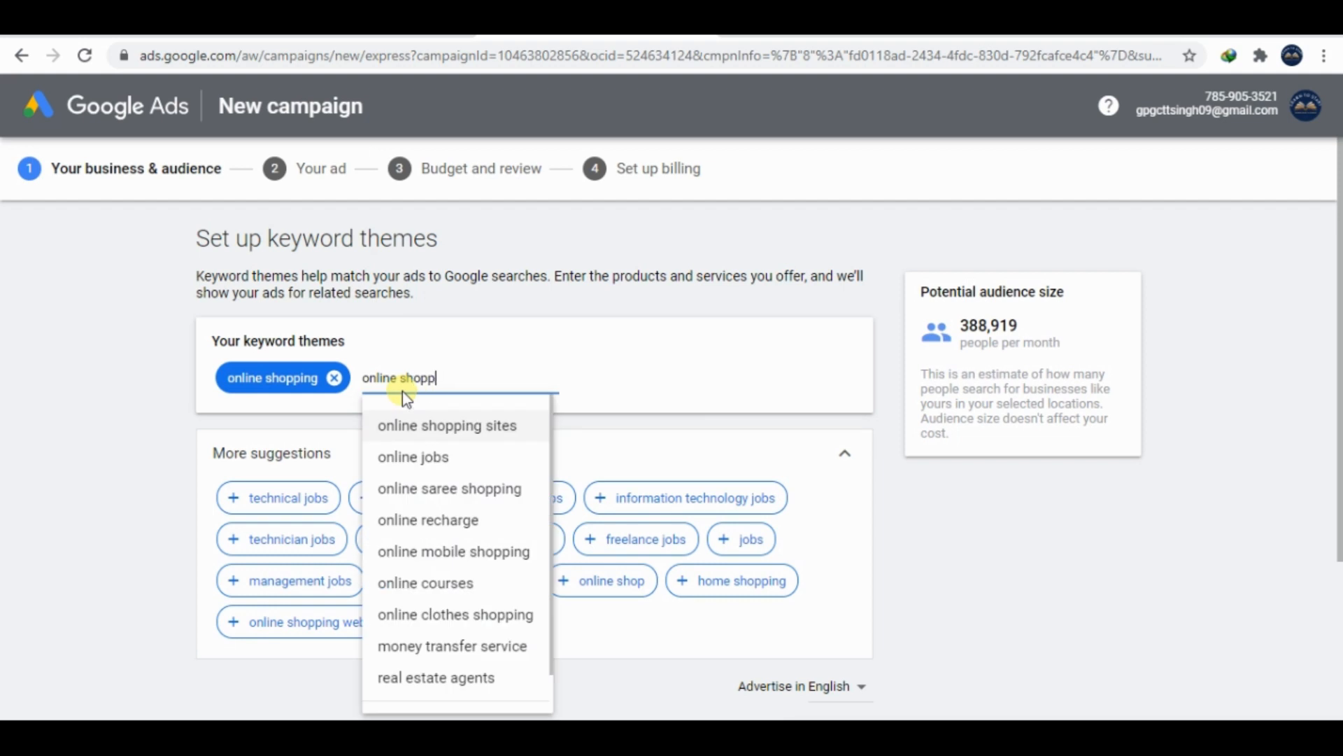
left_click(490, 424)
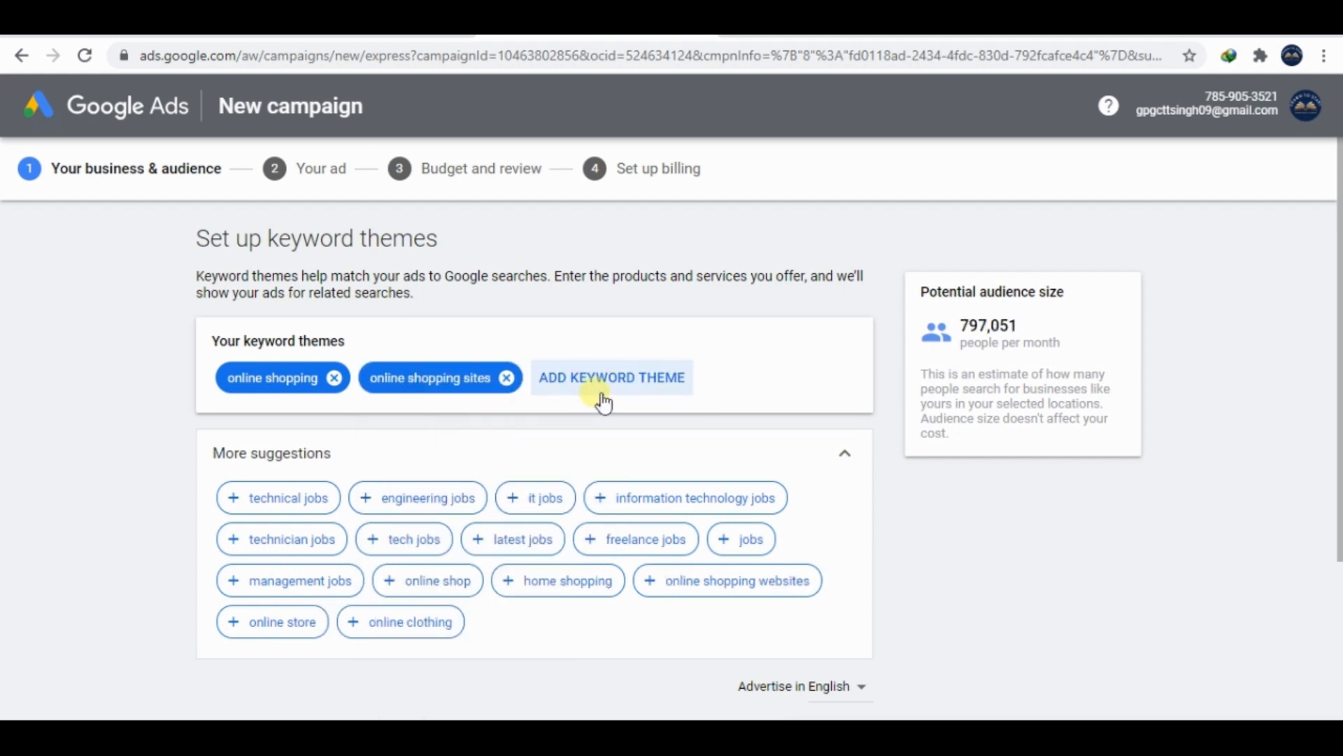
Add the keyword themes "vitamin & supplements store", "online clothing", "online vitamin store", "weight management supplement" and "kids vitamins", and continue to writing the ad.
left_click(651, 365)
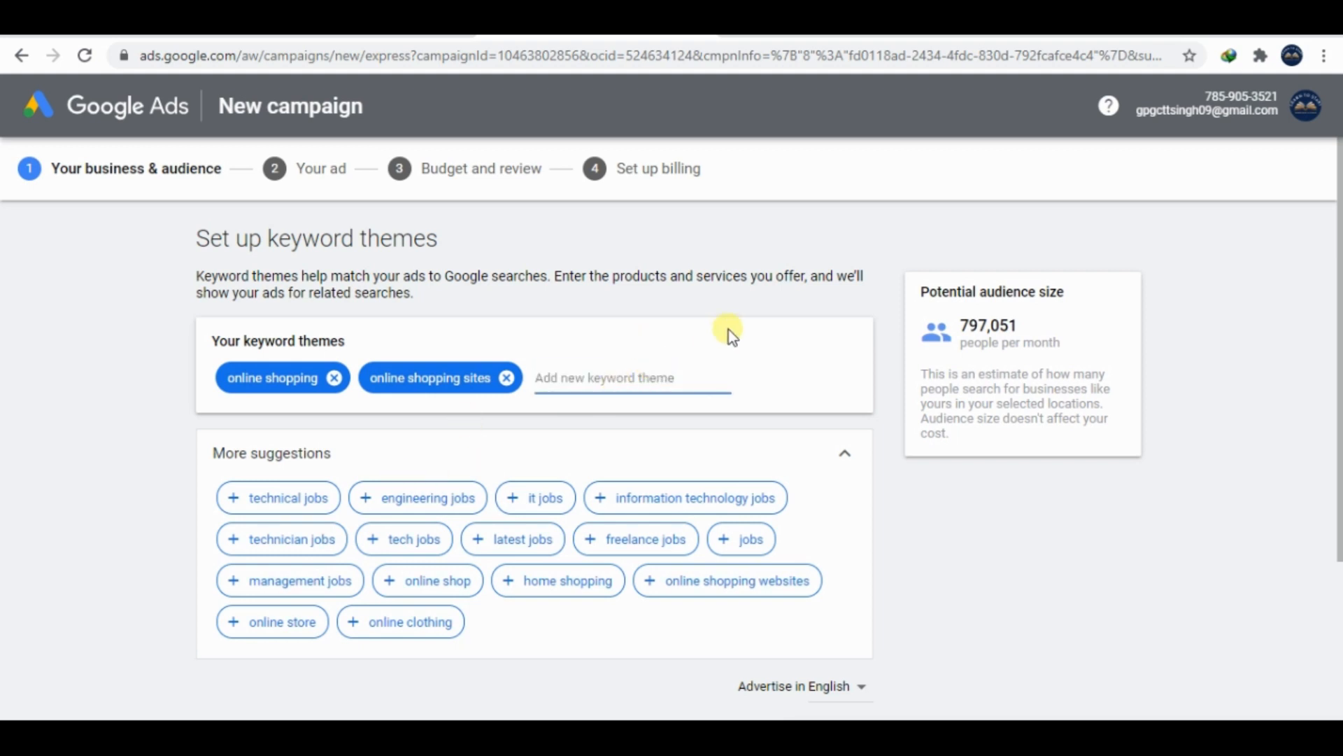
type("online s")
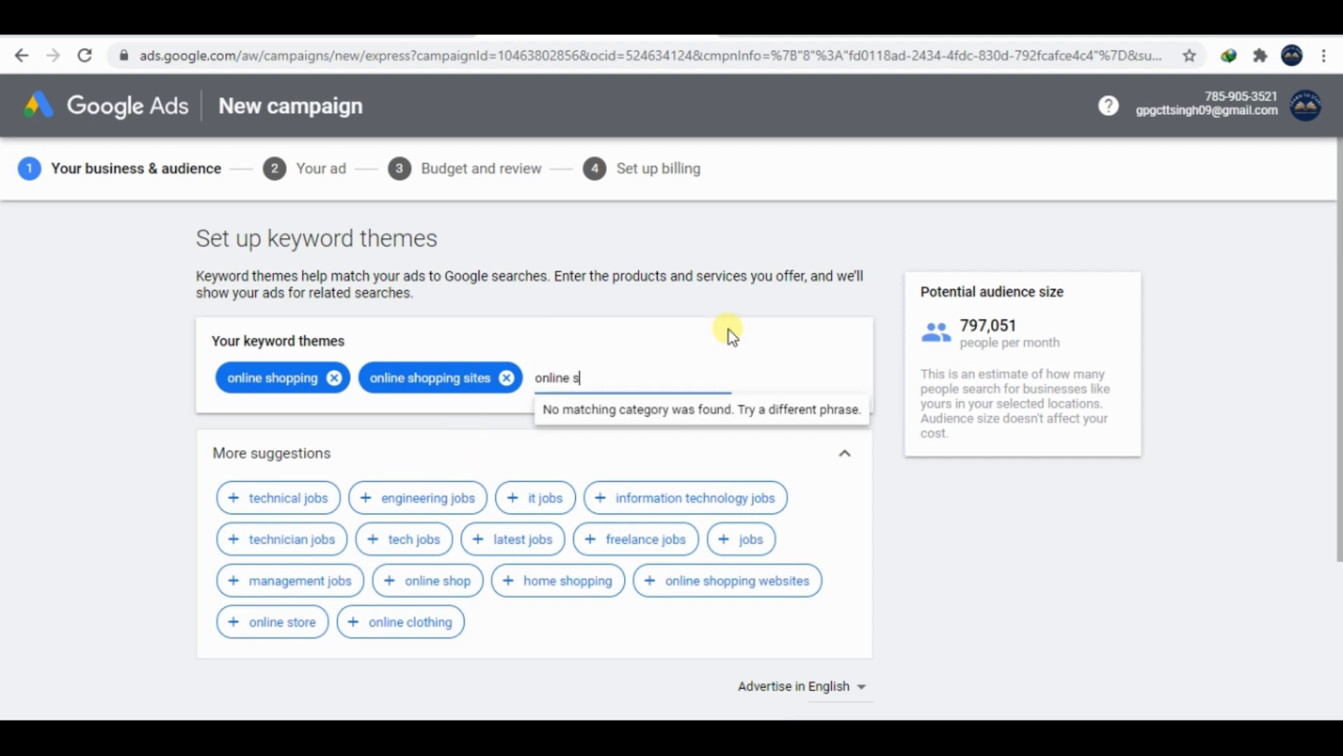
type("tore")
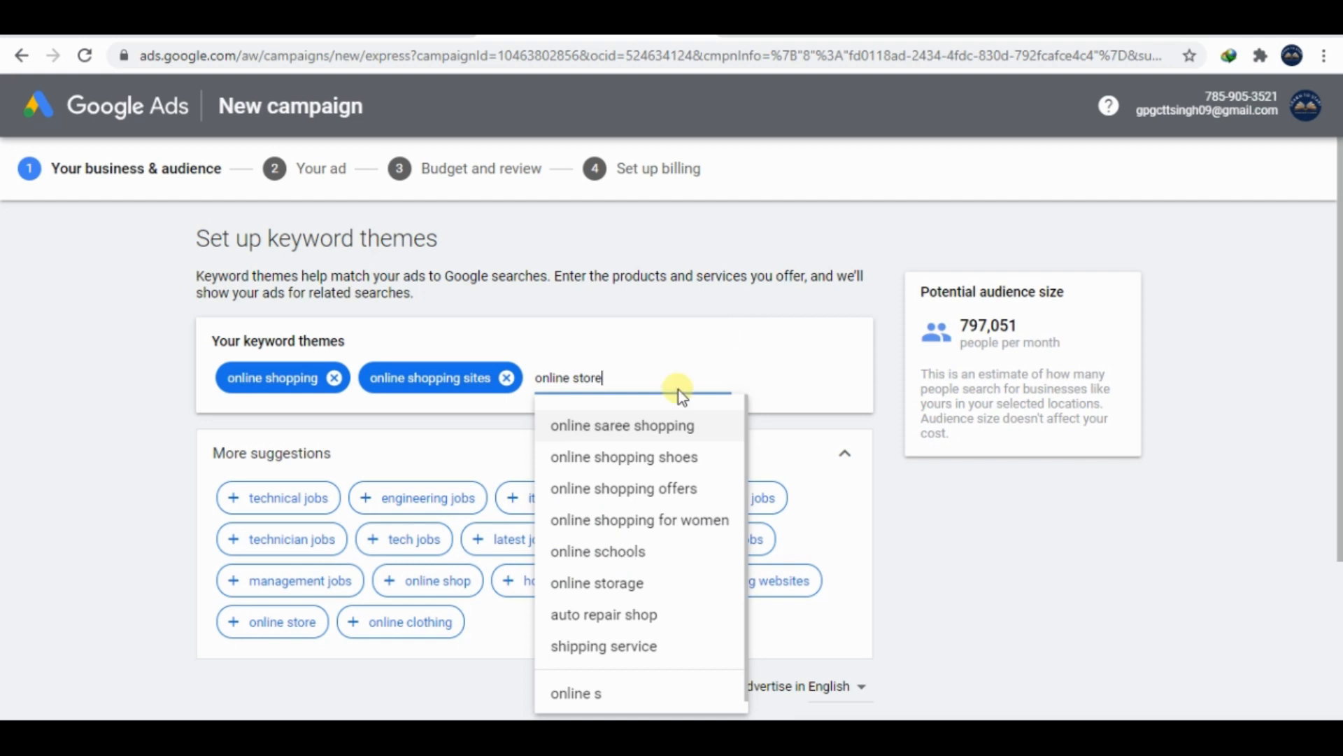
left_click(653, 490)
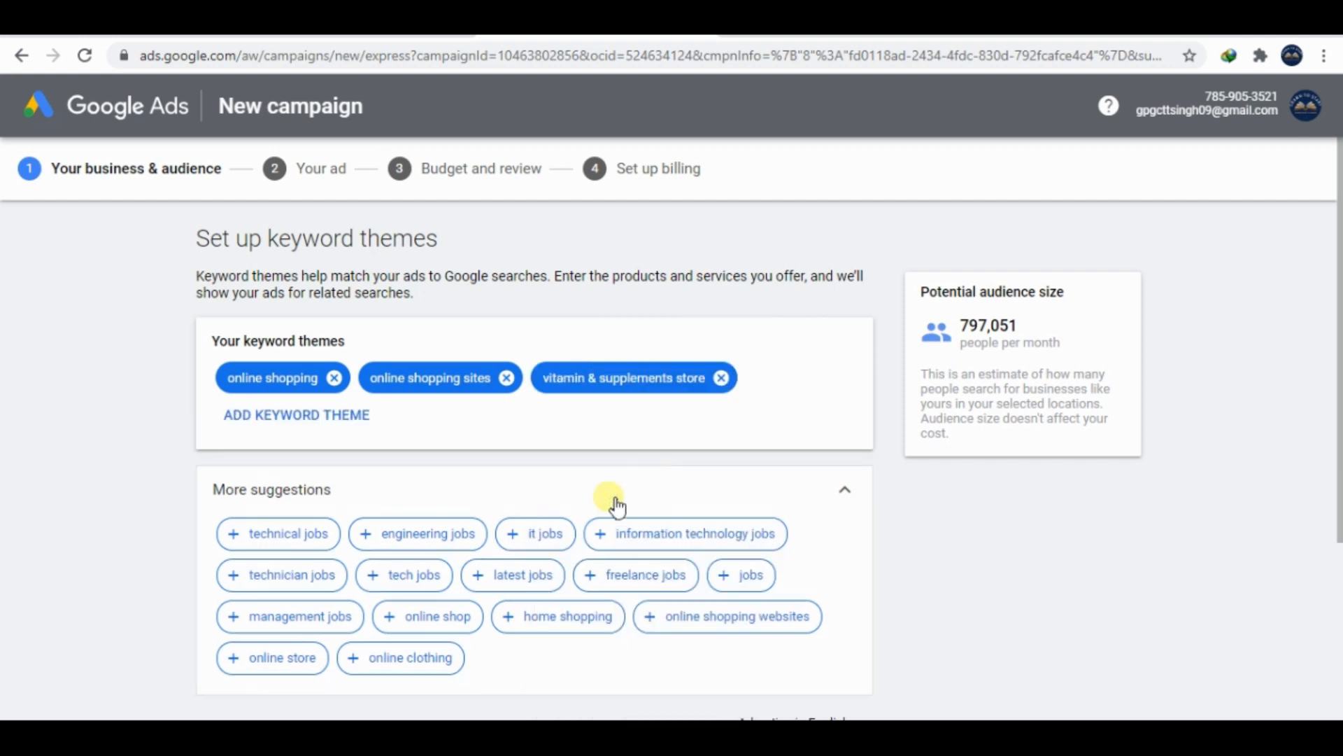
left_click(354, 660)
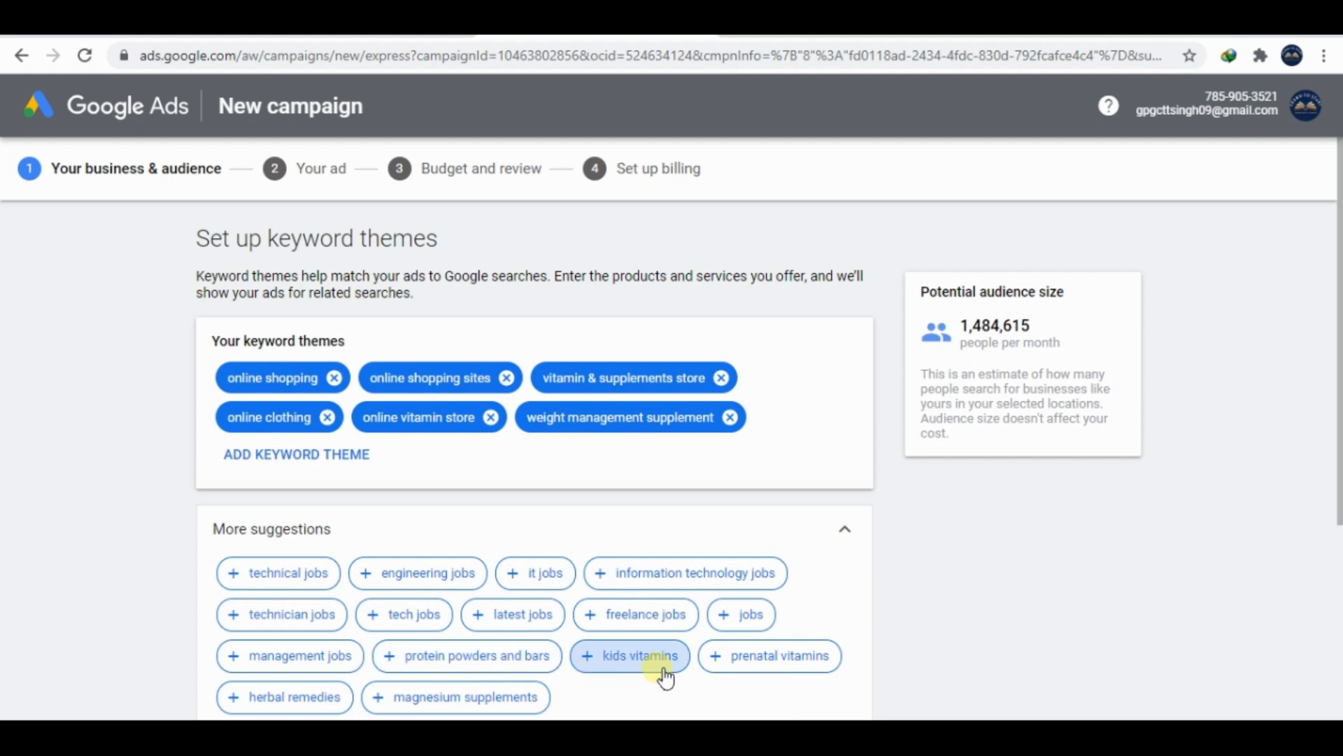
left_click(638, 657)
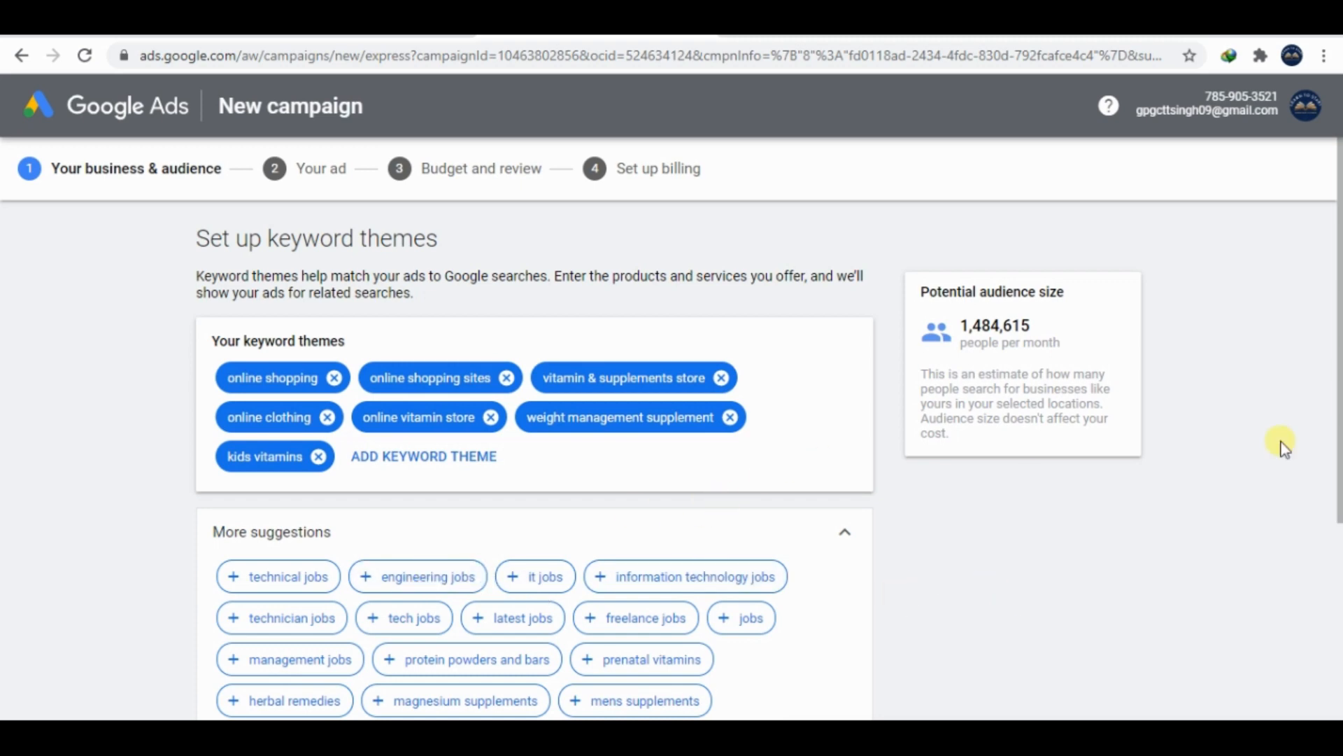
scroll(522, 538, "down", 3)
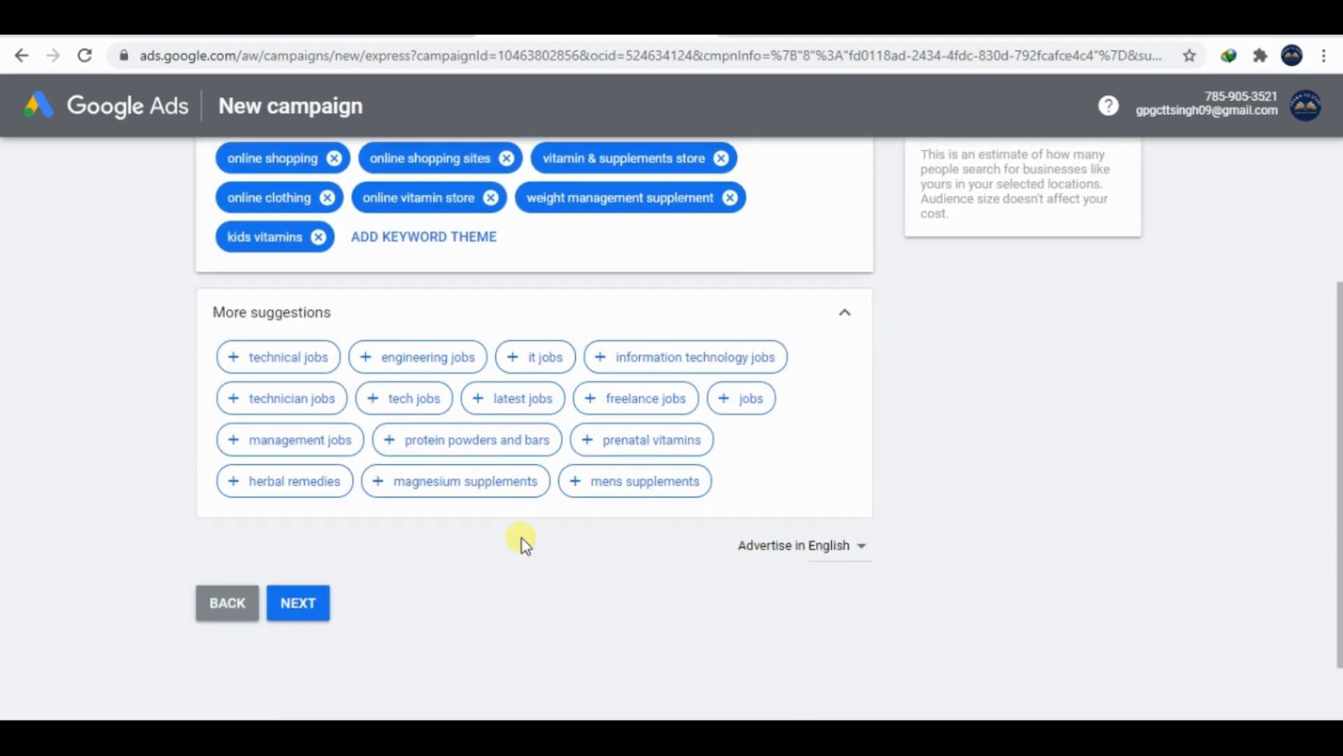
left_click(322, 600)
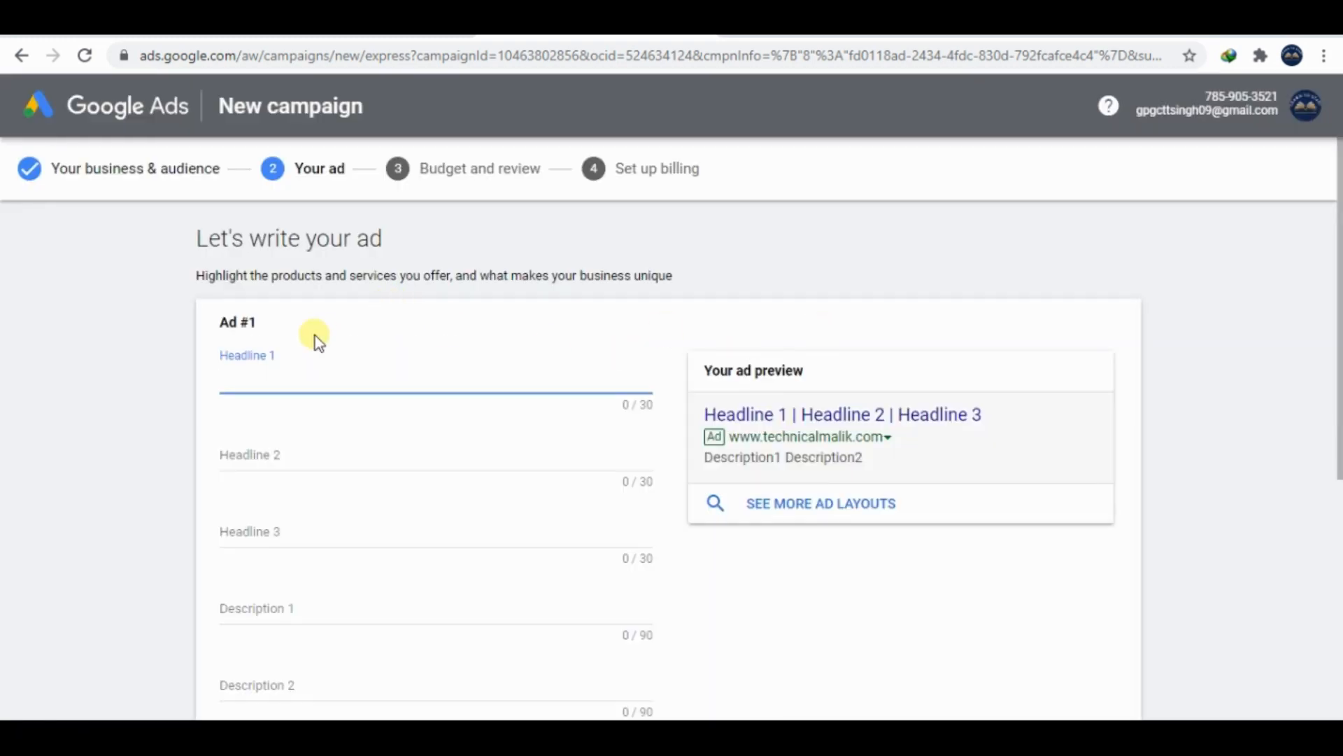
Enter "Ad1 Online Shopping" as Headline 1 of Ad #1.
type("Add1 Online Shoppinh")
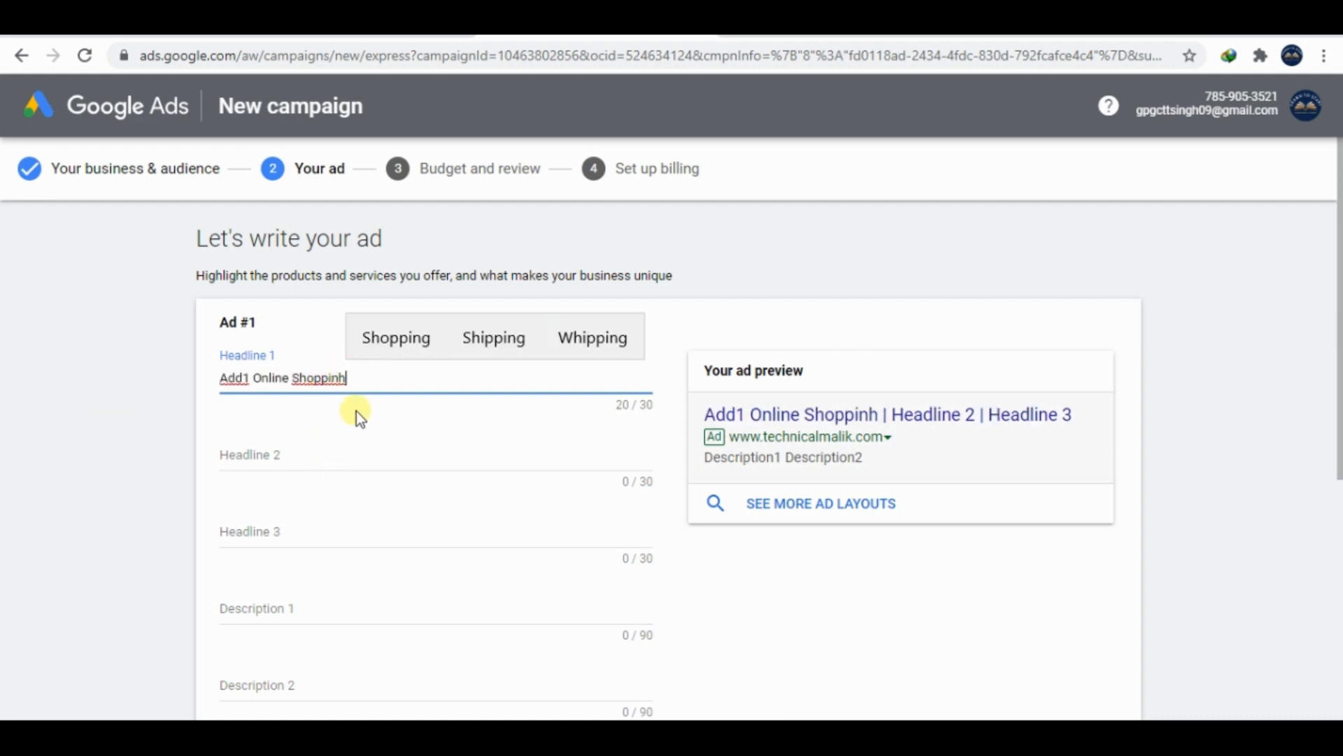
left_click(370, 357)
left_click(253, 382)
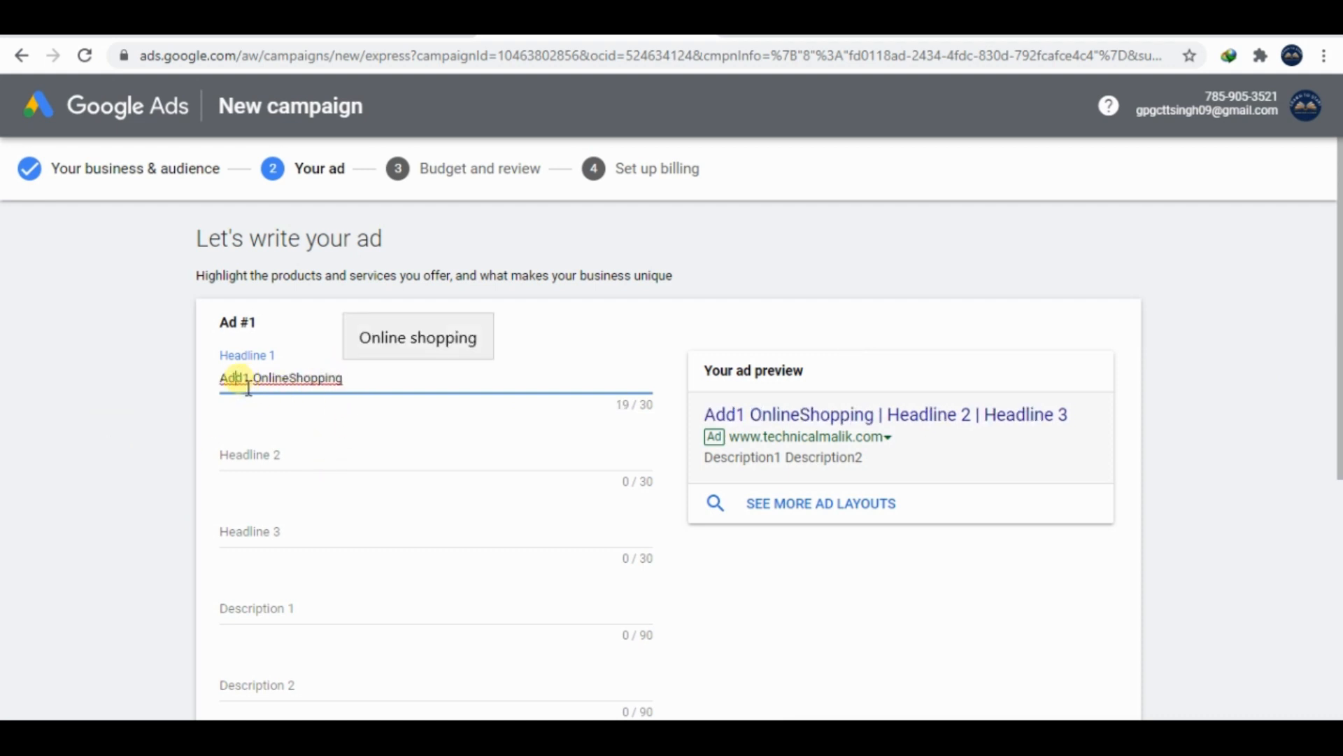
key("BackSpace")
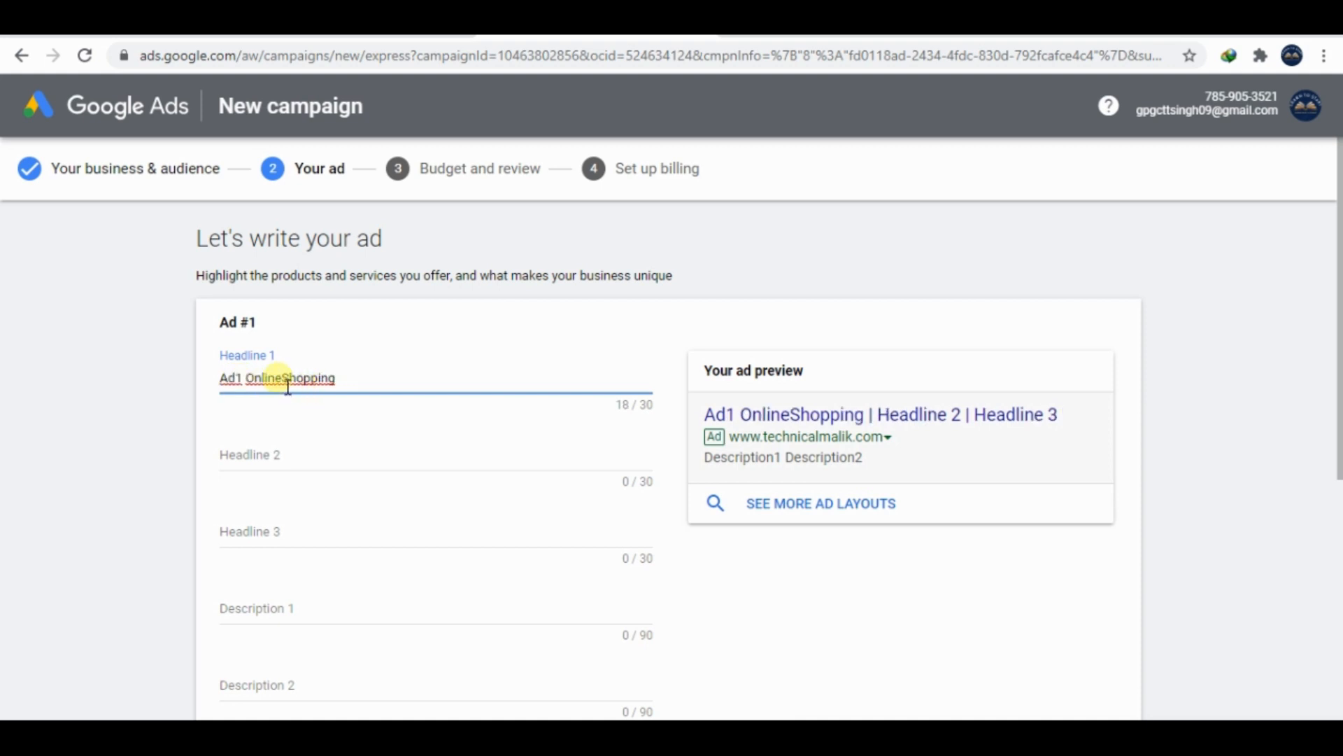
key("BackSpace")
type("n")
key("BackSpace")
type("e")
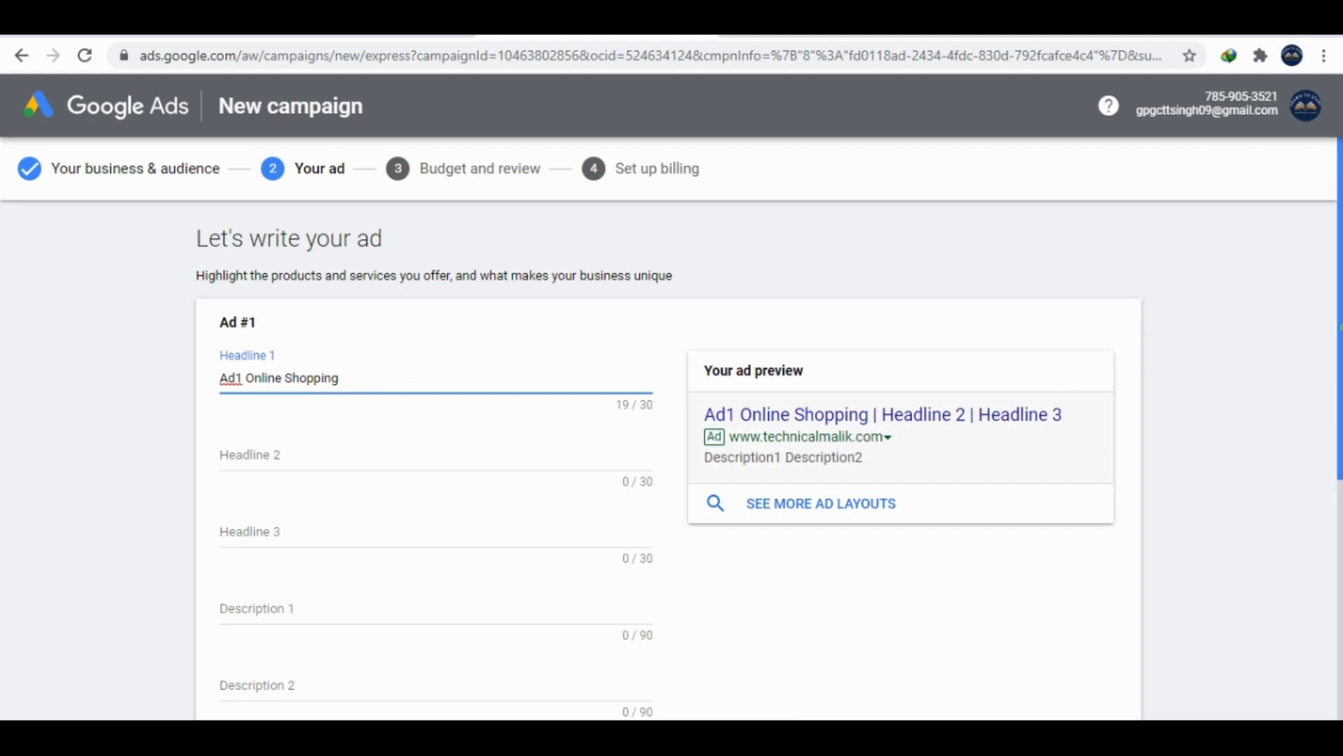
Enter "perfect way of shopping" as Headline 2 of Ad #1.
scroll(1305, 469, "down", 3)
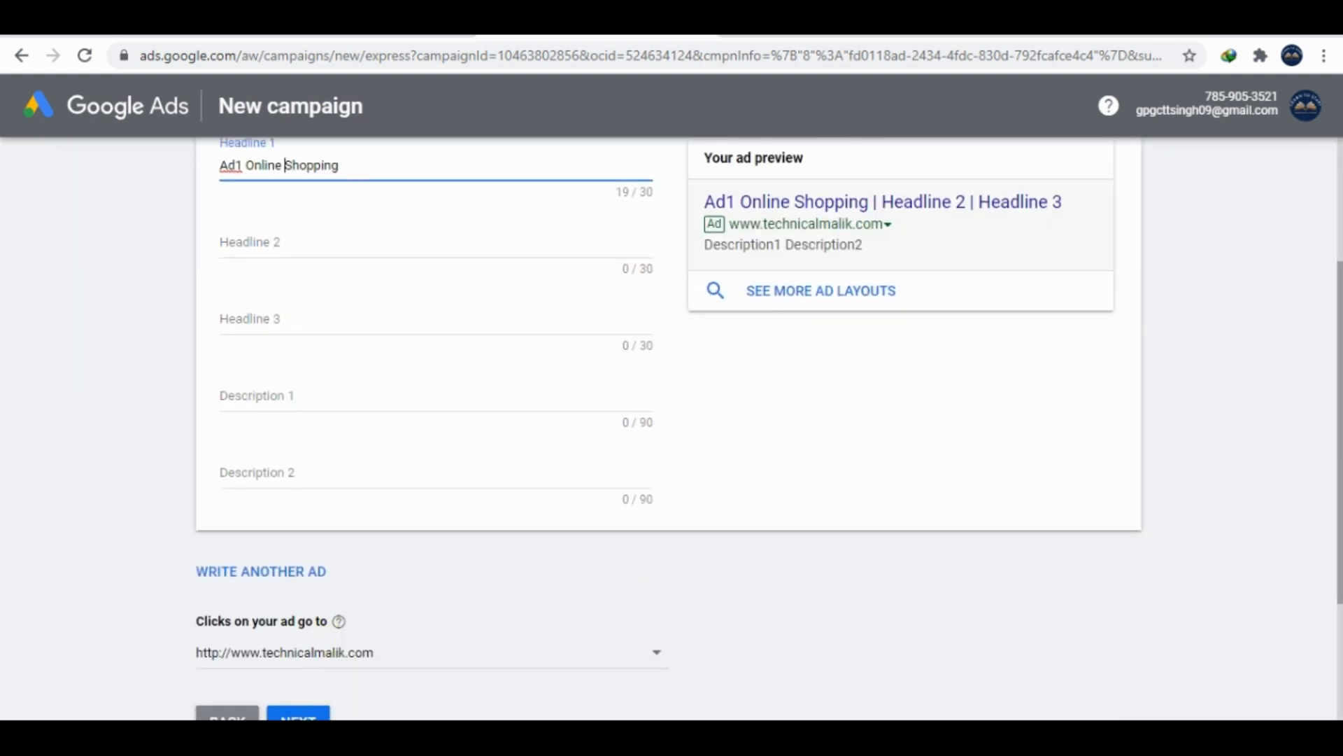
scroll(768, 429, "down", 3)
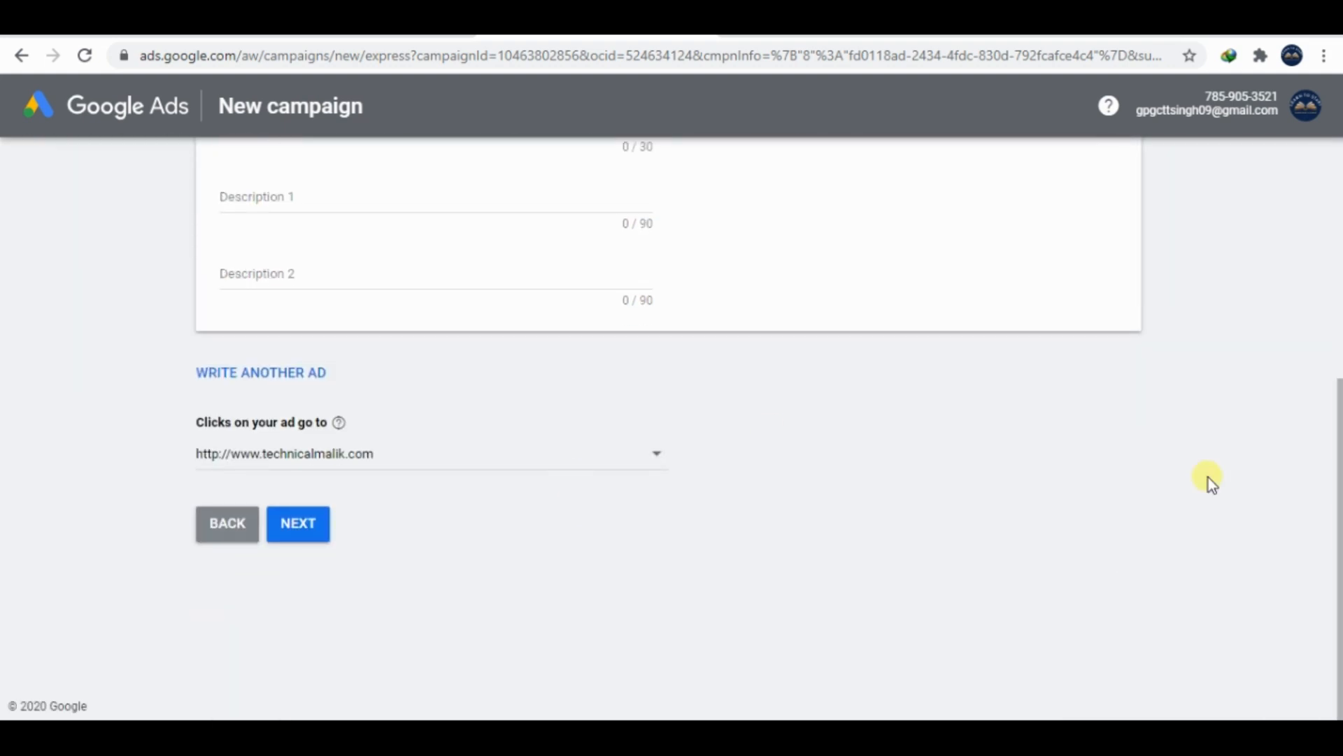
scroll(1212, 485, "up", 1)
scroll(279, 402, "up", 4)
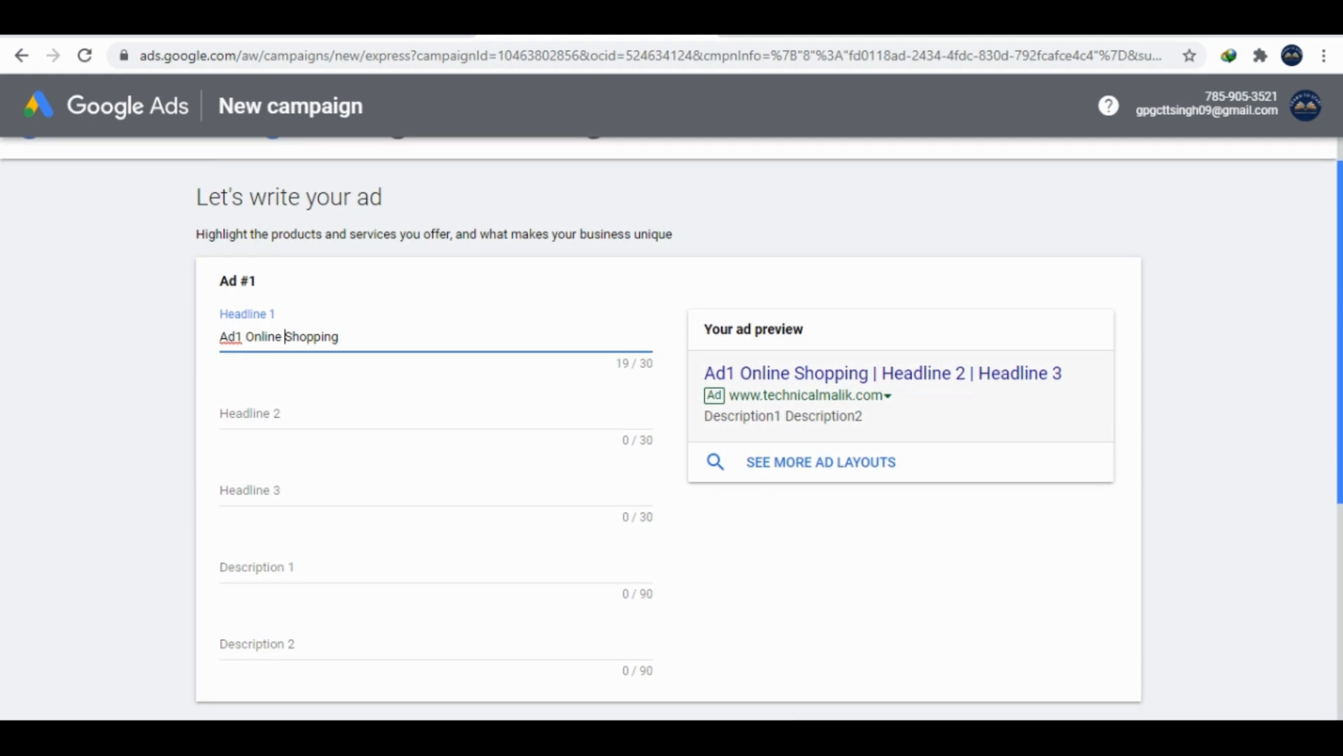
left_click(280, 419)
type("pe")
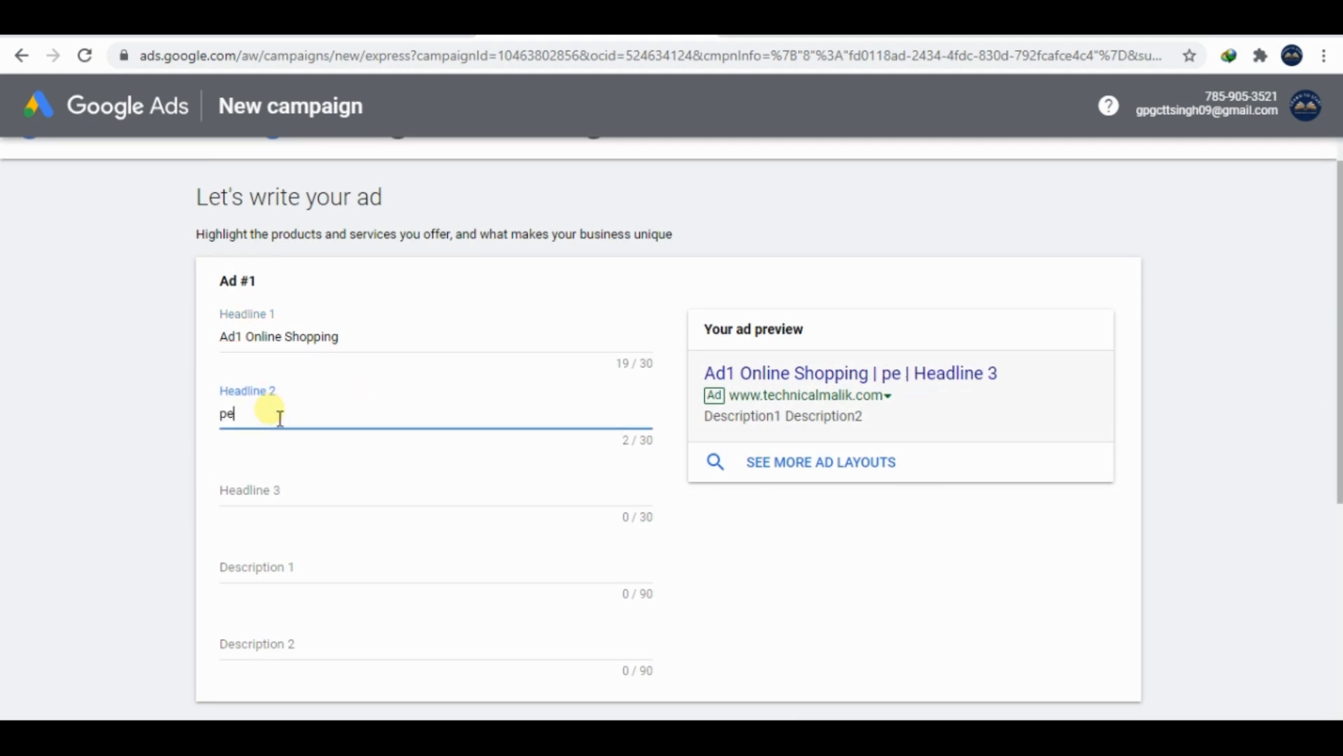
type("rfect way of sh")
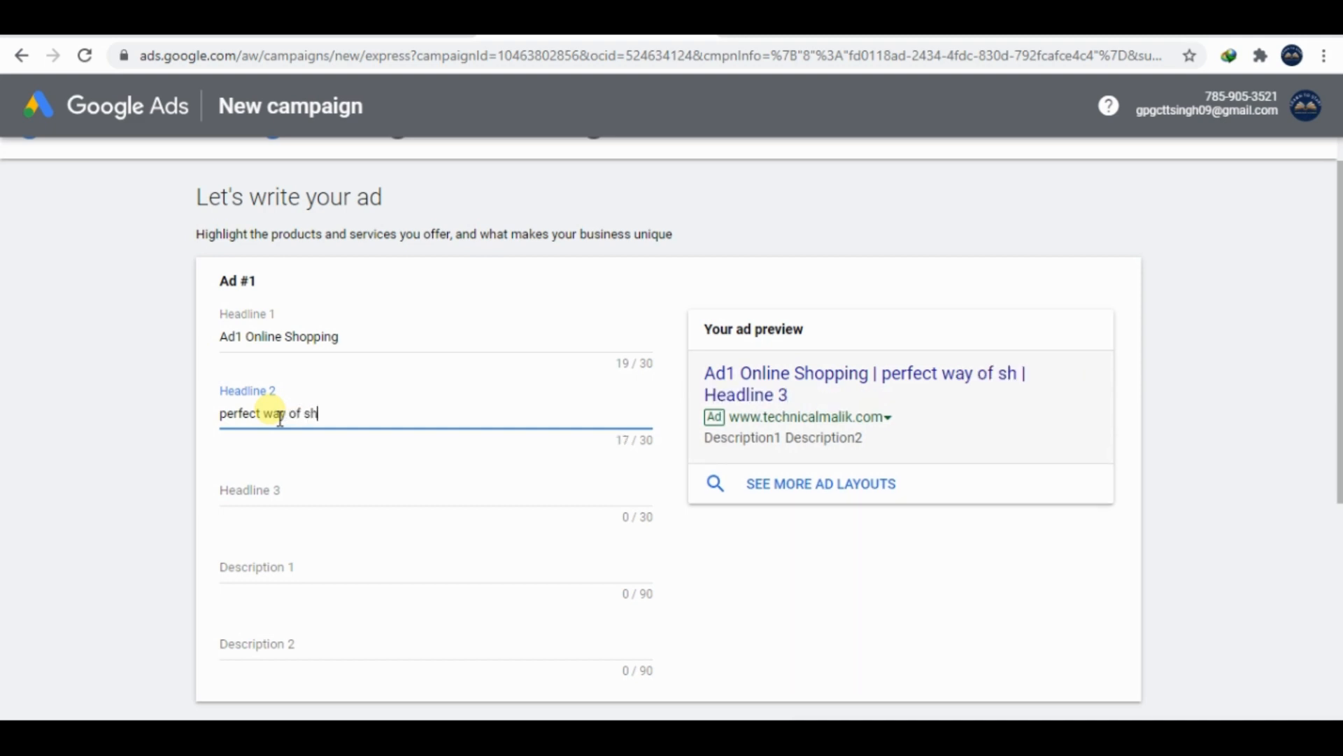
type("oppping")
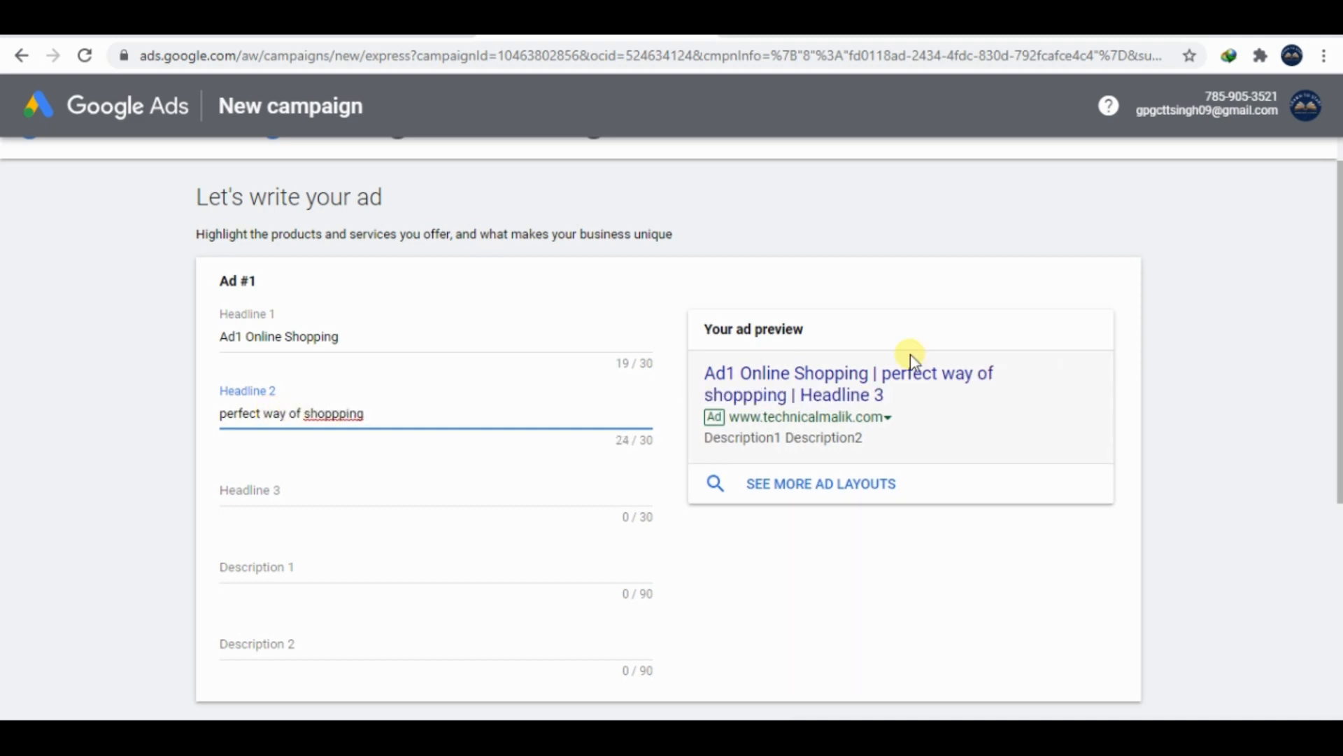
left_click(336, 413)
key("BackSpace")
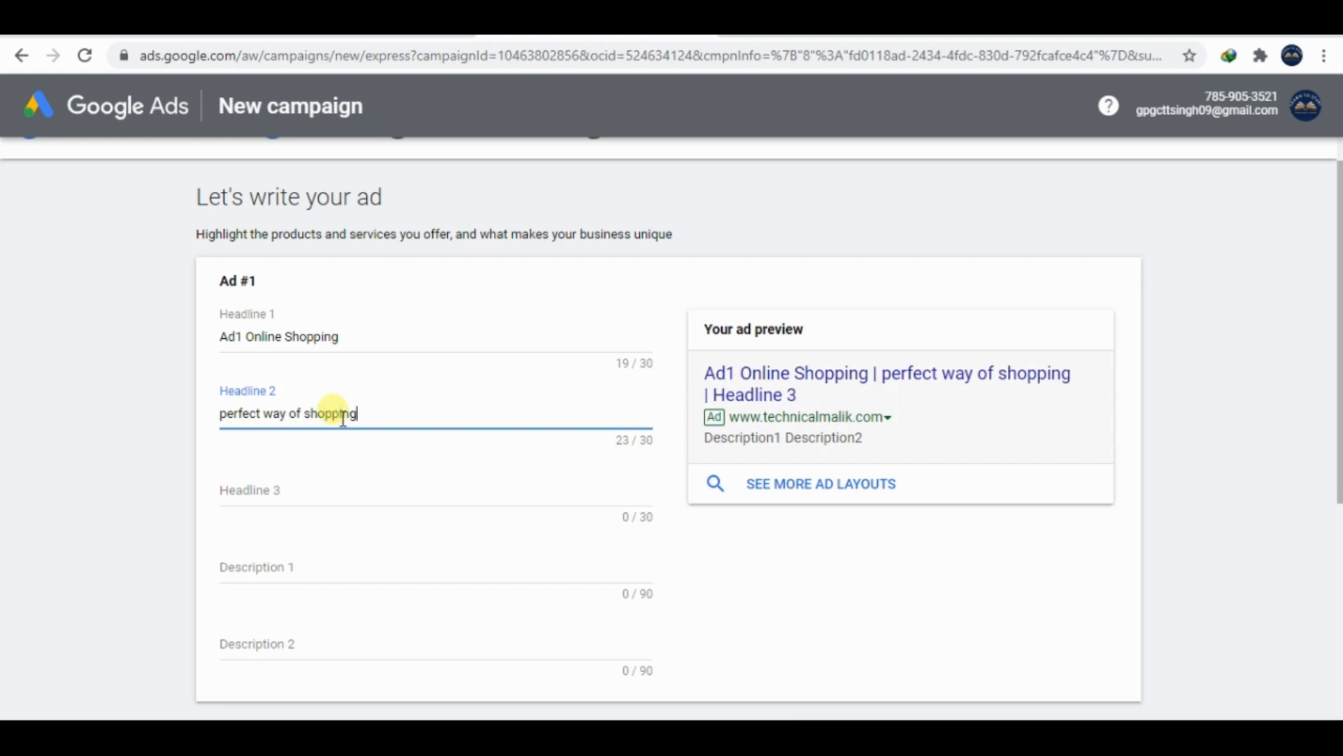
Enter "Get 50%" as Headline 3 of Ad #1.
scroll(353, 489, "down", 5)
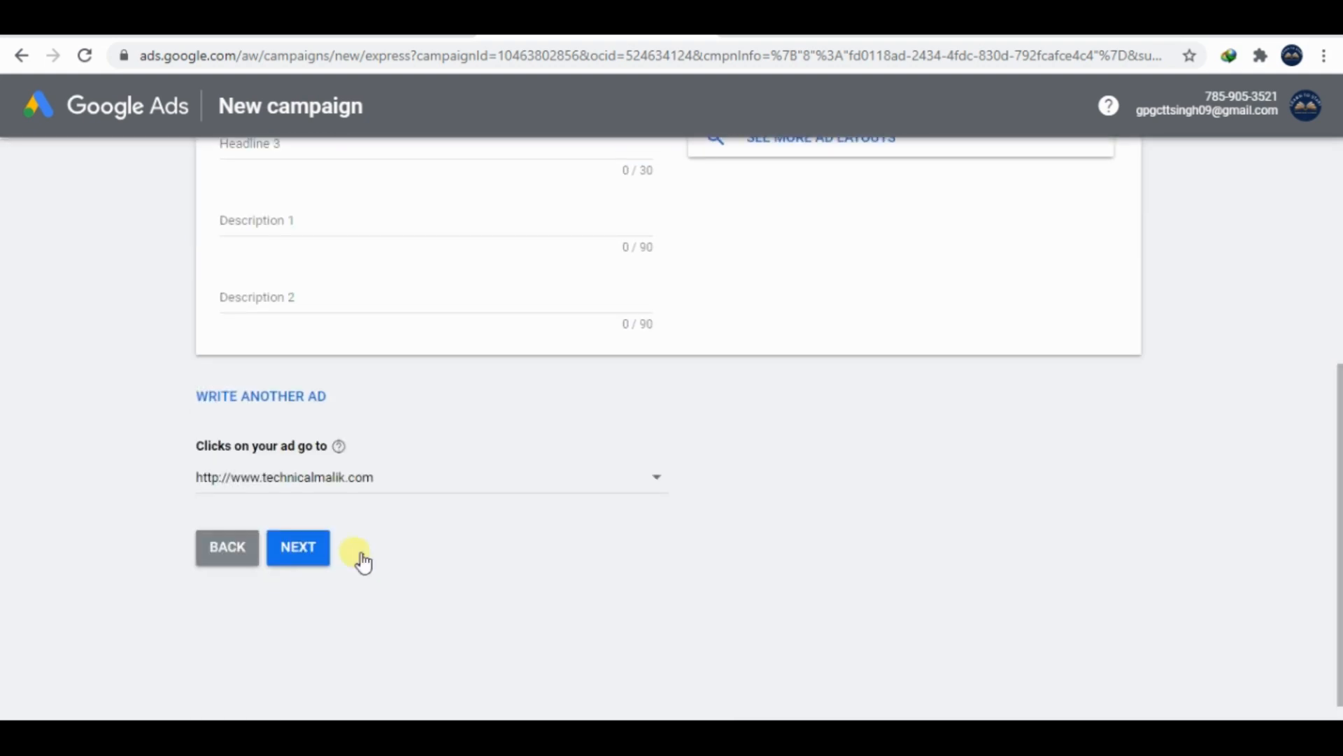
left_click(301, 545)
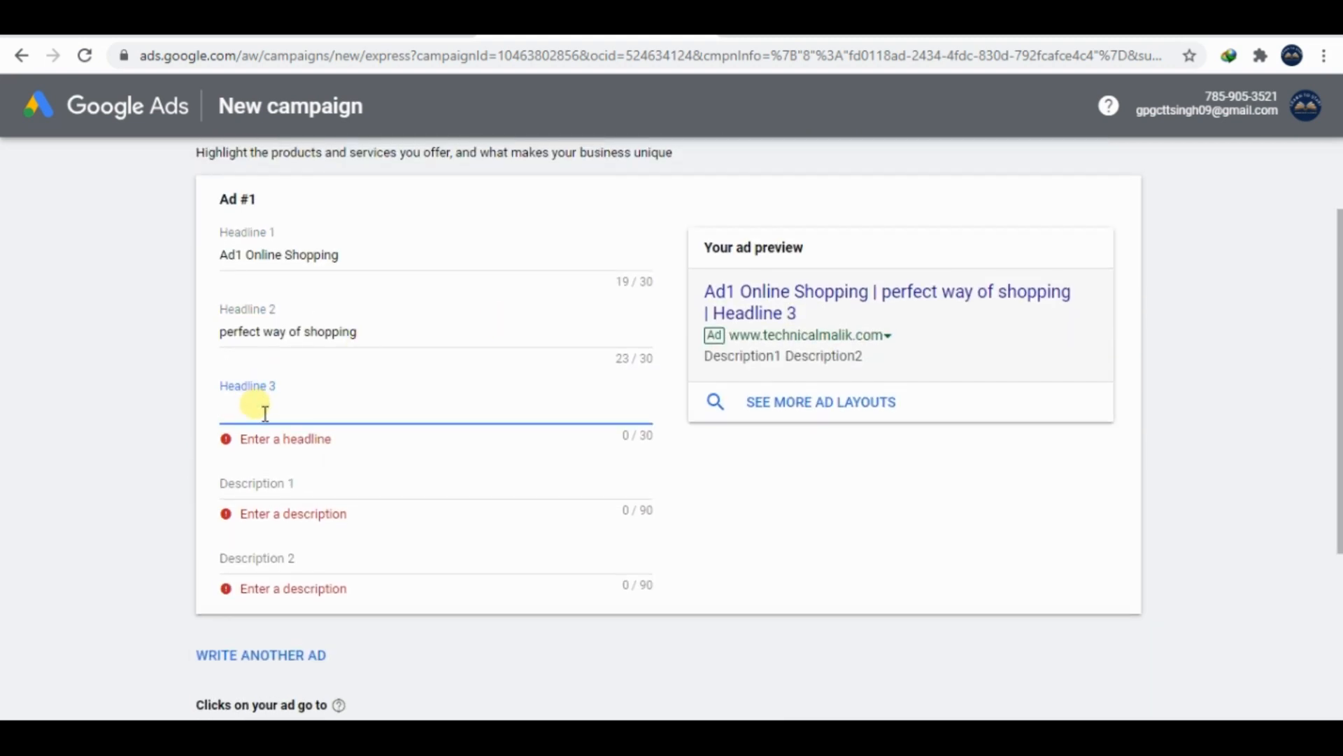
type("Get 50%")
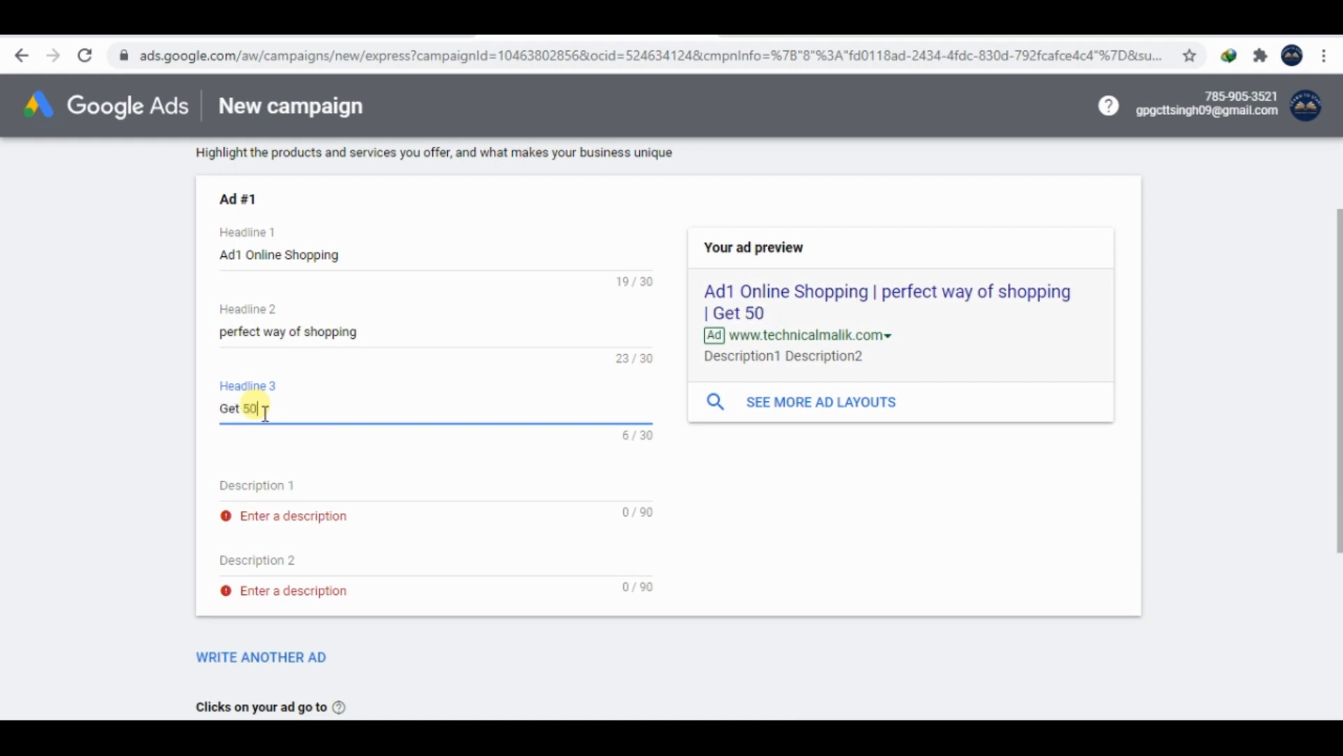
Enter "we are offering Summer sale" as Description 1 of Ad #1.
left_click(258, 491)
type("w")
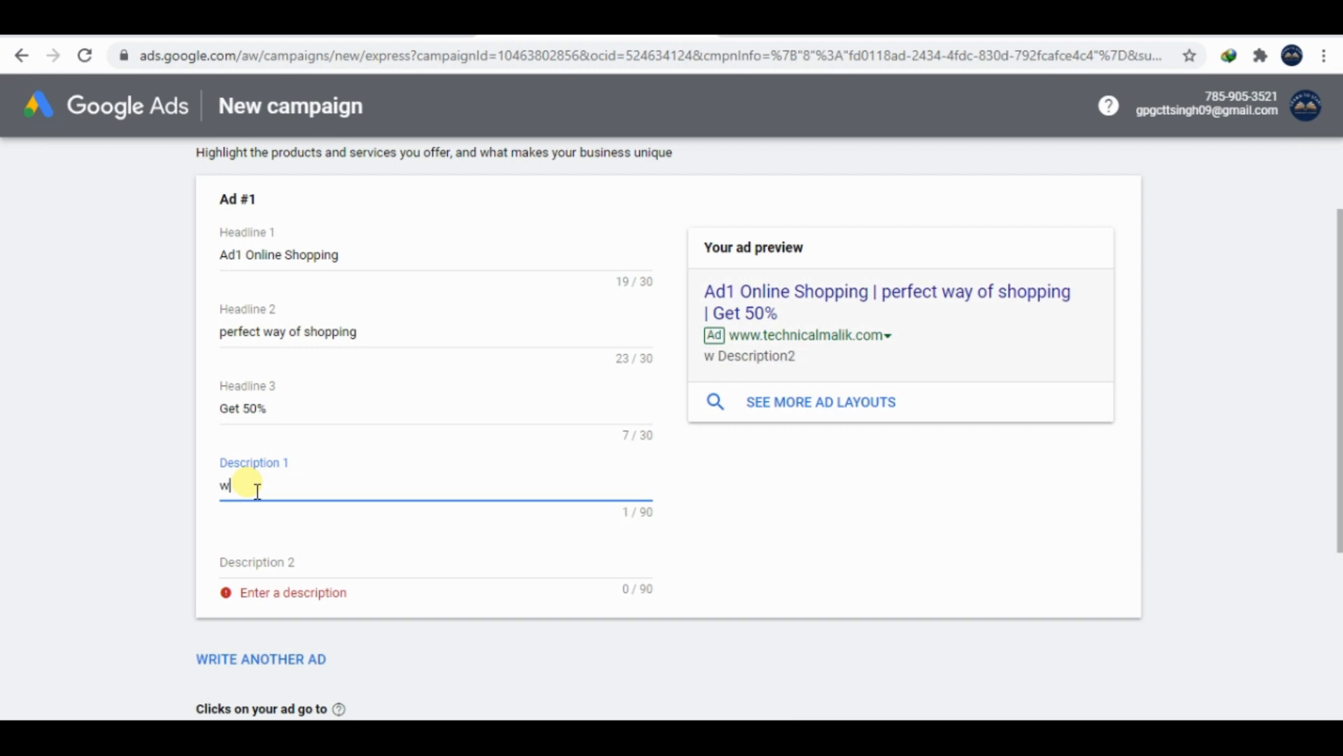
type("e are of")
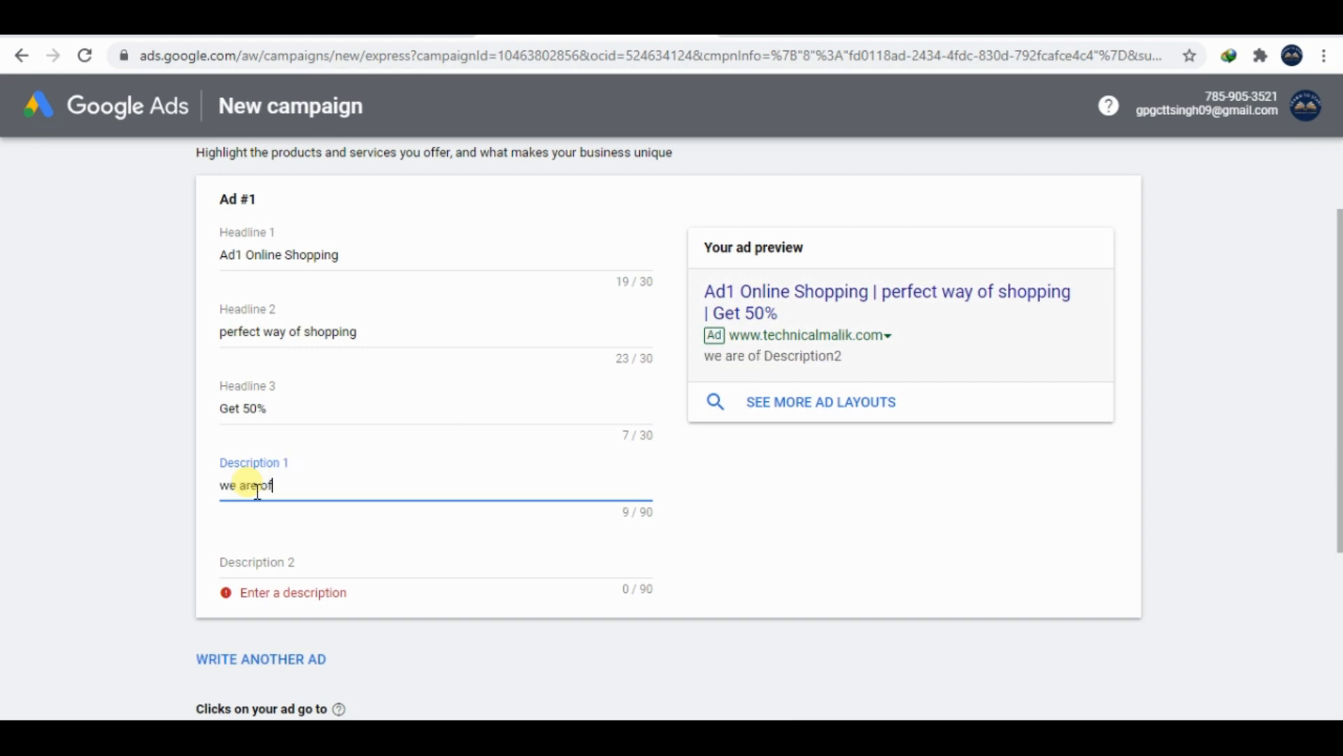
type("fereing")
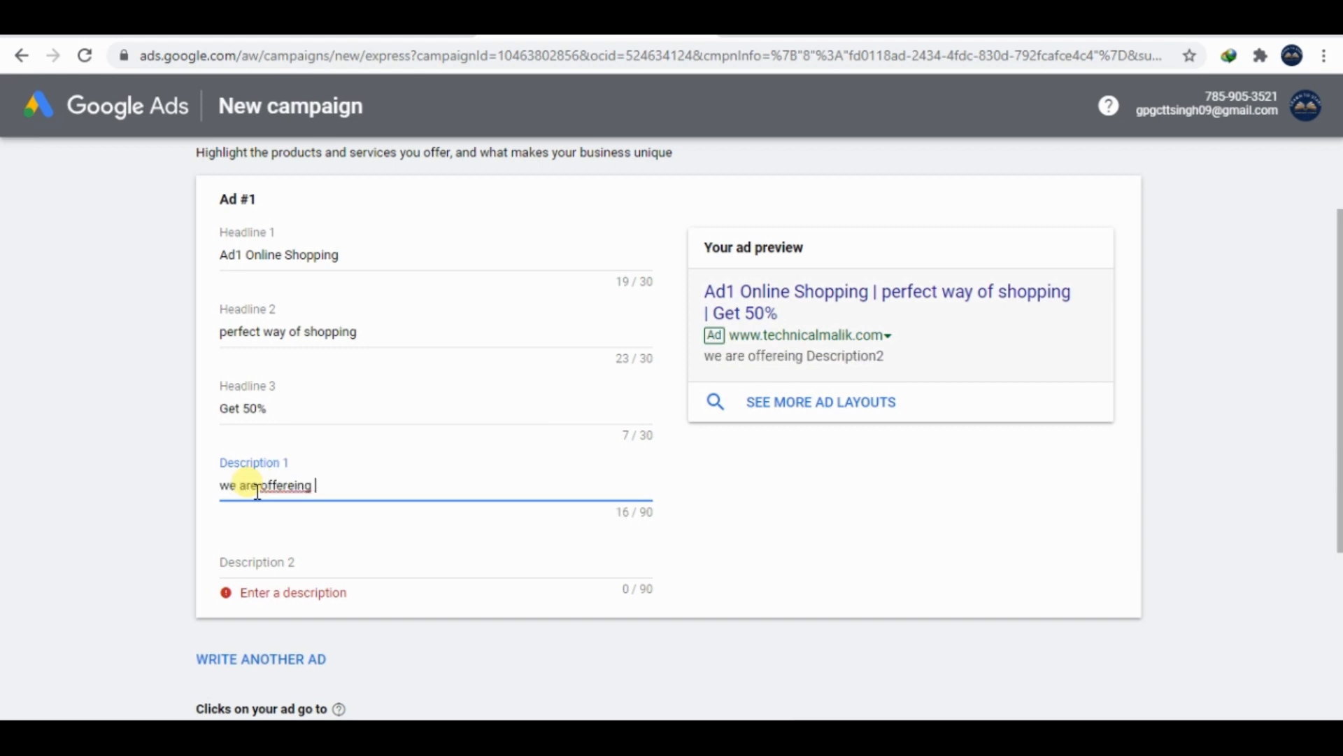
key("BackSpace")
key("BackSpace")
key("BackSpace")
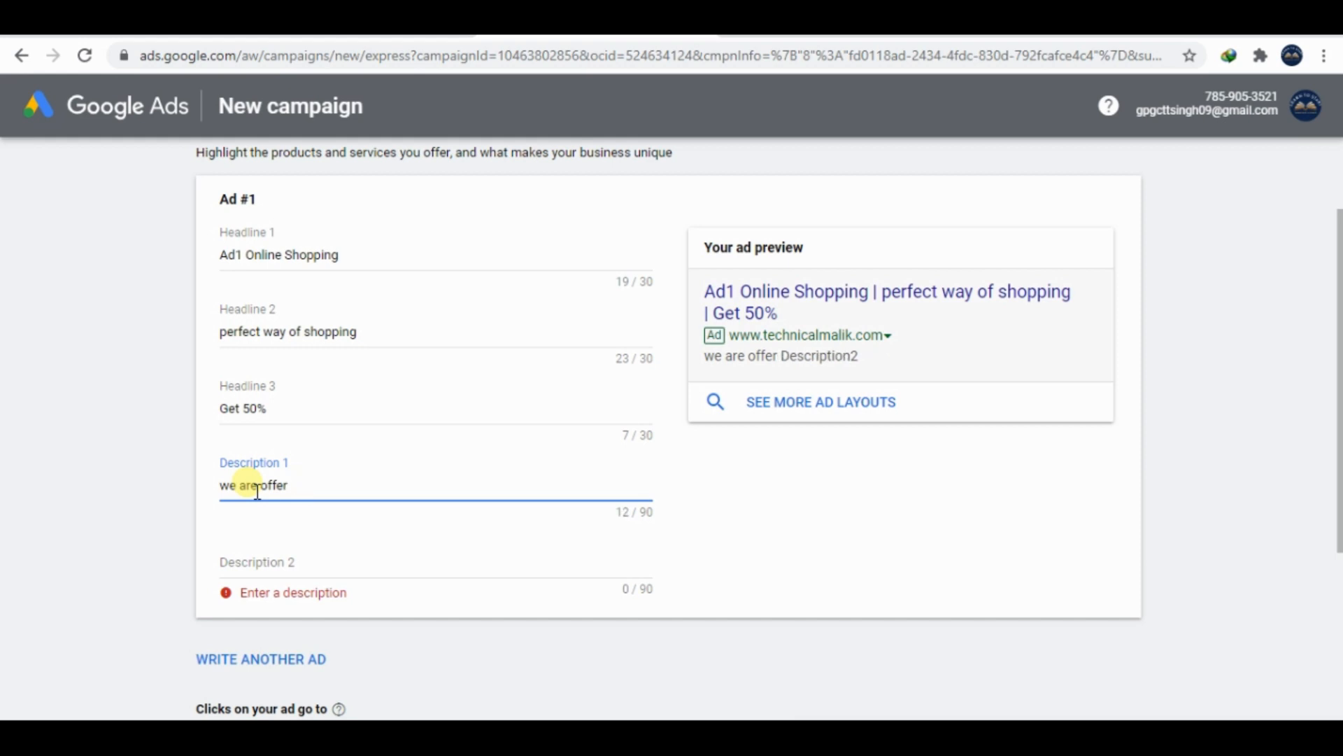
type("ing Summ")
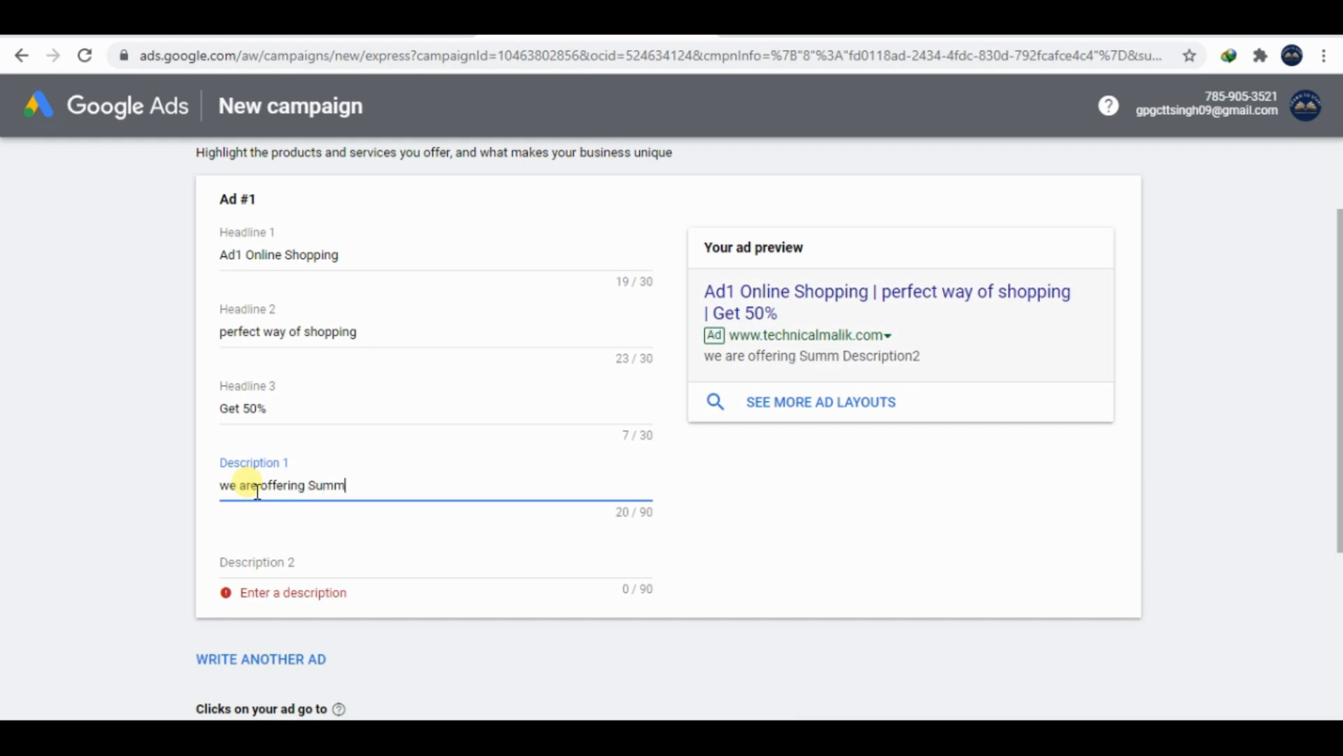
type("er sale")
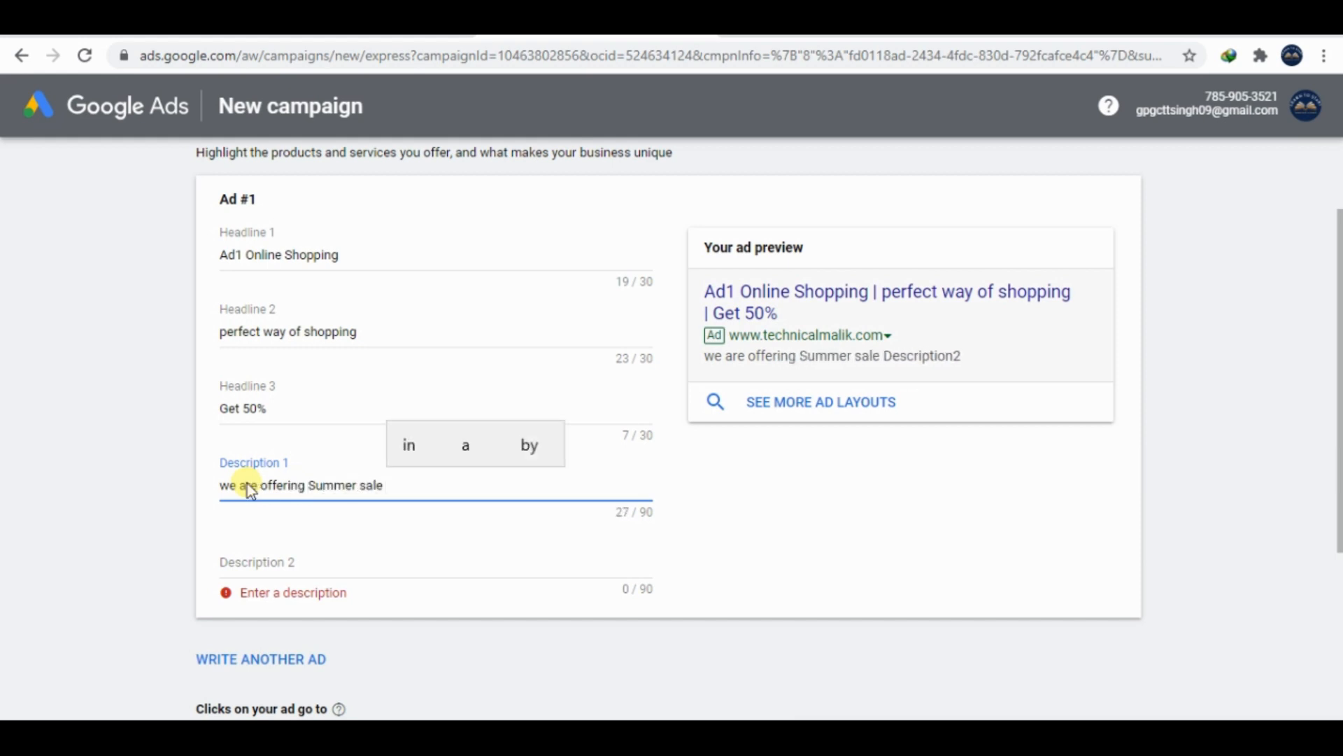
Enter "Get all things online" as Description 2 of Ad #1 and continue to the budget settings.
left_click(269, 563)
type("we")
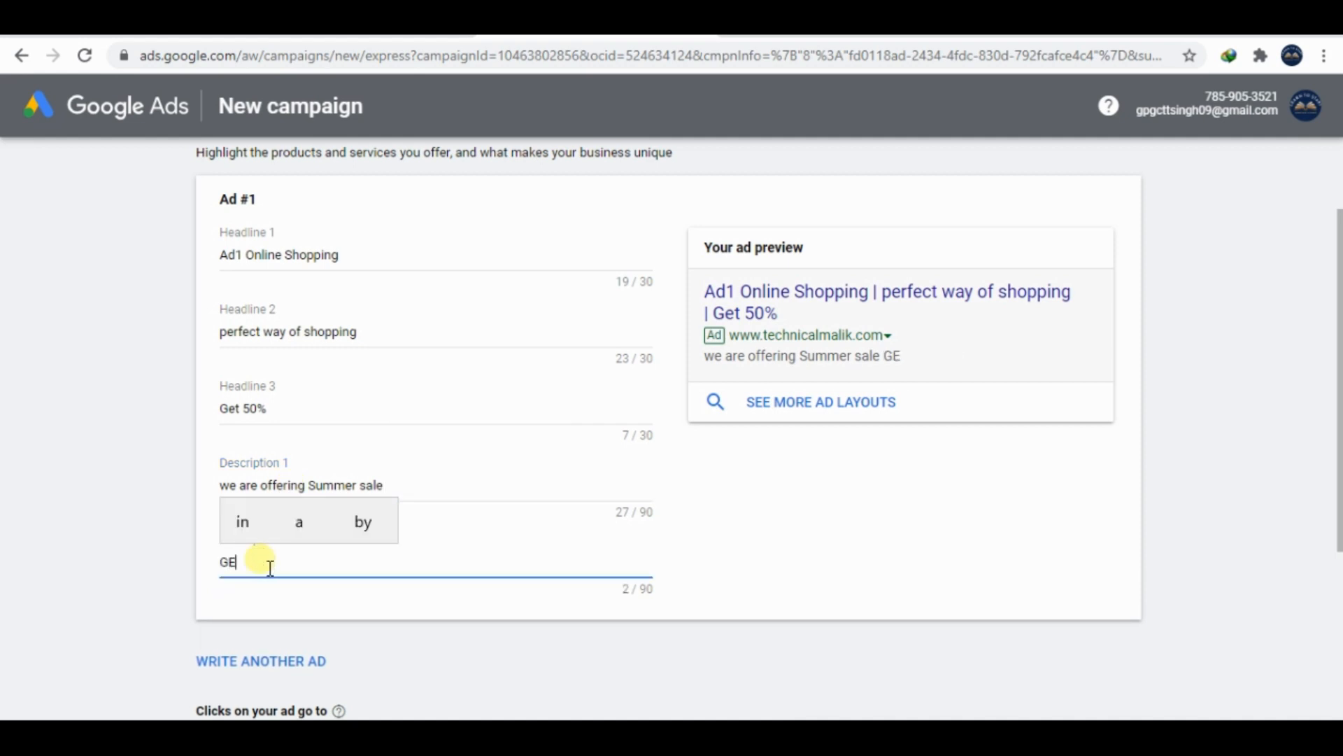
key("BackSpace")
key("BackSpace")
type("Get all th")
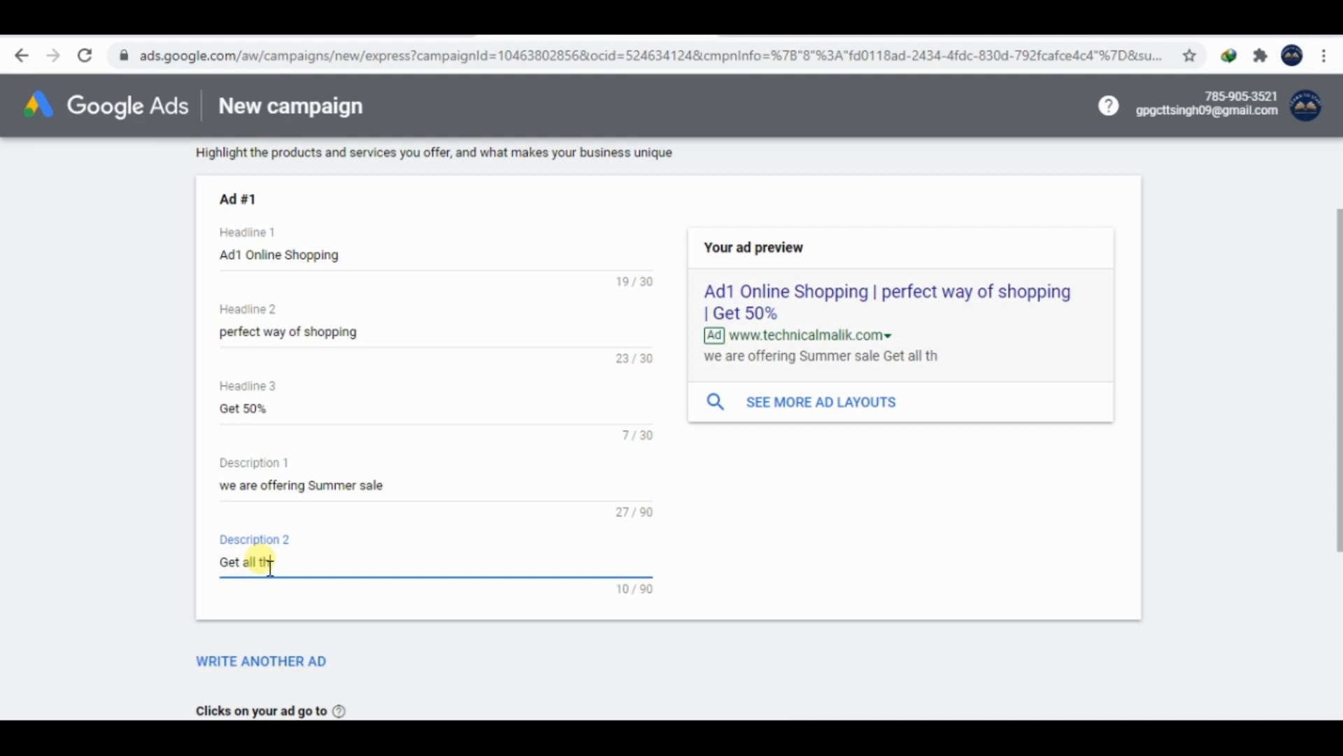
type("ings online")
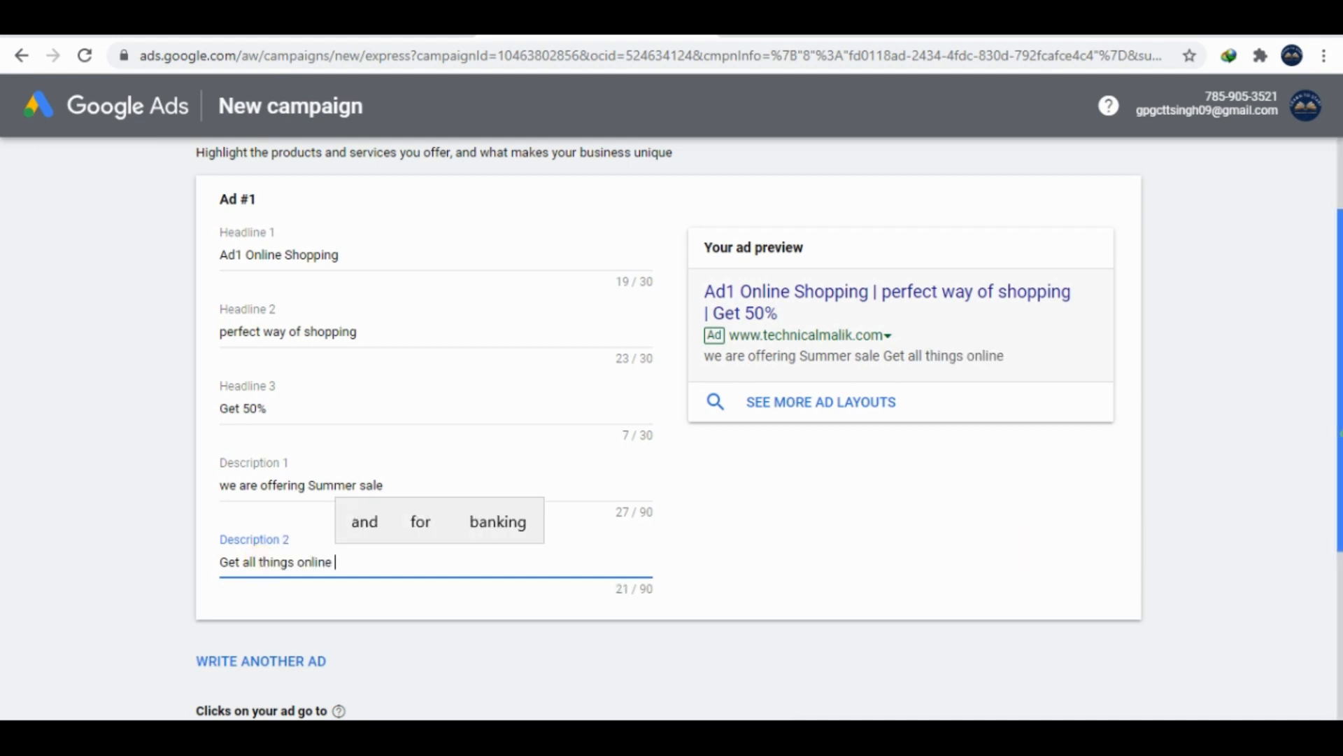
scroll(668, 428, "down", 3)
left_click(277, 560)
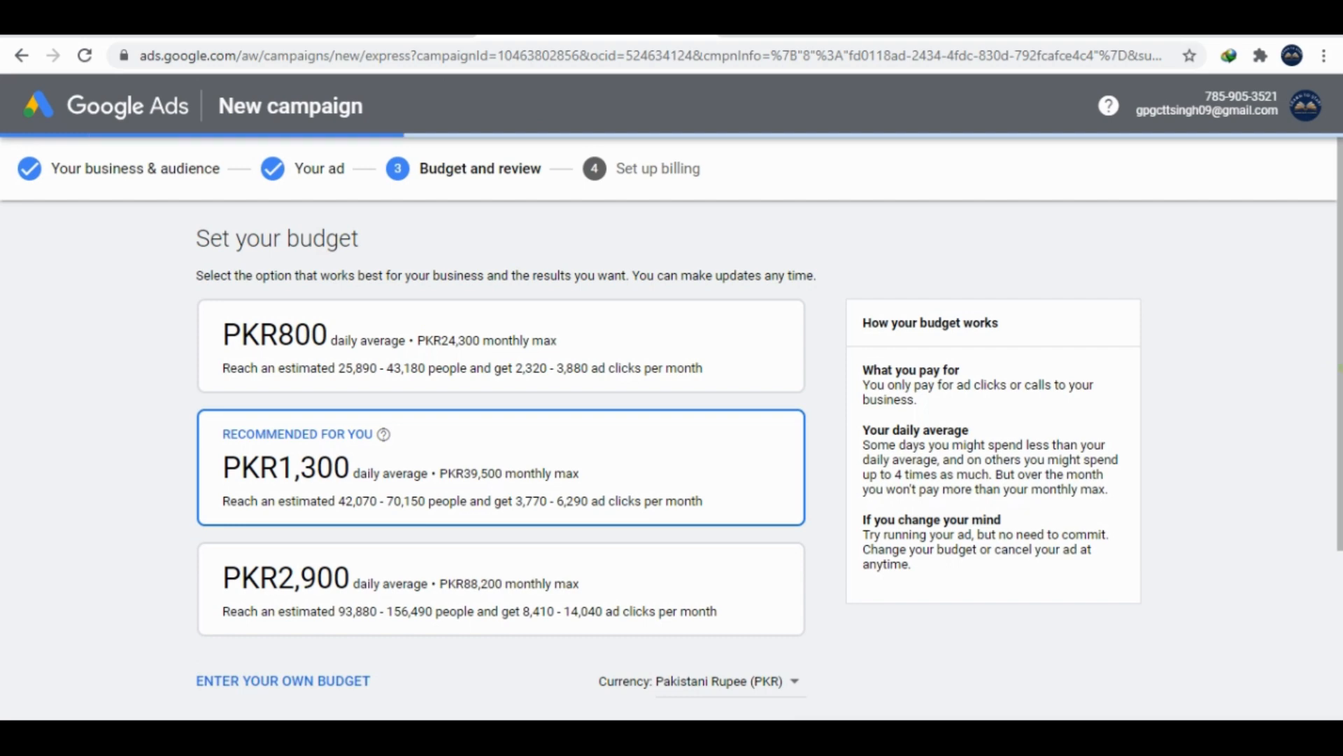
Choose the PKR800 daily average budget for the campaign and continue to the campaign review.
scroll(671, 427, "down", 3)
scroll(1333, 347, "down", 1)
scroll(1333, 347, "up", 2)
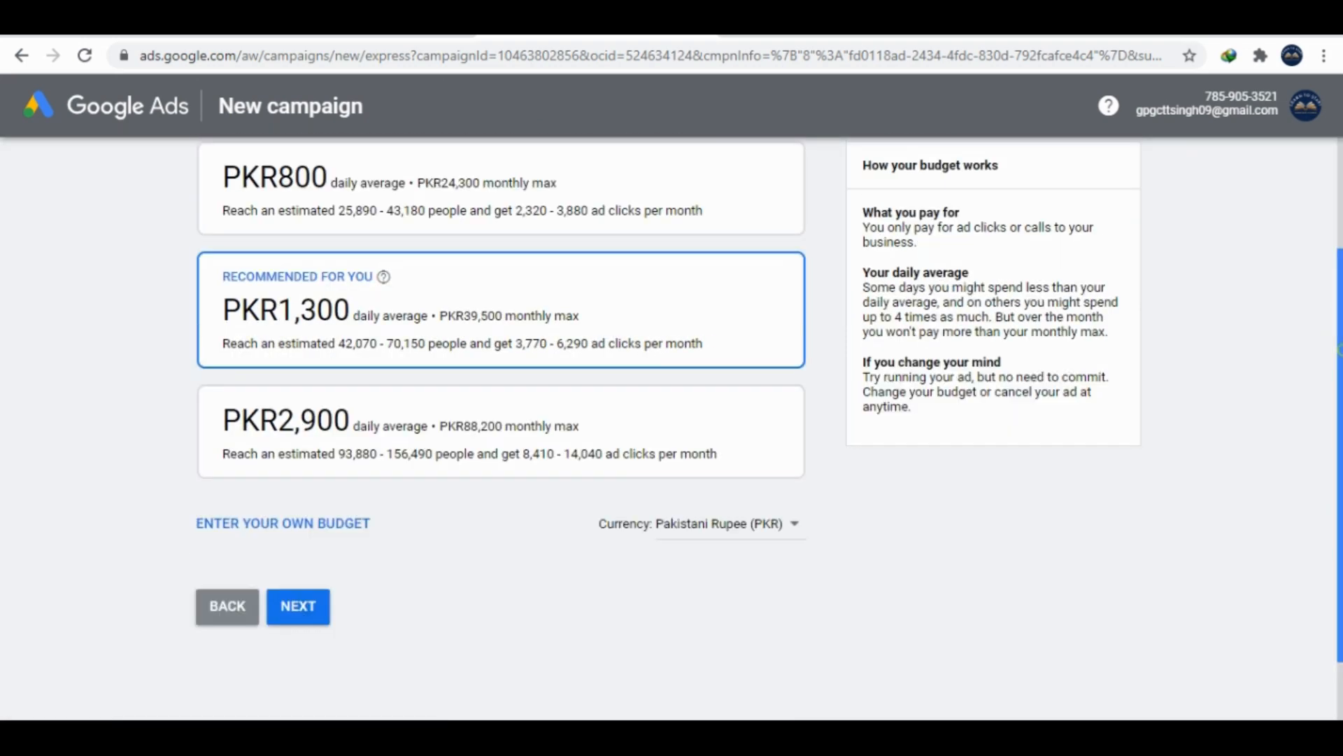
left_click(498, 236)
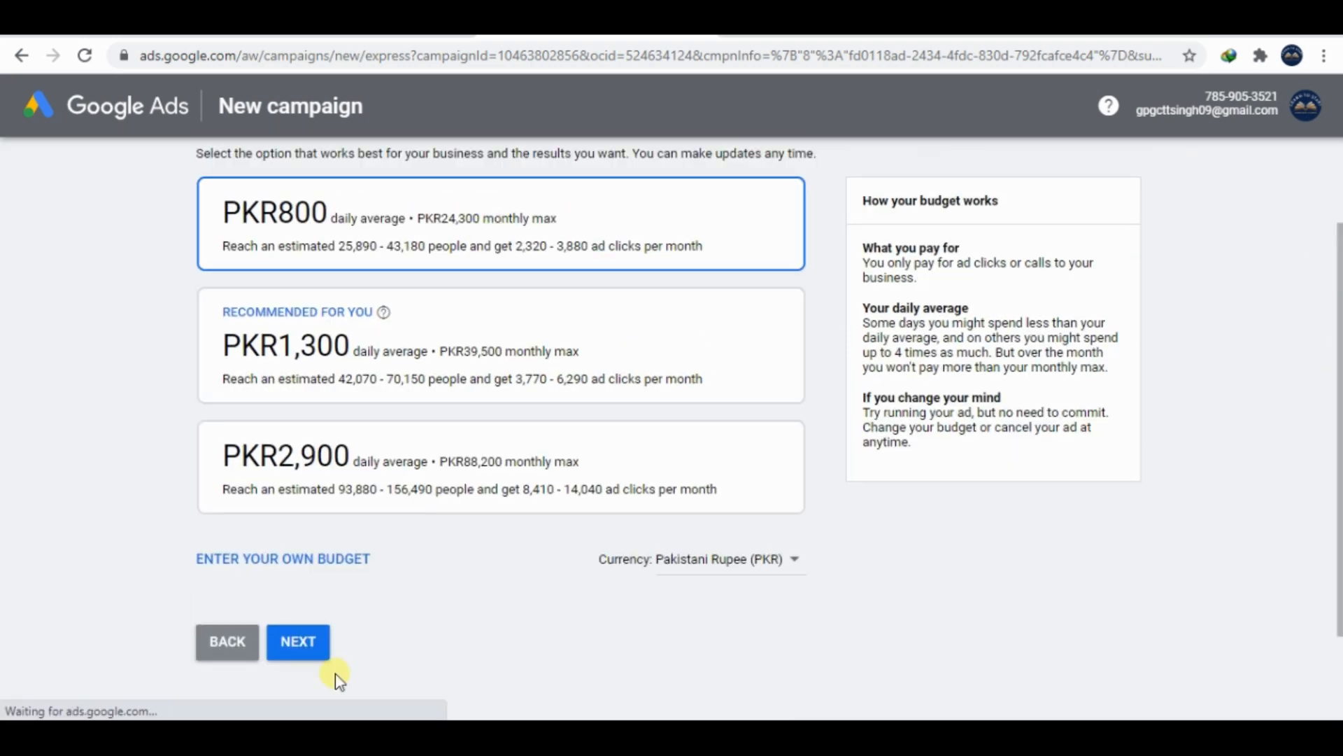
left_click(308, 644)
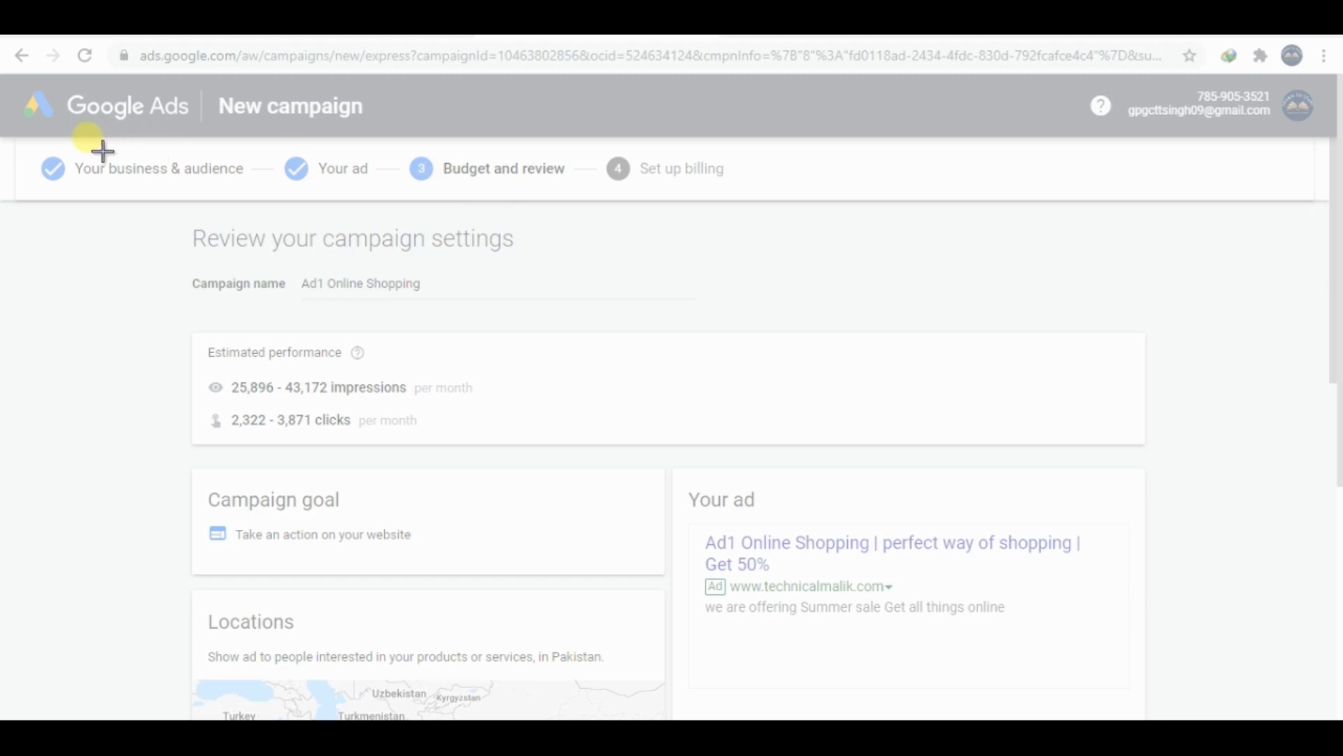
Capture a screenshot of the campaign settings review and paste it below the Google Ads task heading in the Word document.
left_click_drag(67, 151, 1338, 696)
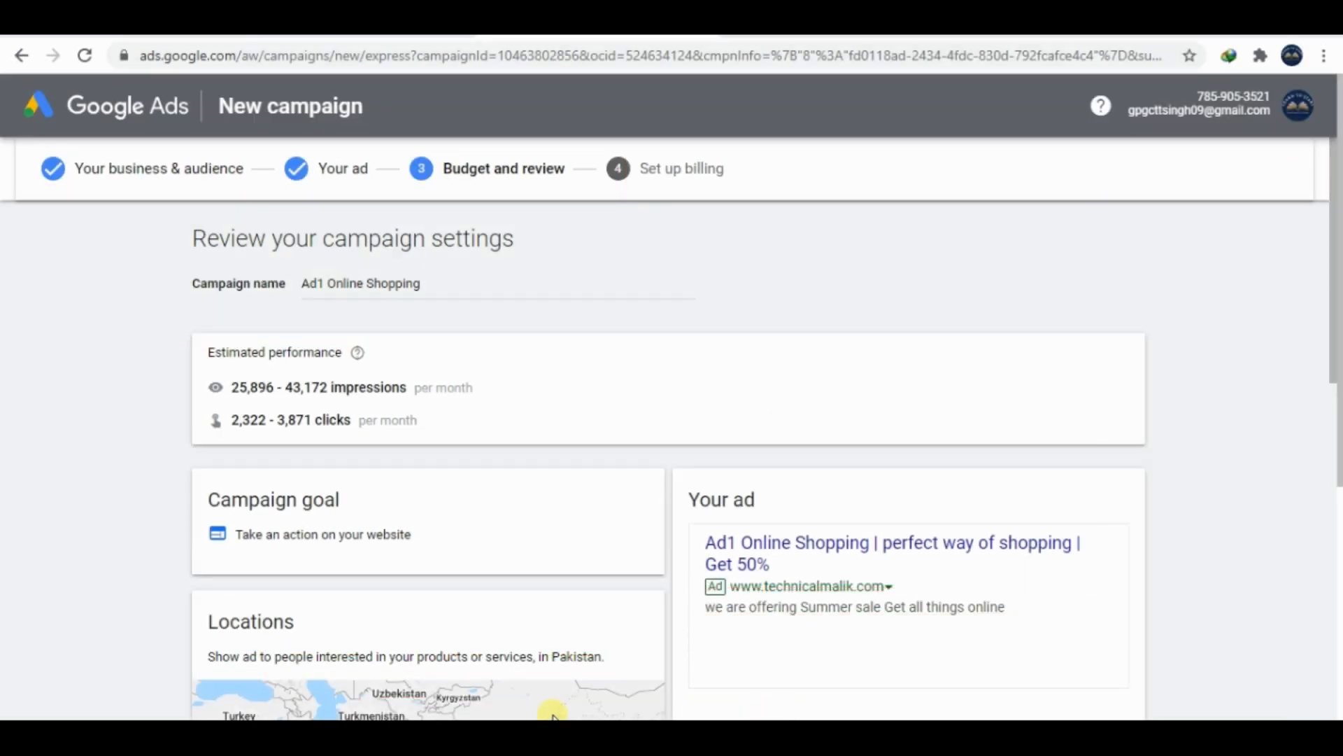
key("alt+Tab")
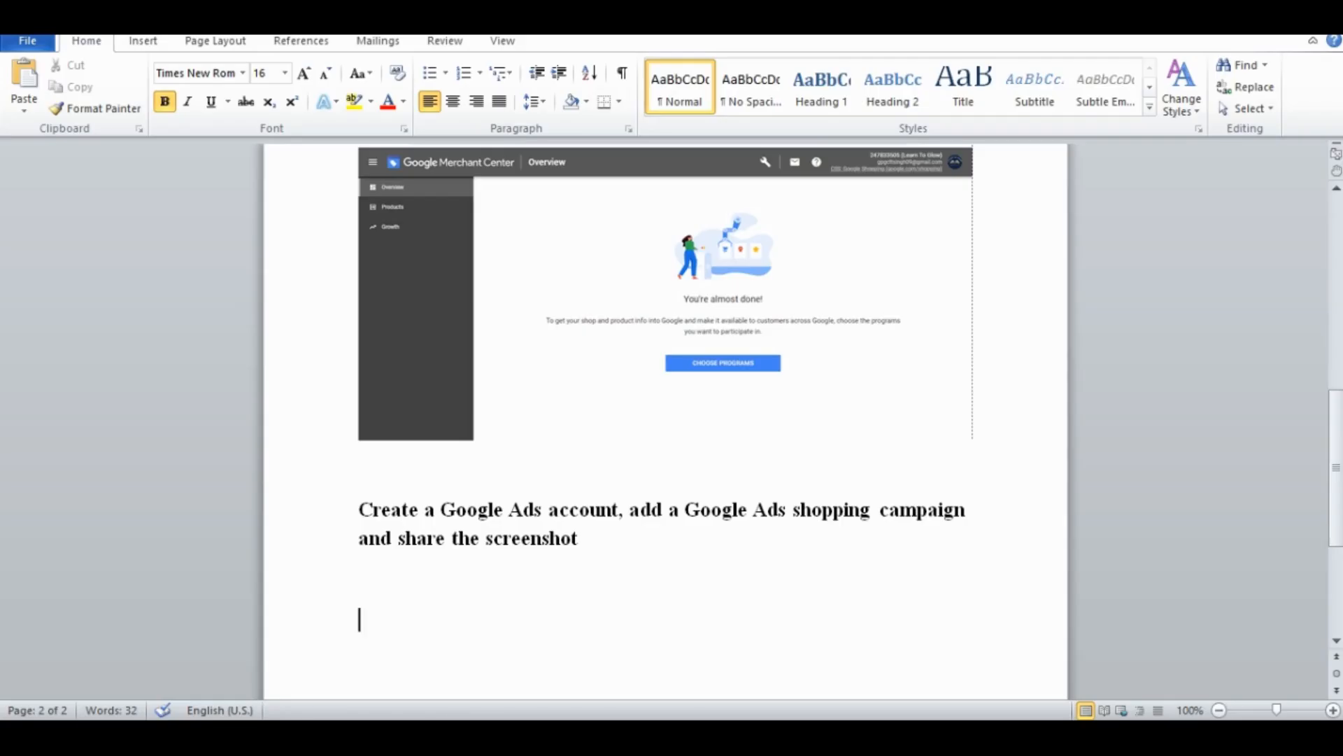
key("ctrl+v")
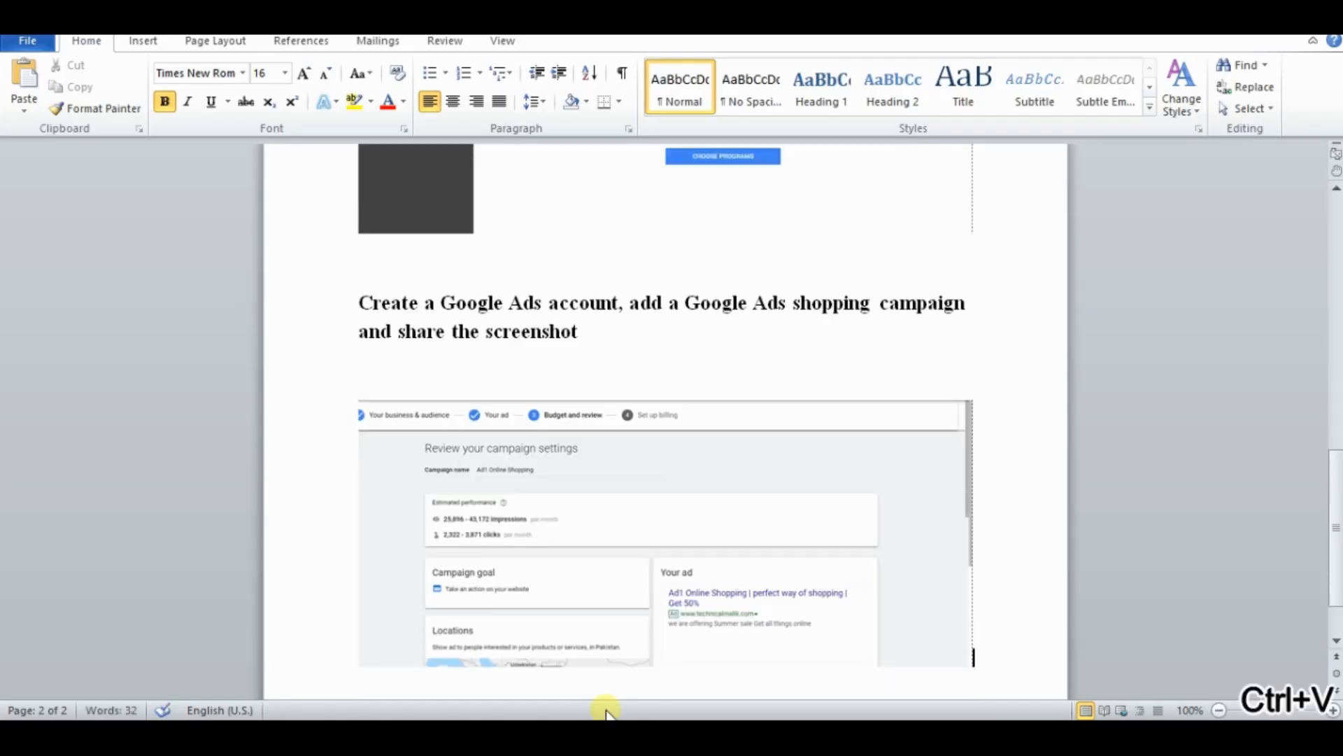
key("Return")
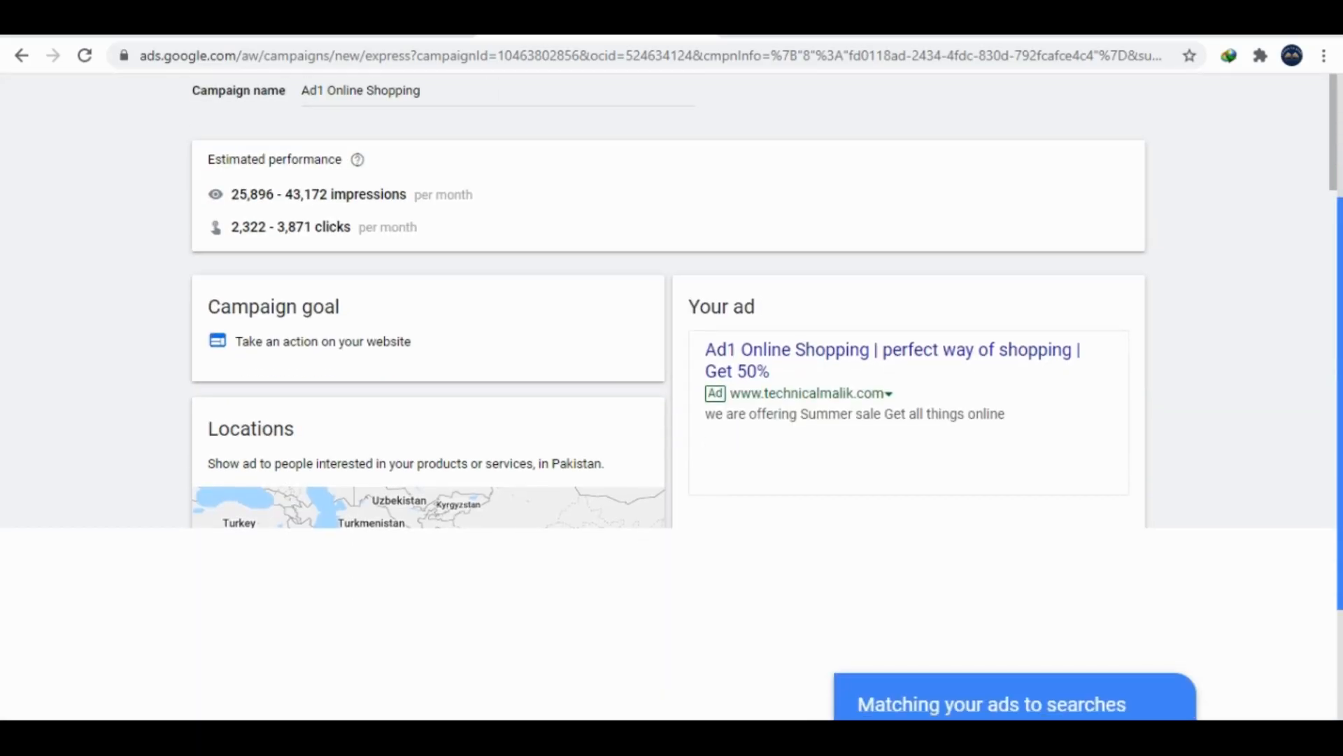
left_click_drag(1341, 434, 1341, 499)
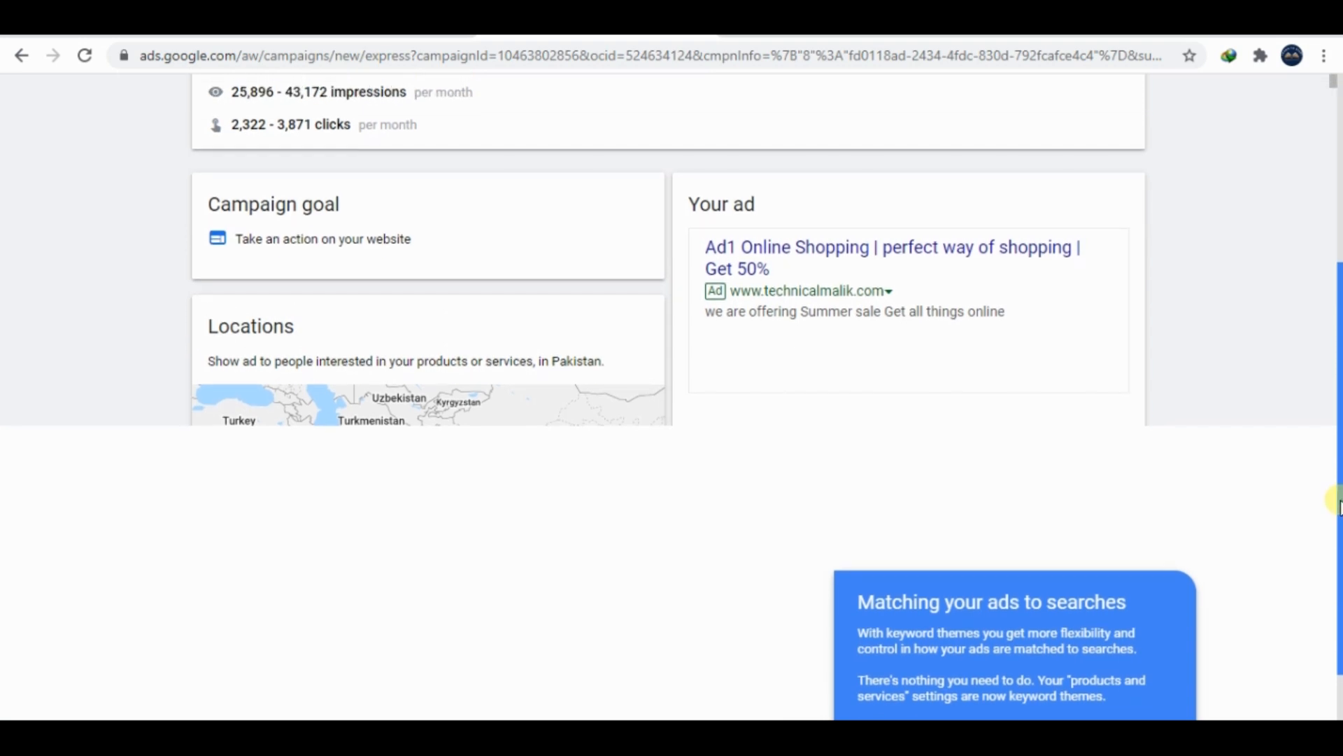
key("super+shift+s")
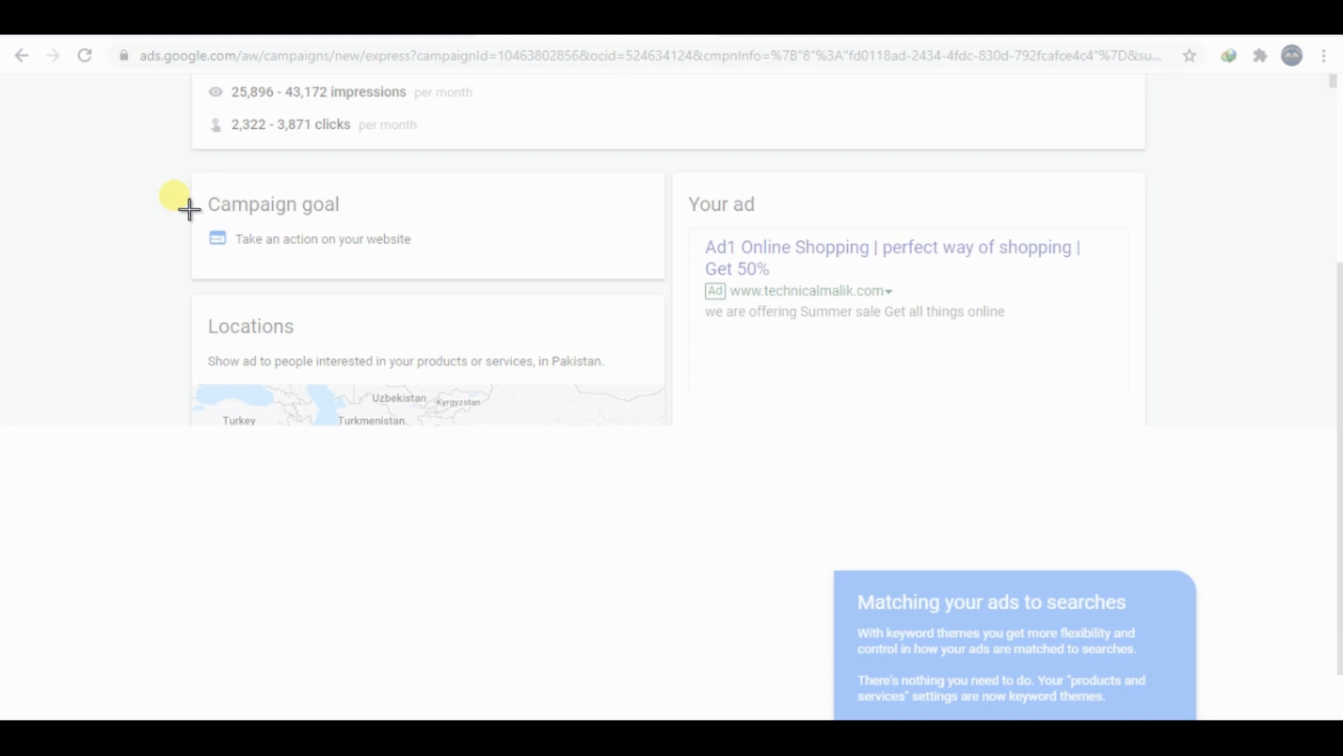
left_click_drag(189, 208, 199, 219)
key("Escape")
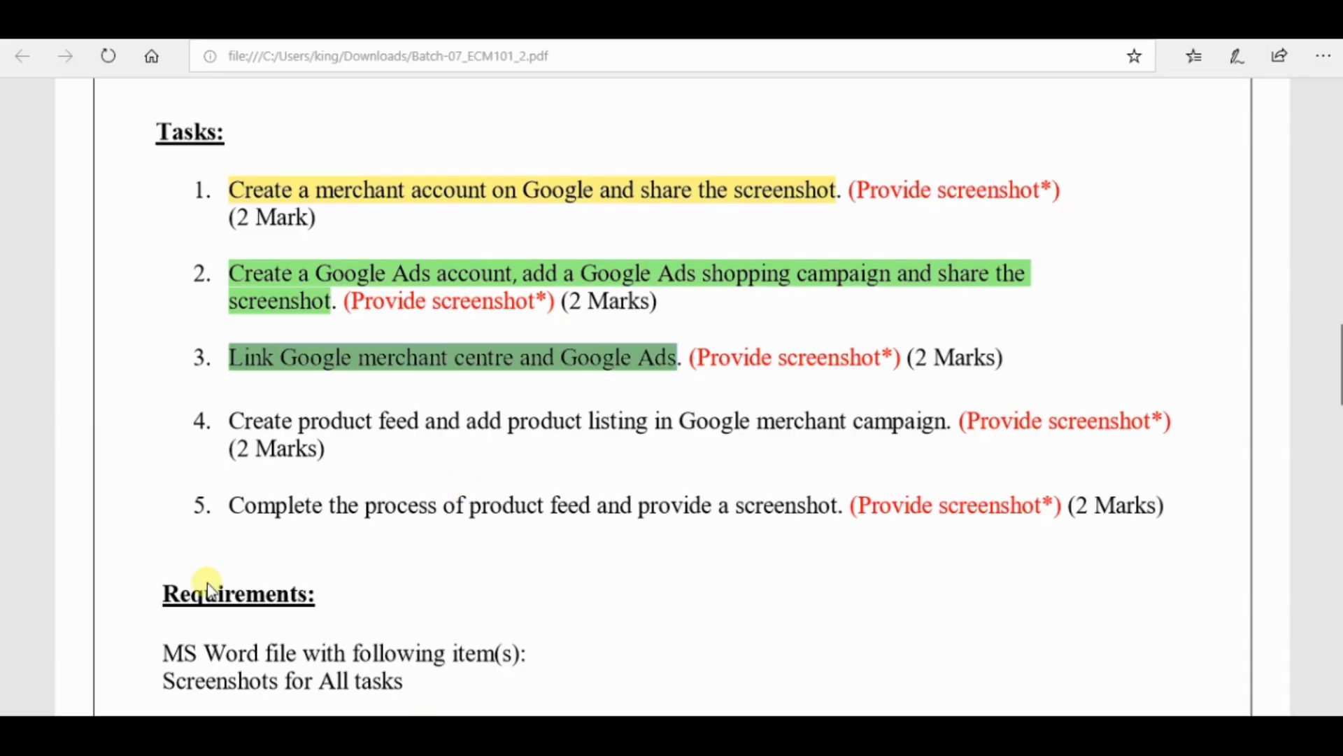
Switch to Google Merchant Center, continue the Shopping ads setup and open its Google Ads account linking page.
left_click(250, 375)
left_click_drag(250, 374, 773, 354)
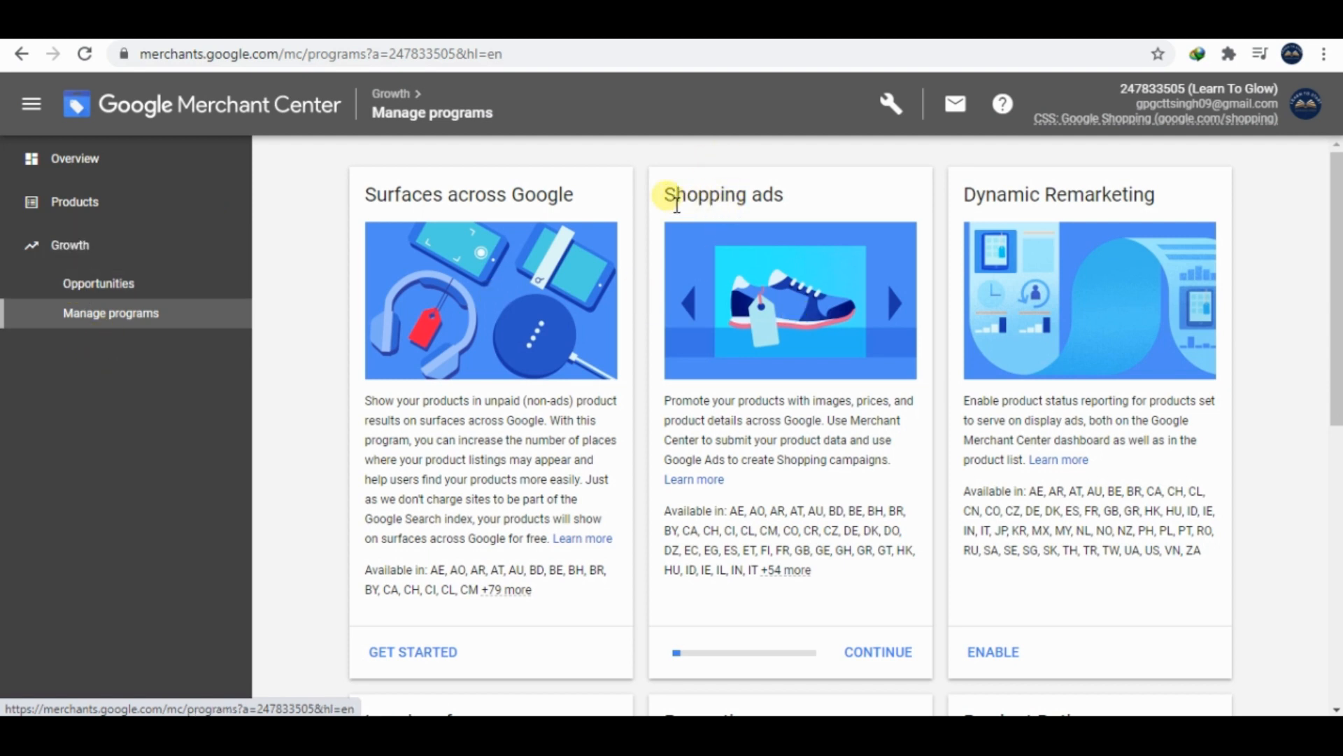
left_click_drag(664, 196, 785, 197)
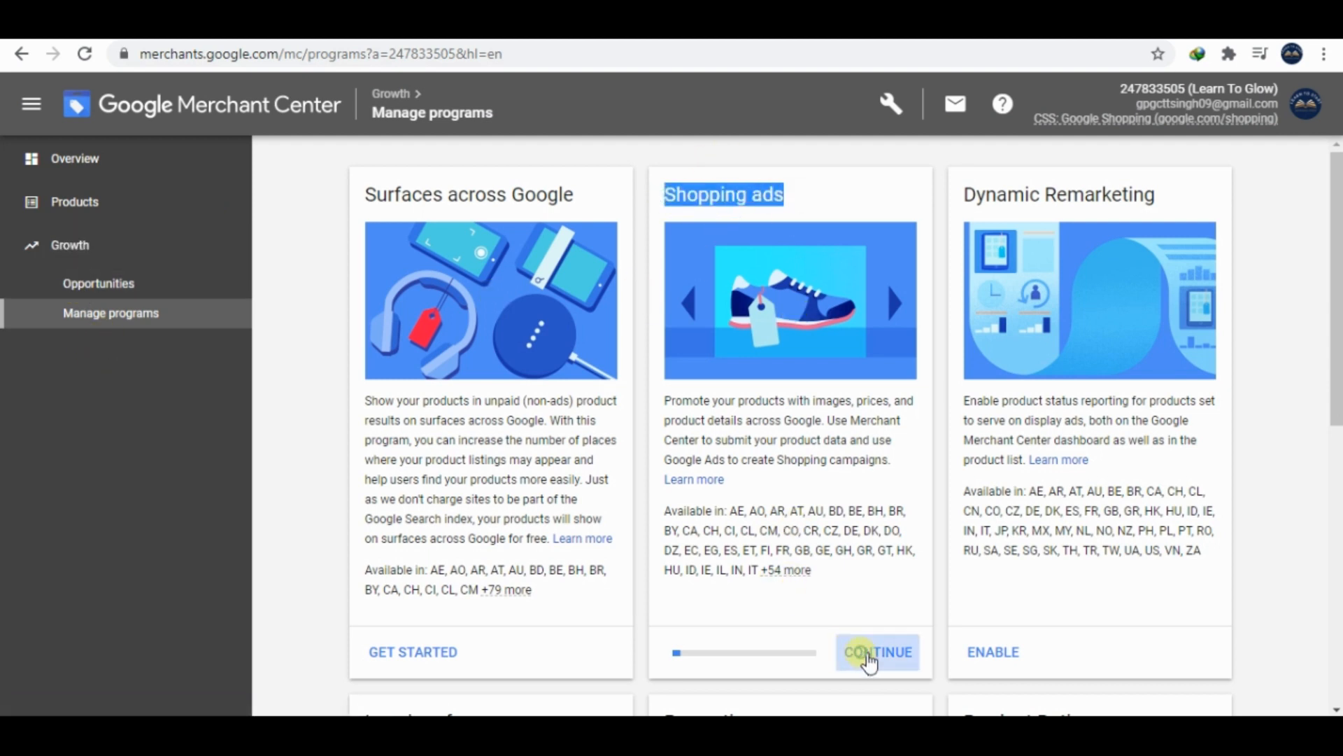
left_click(869, 656)
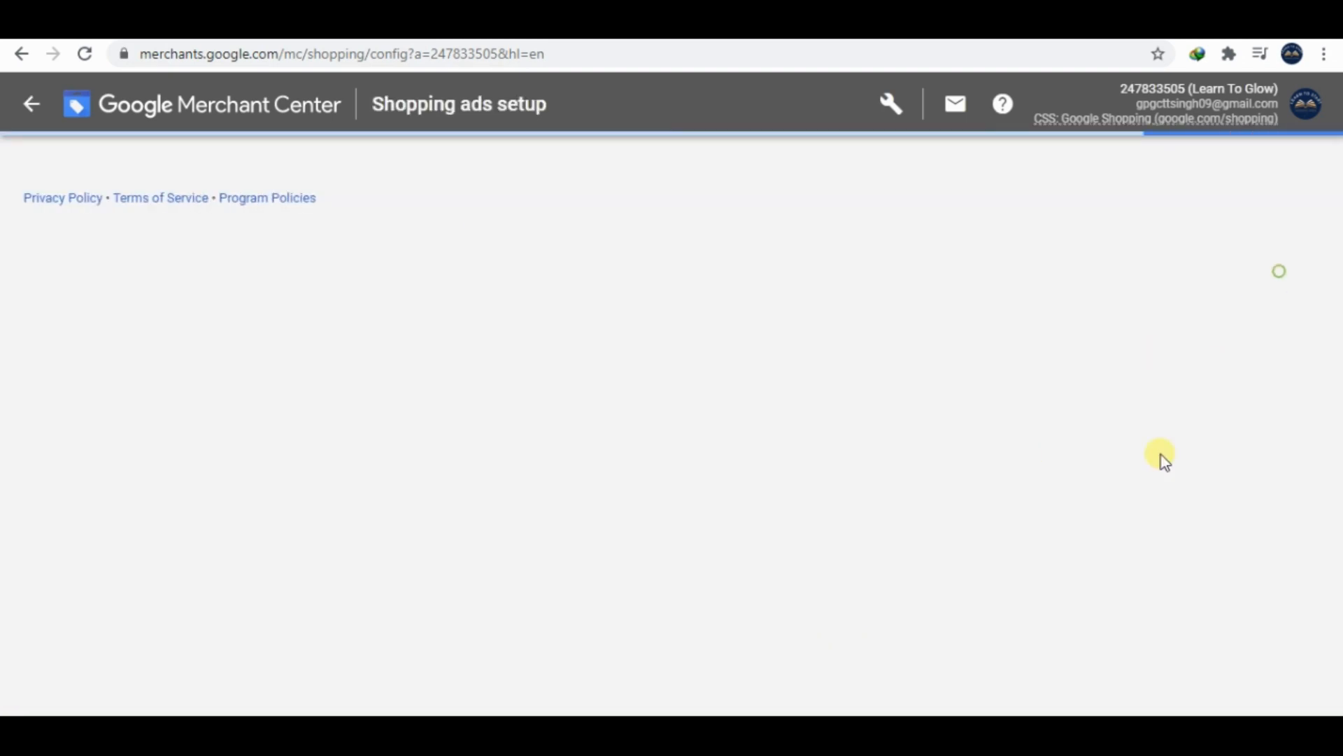
scroll(695, 259, "down", 3)
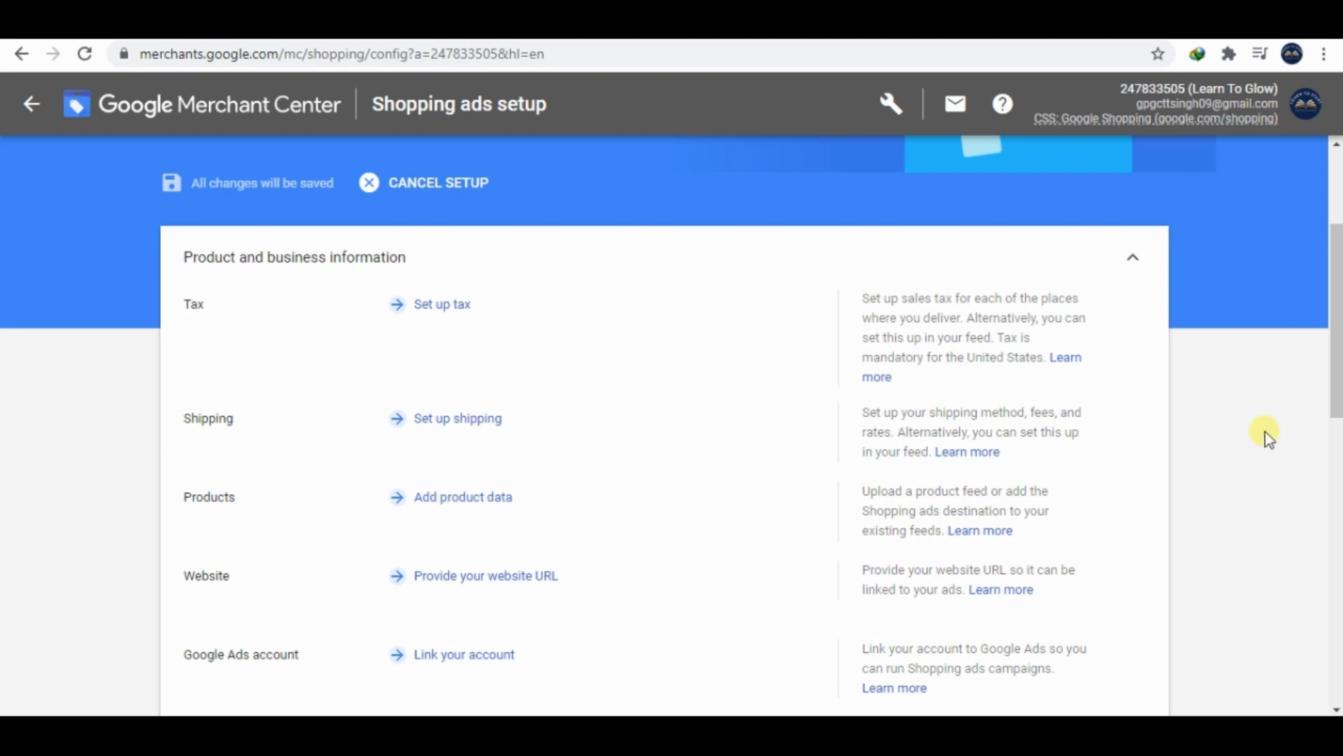
scroll(1269, 439, "down", 5)
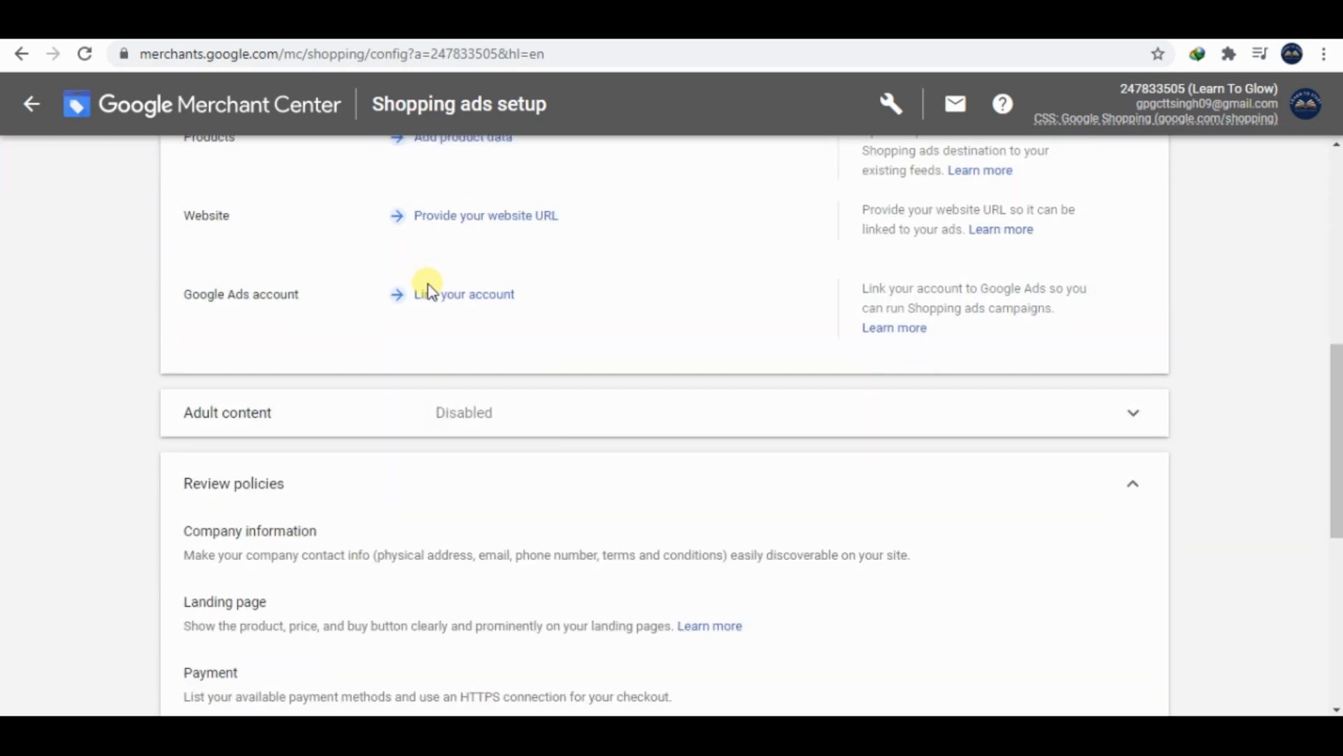
left_click(429, 292)
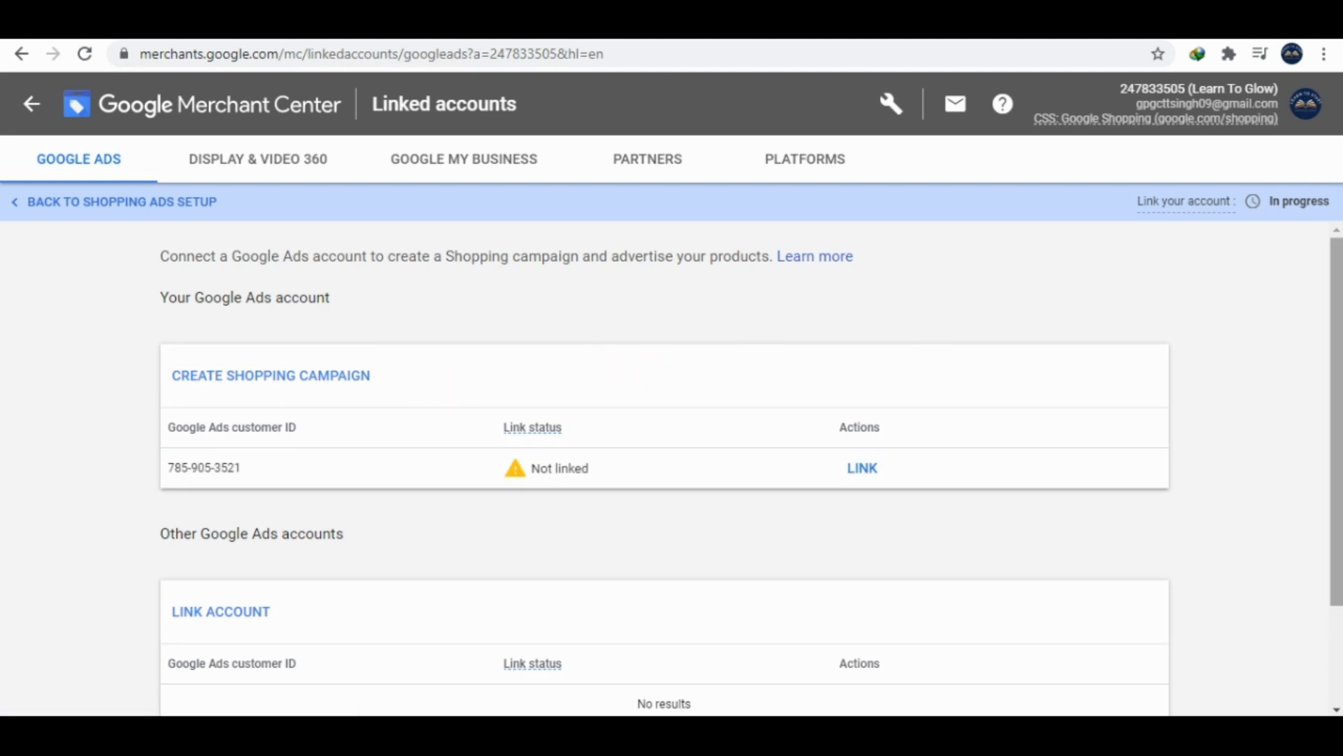
Start a link request for another Google Ads account, ready for its customer ID.
scroll(672, 469, "down", 1)
left_click_drag(1336, 449, 1337, 470)
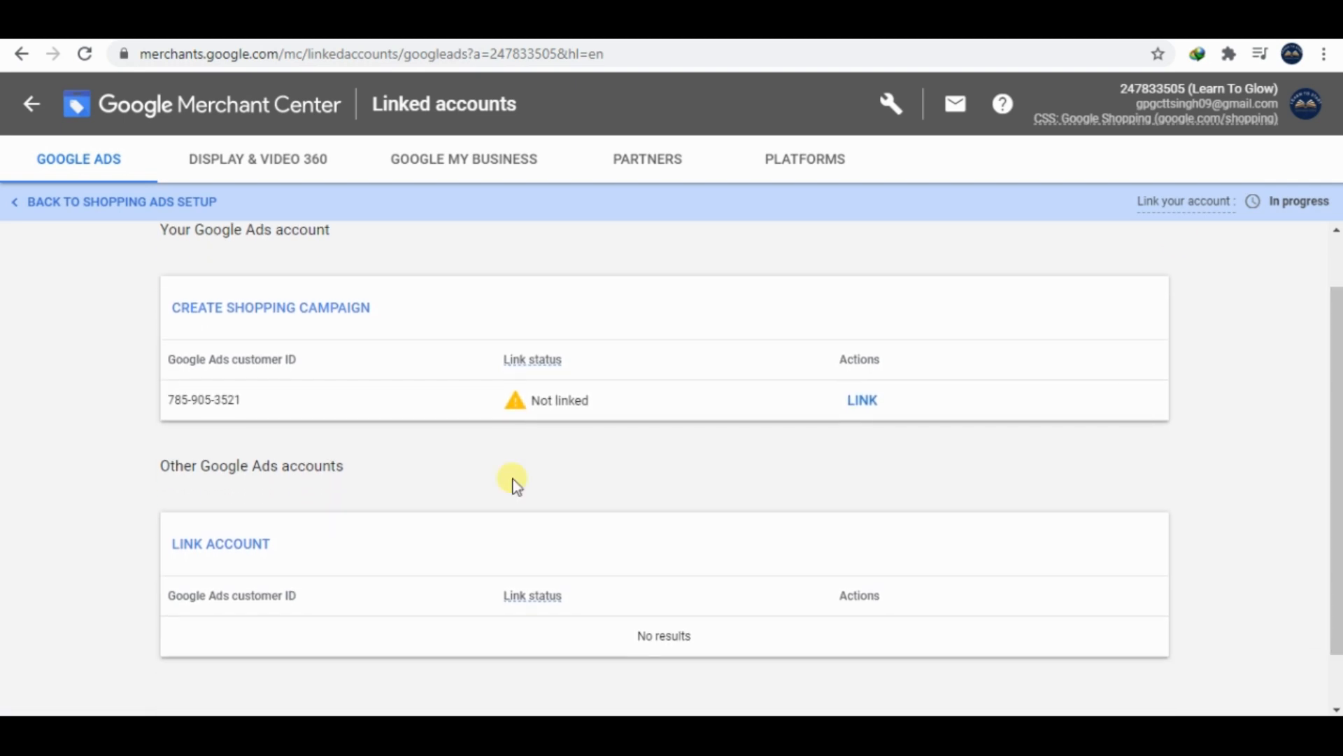
left_click(235, 596)
left_click(256, 550)
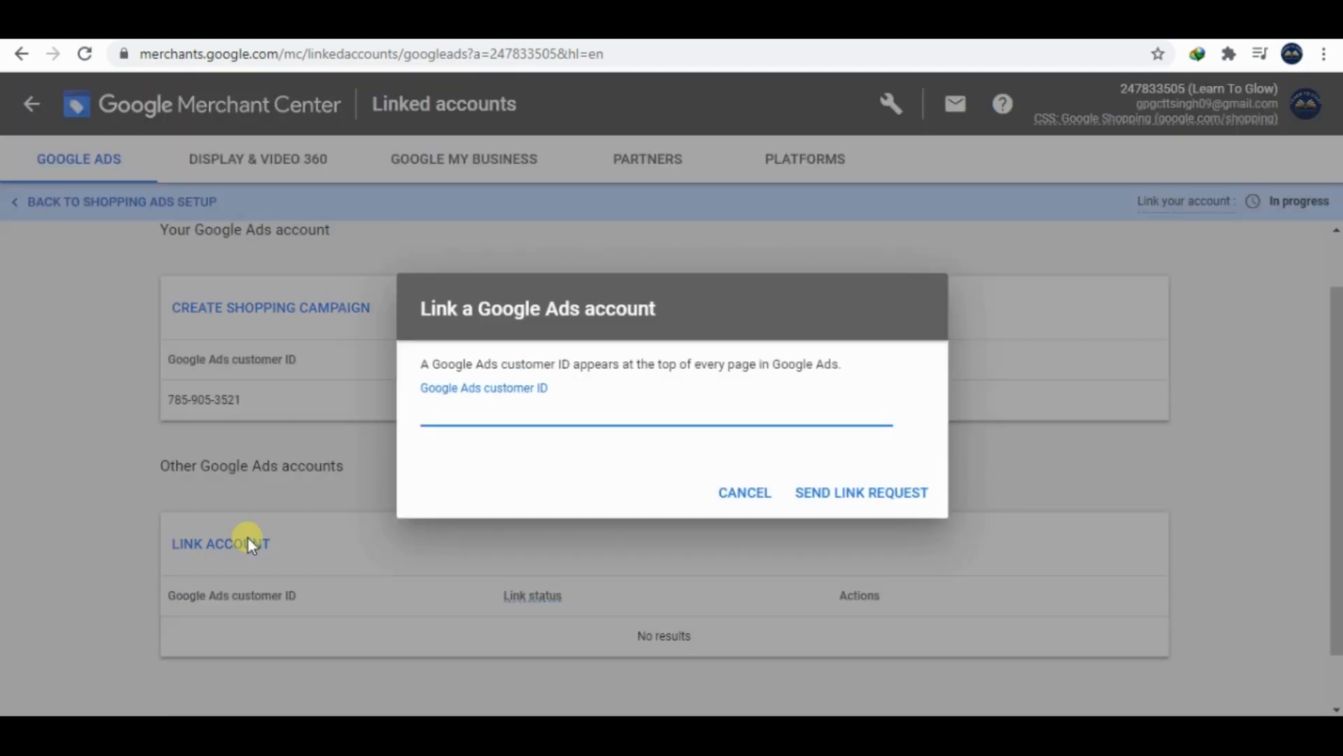
left_click(517, 416)
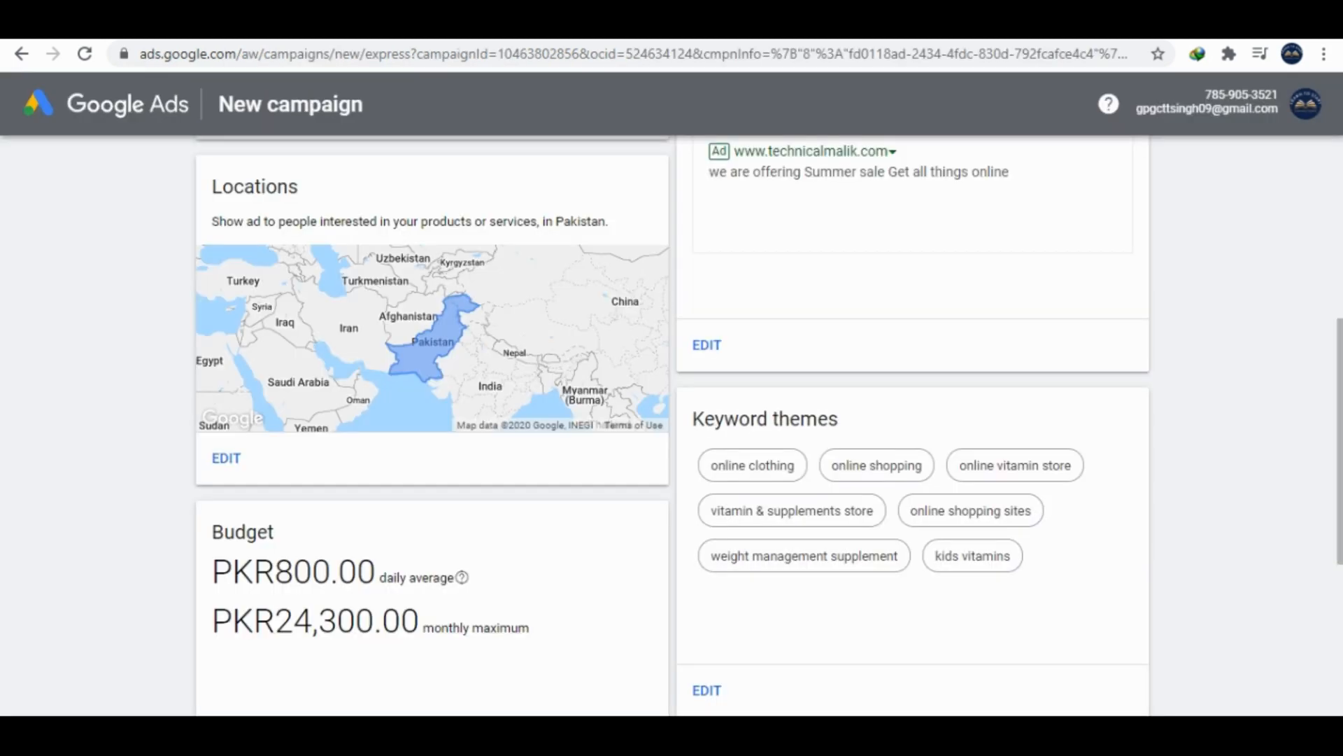
Send a link request using the customer ID copied from Google Ads, and link the account listed under Your Google Ads account.
left_click_drag(1249, 100, 1286, 96)
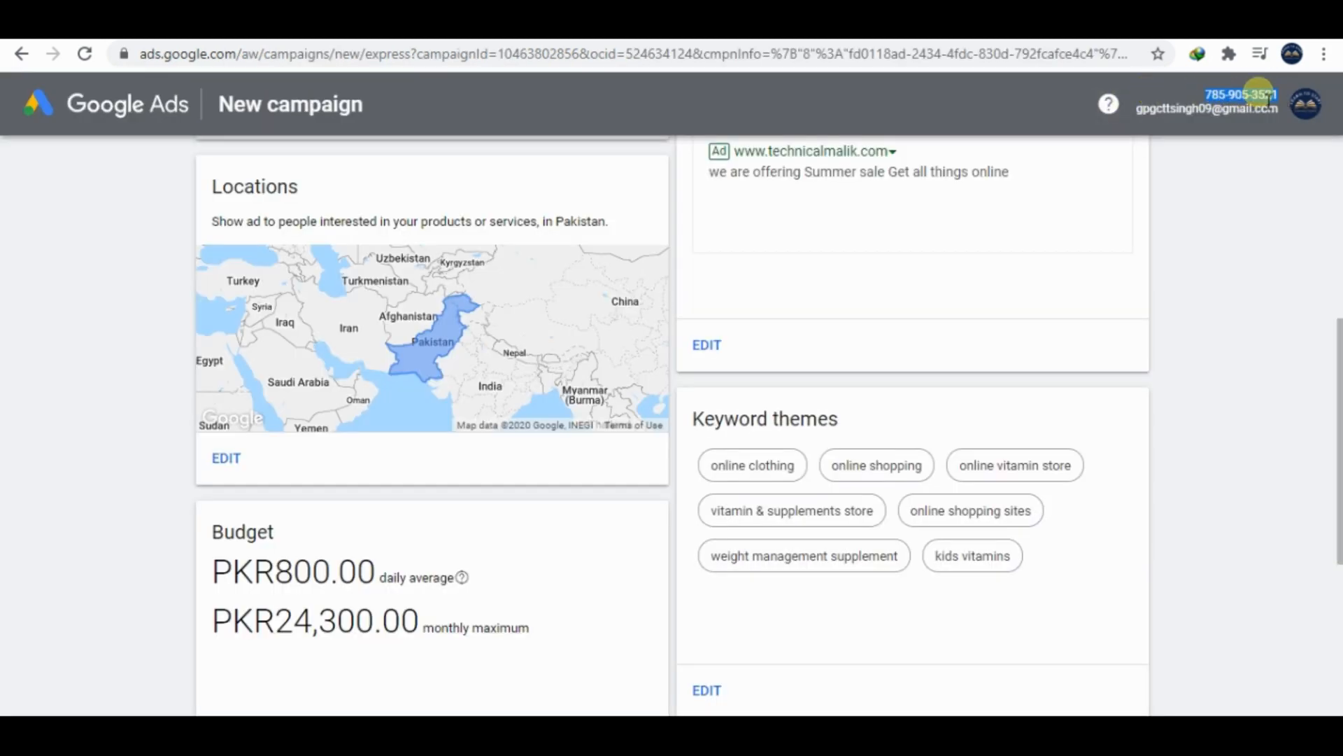
key("ctrl+c")
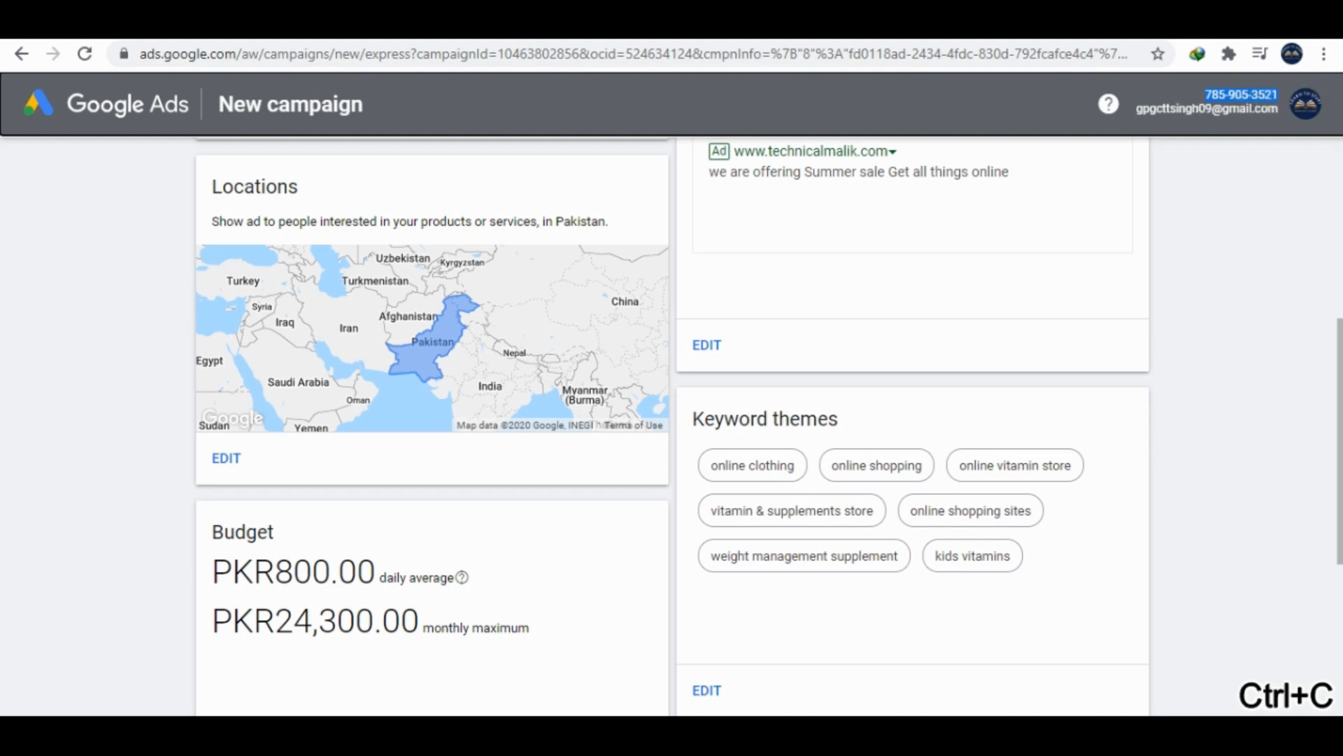
left_click(571, 382)
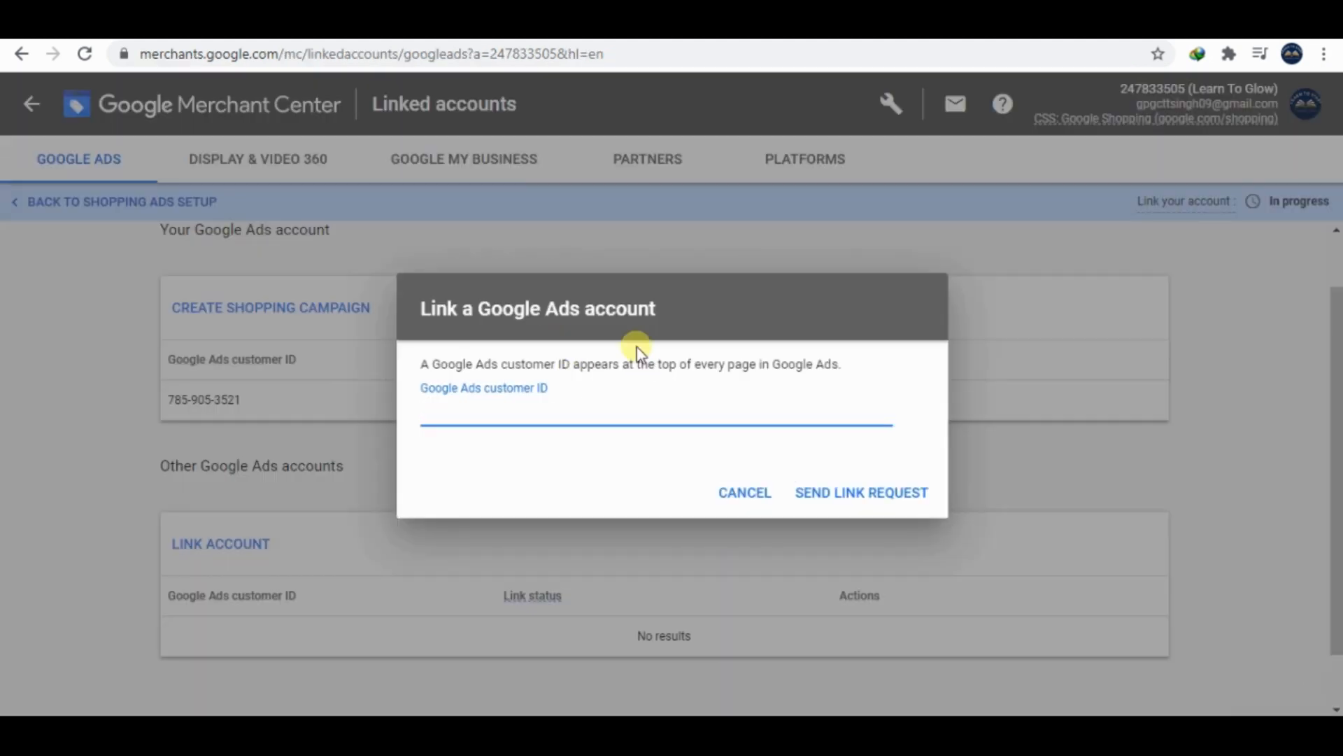
key("ctrl+v")
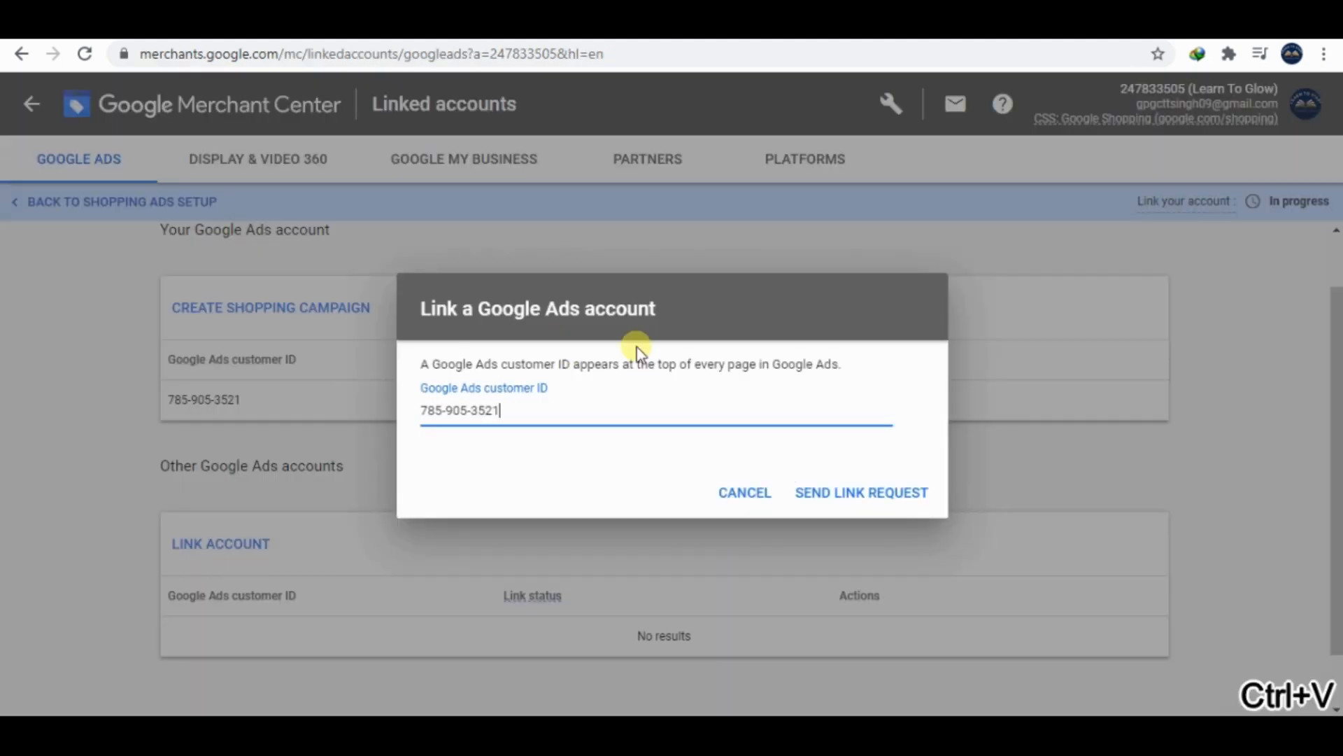
left_click(846, 490)
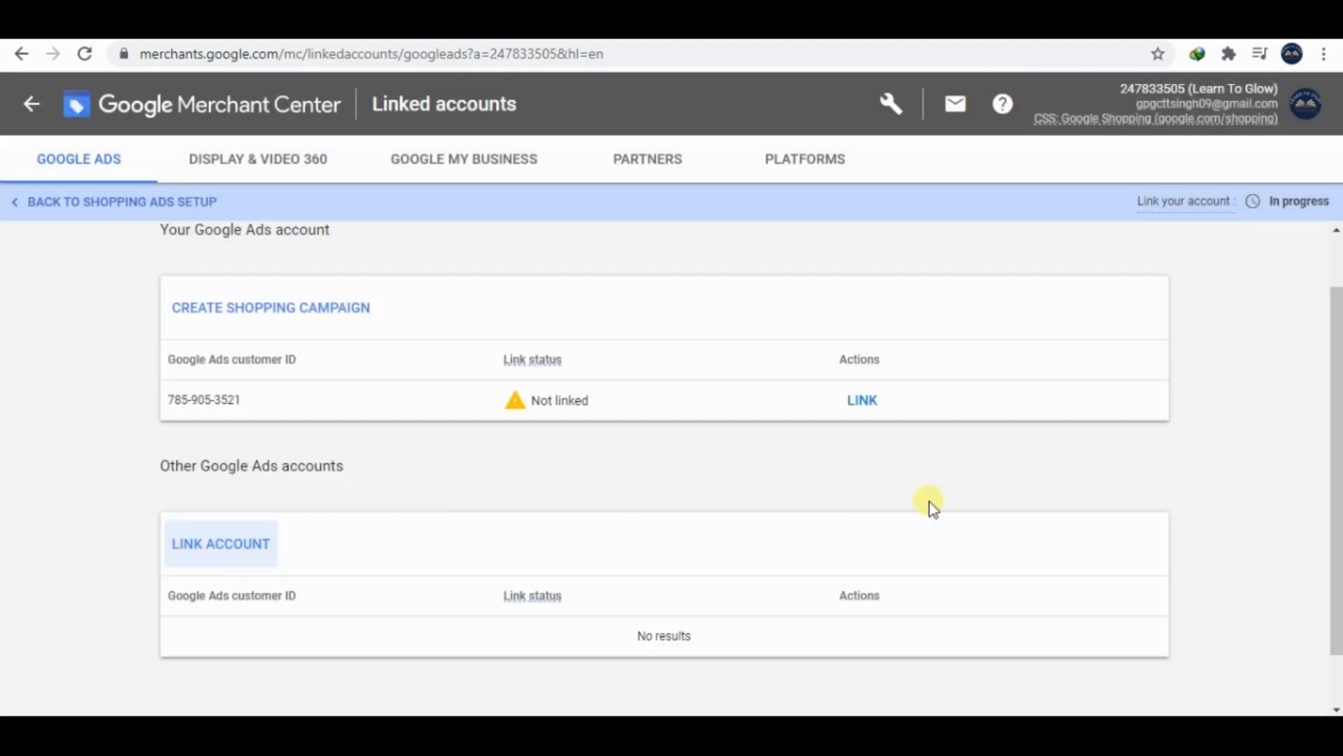
left_click(873, 414)
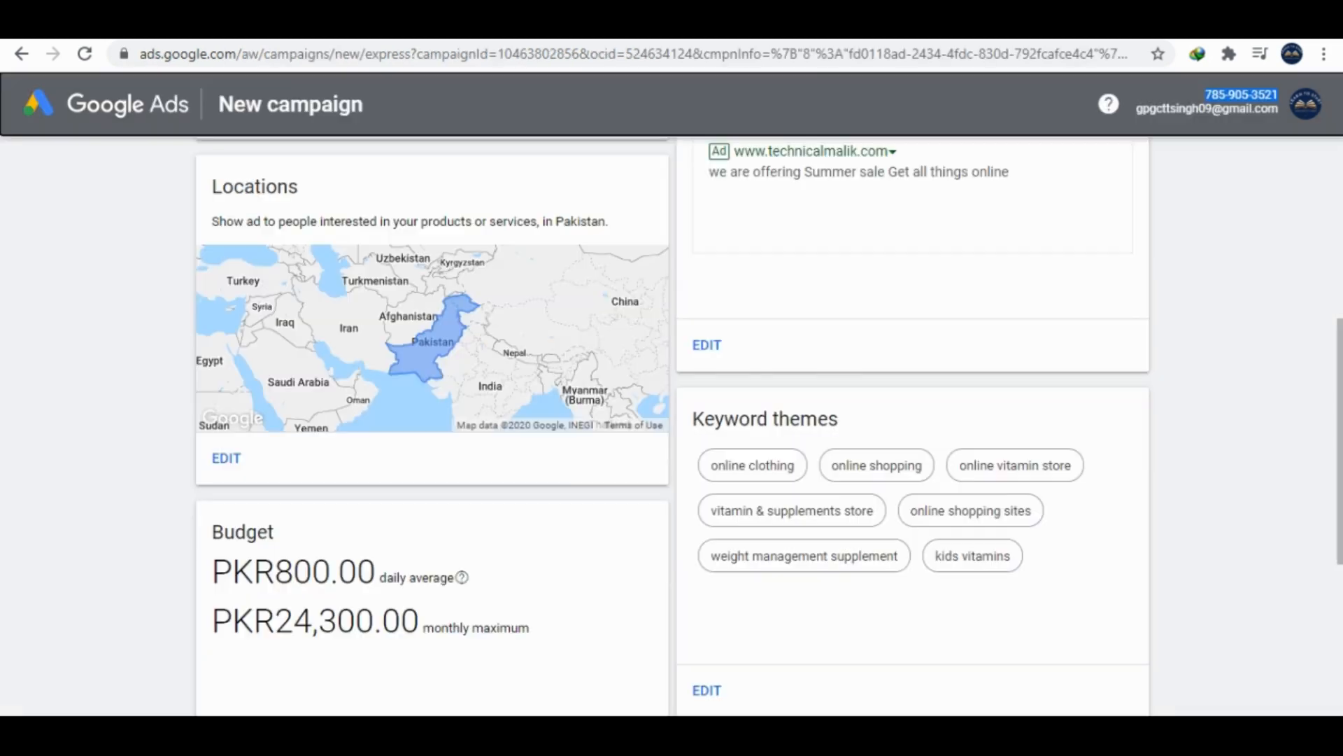
Switch to the exercise PDF and review task 4 on creating the product feed and adding a product listing.
scroll(1319, 345, "up", 5)
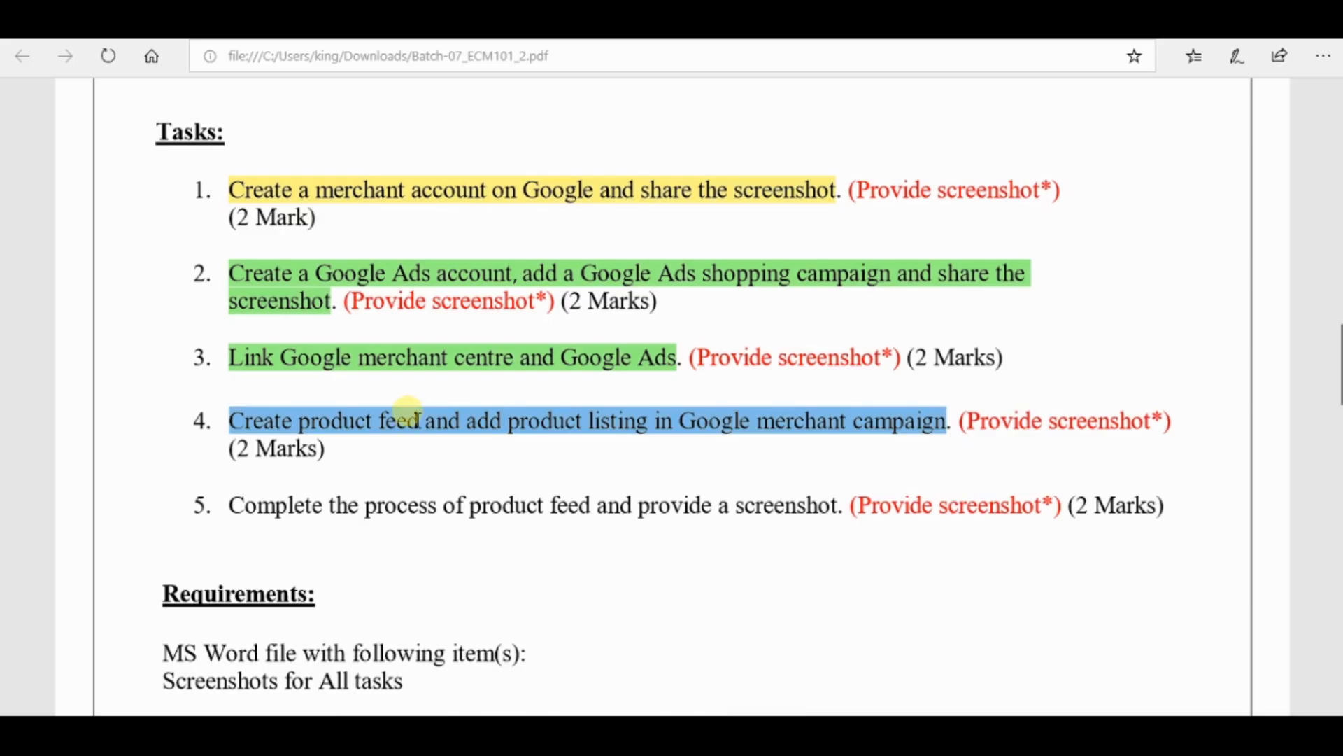
left_click_drag(242, 420, 1032, 426)
left_click(1028, 423)
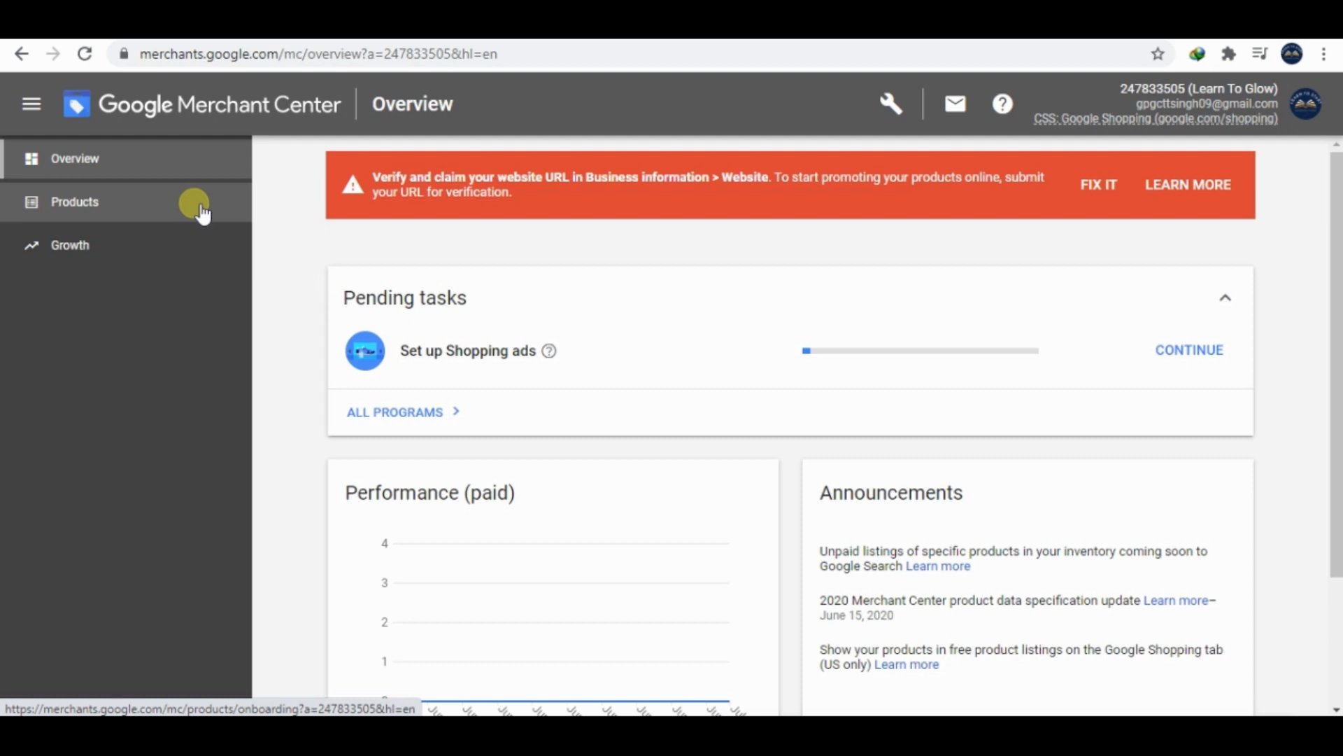
Start adding an individual product from the Products page in Google Merchant Center.
left_click(67, 208)
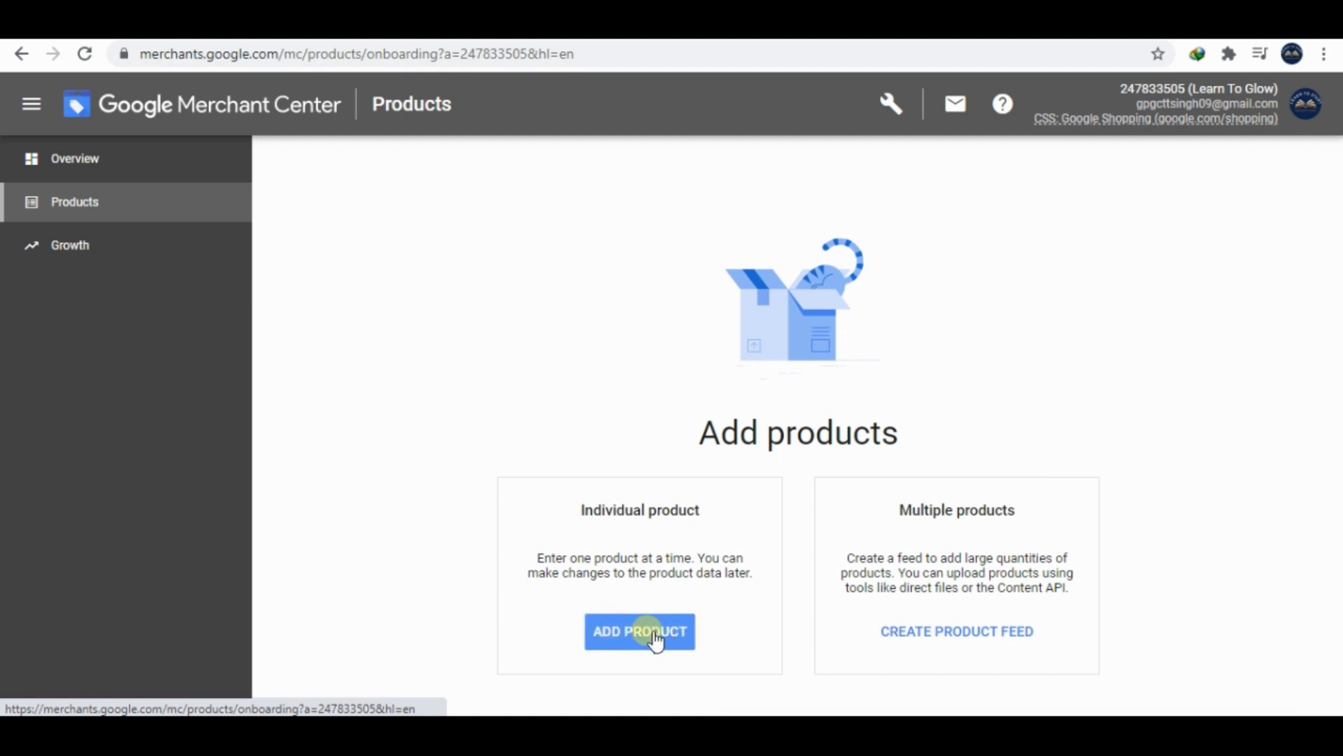
left_click(626, 636)
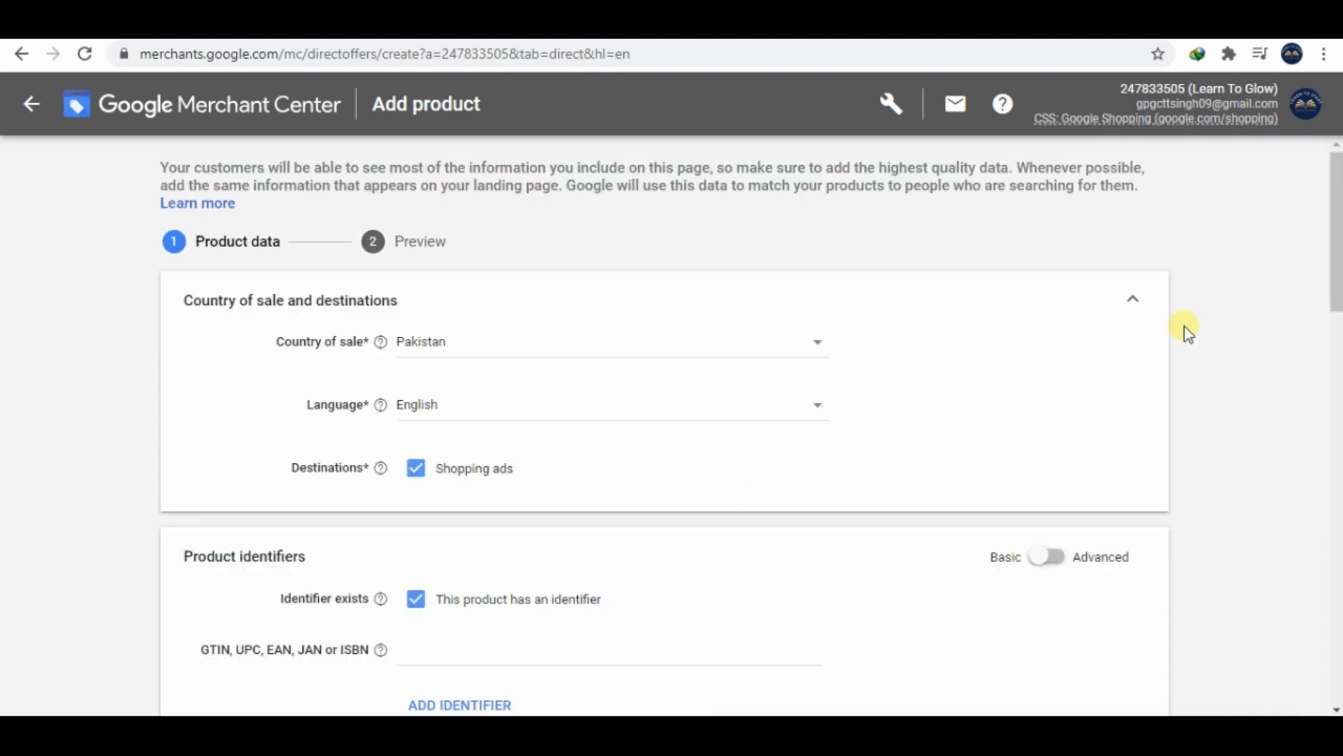
scroll(1320, 285, "down", 1)
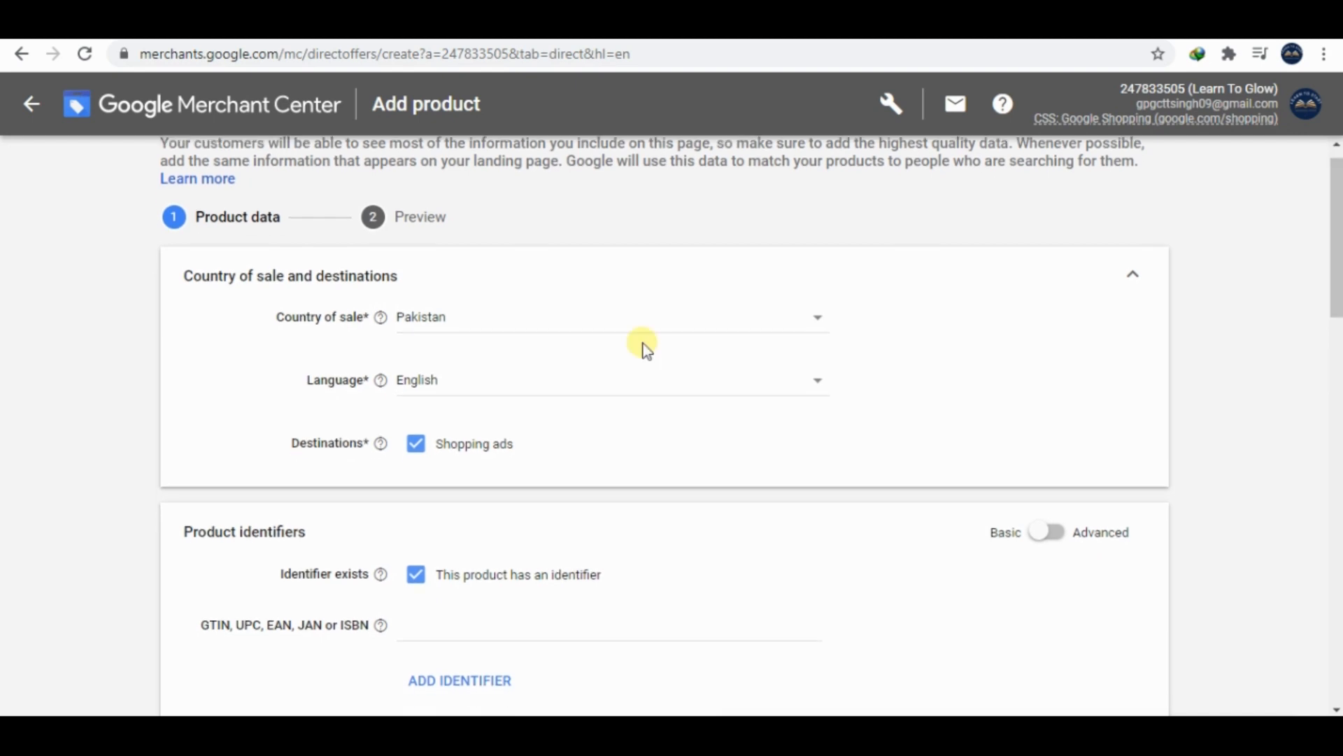
left_click_drag(1336, 283, 1335, 361)
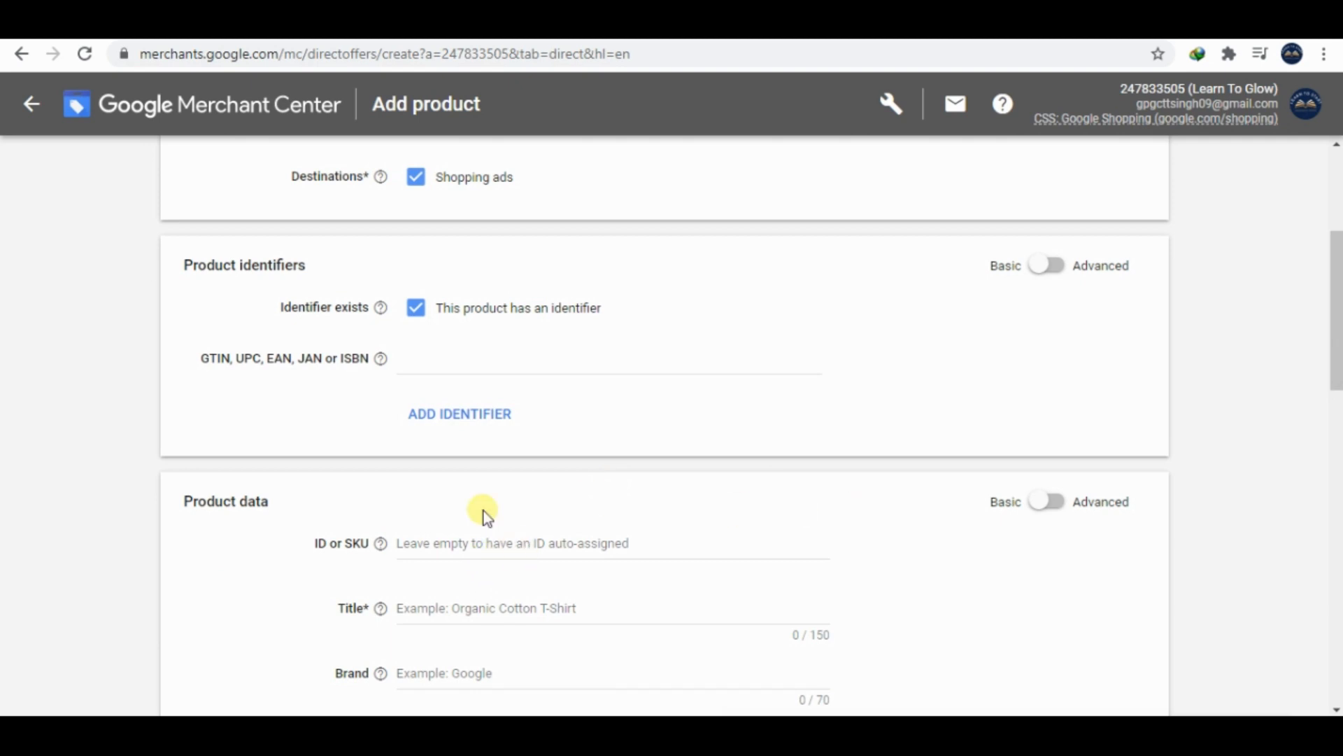
Set the product title to "Birthday Card" in the product data.
left_click(510, 615)
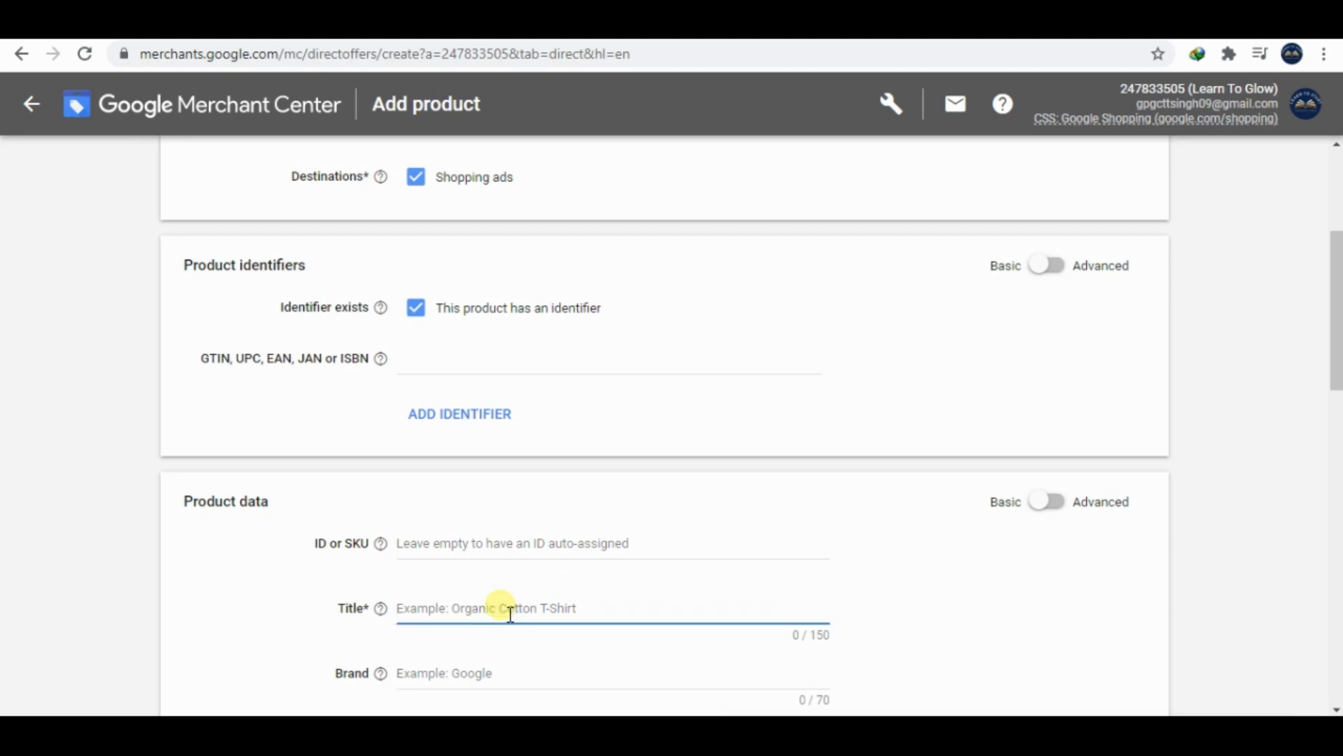
type("B")
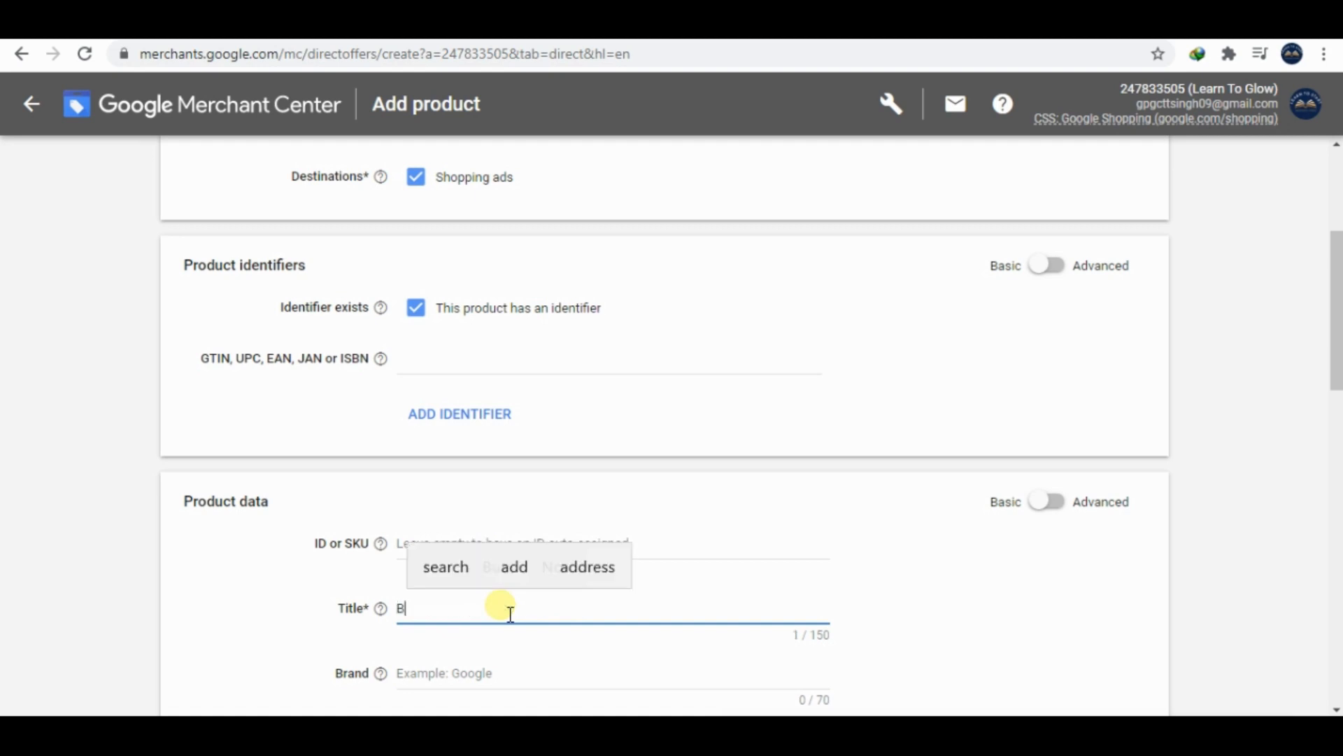
type("irthday Card")
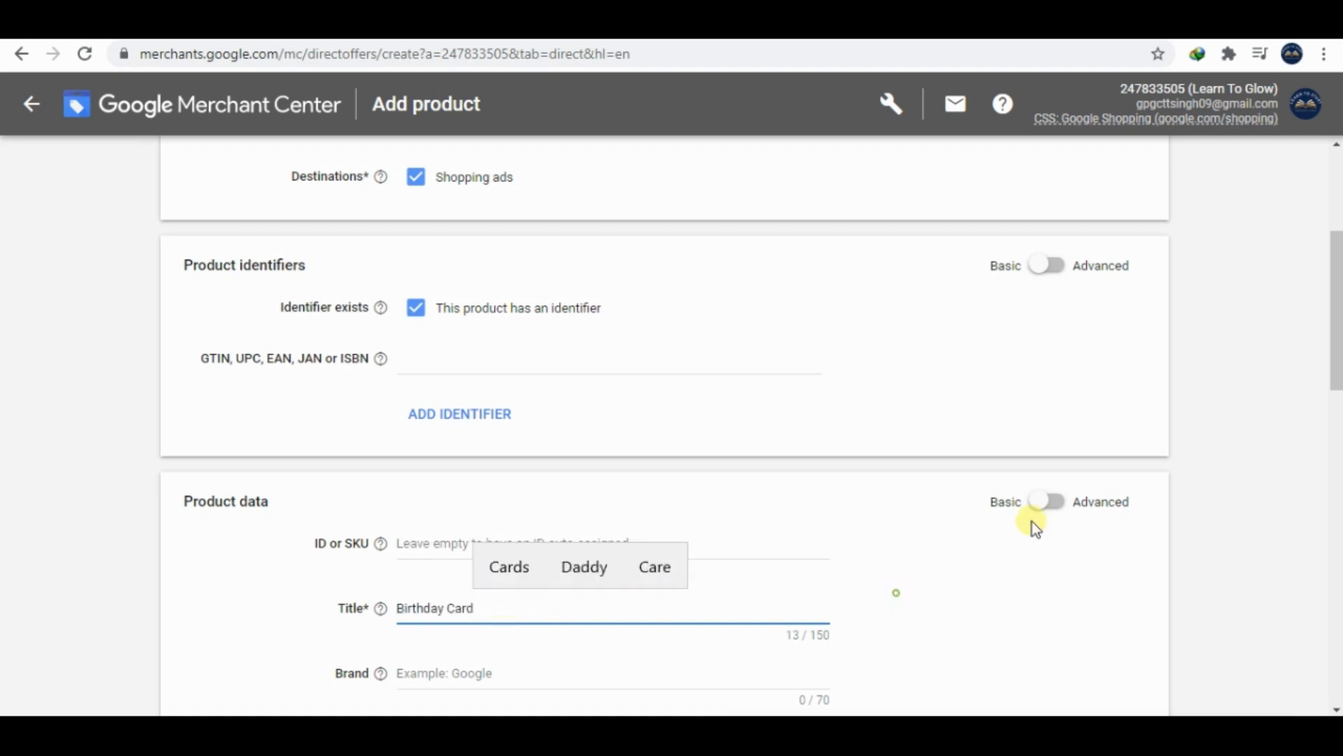
left_click_drag(896, 593, 1251, 451)
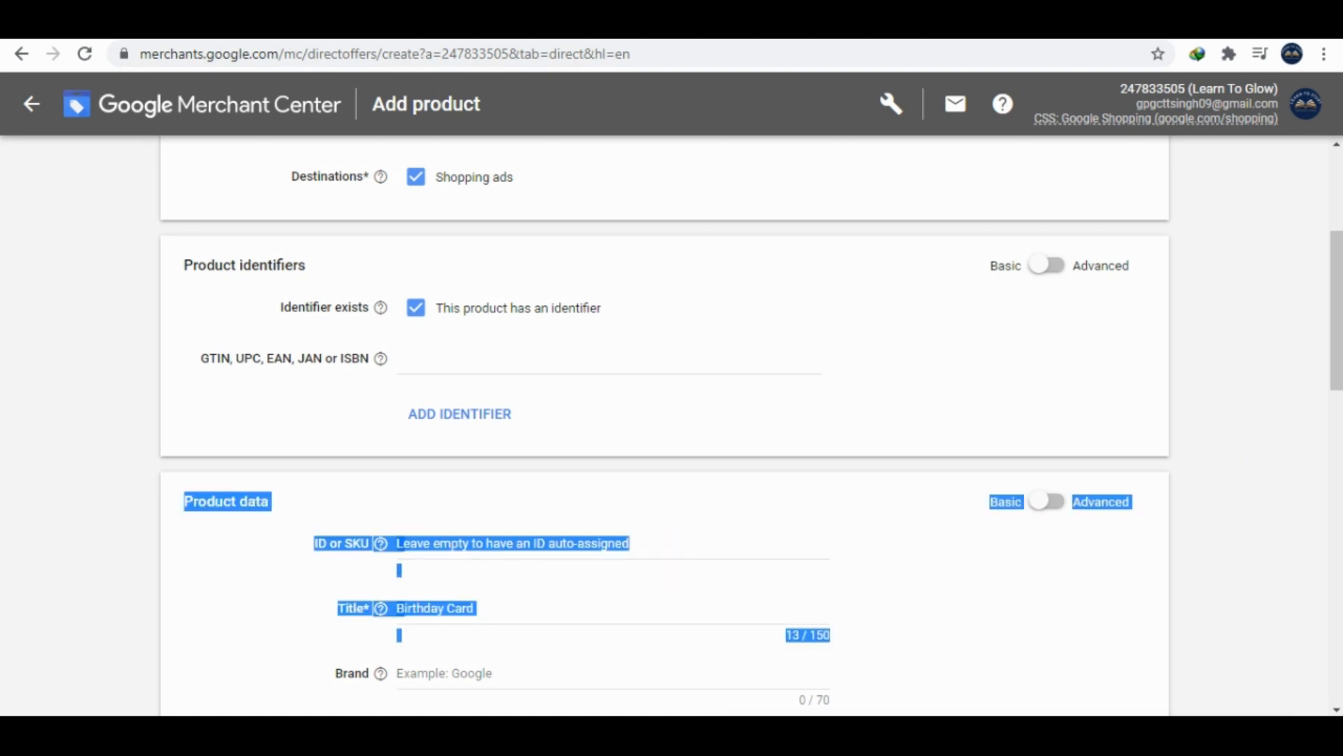
scroll(1250, 462, "down", 2)
left_click(1245, 508)
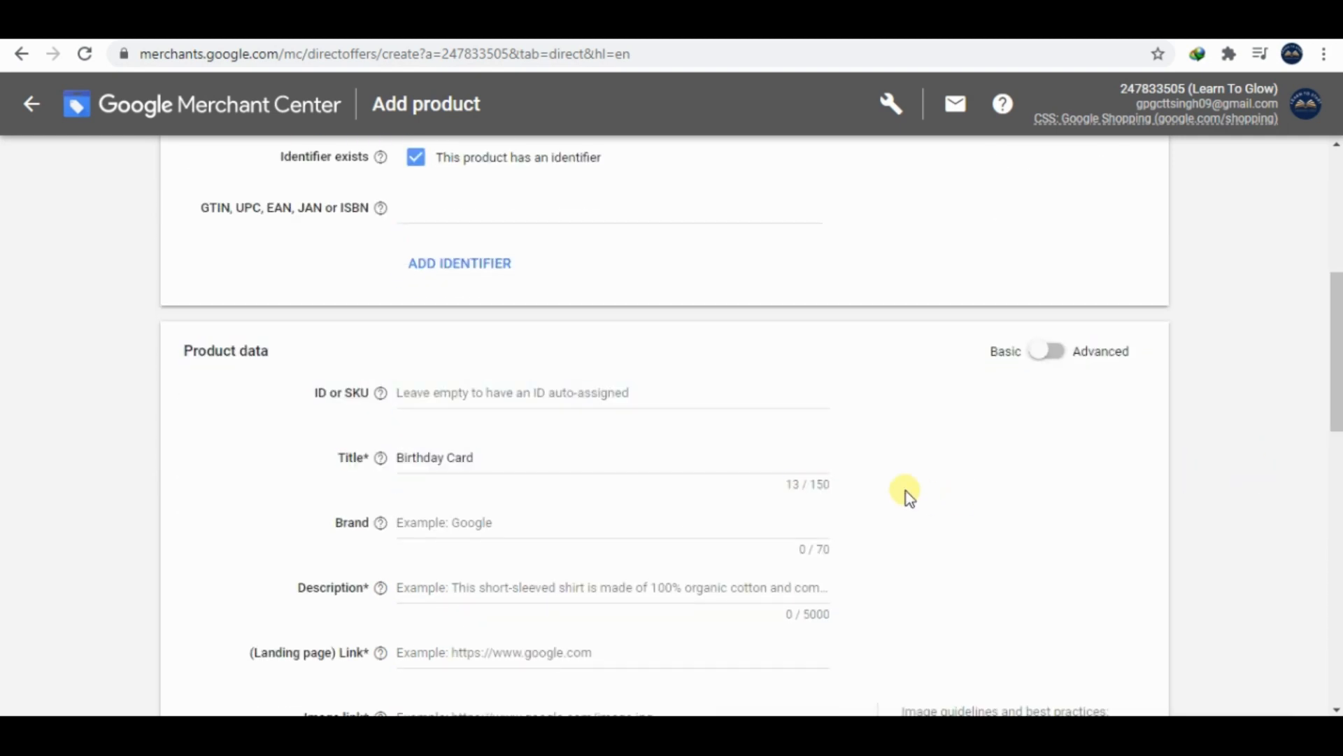
Enter "Learntoglow" as the product's brand.
left_click(442, 526)
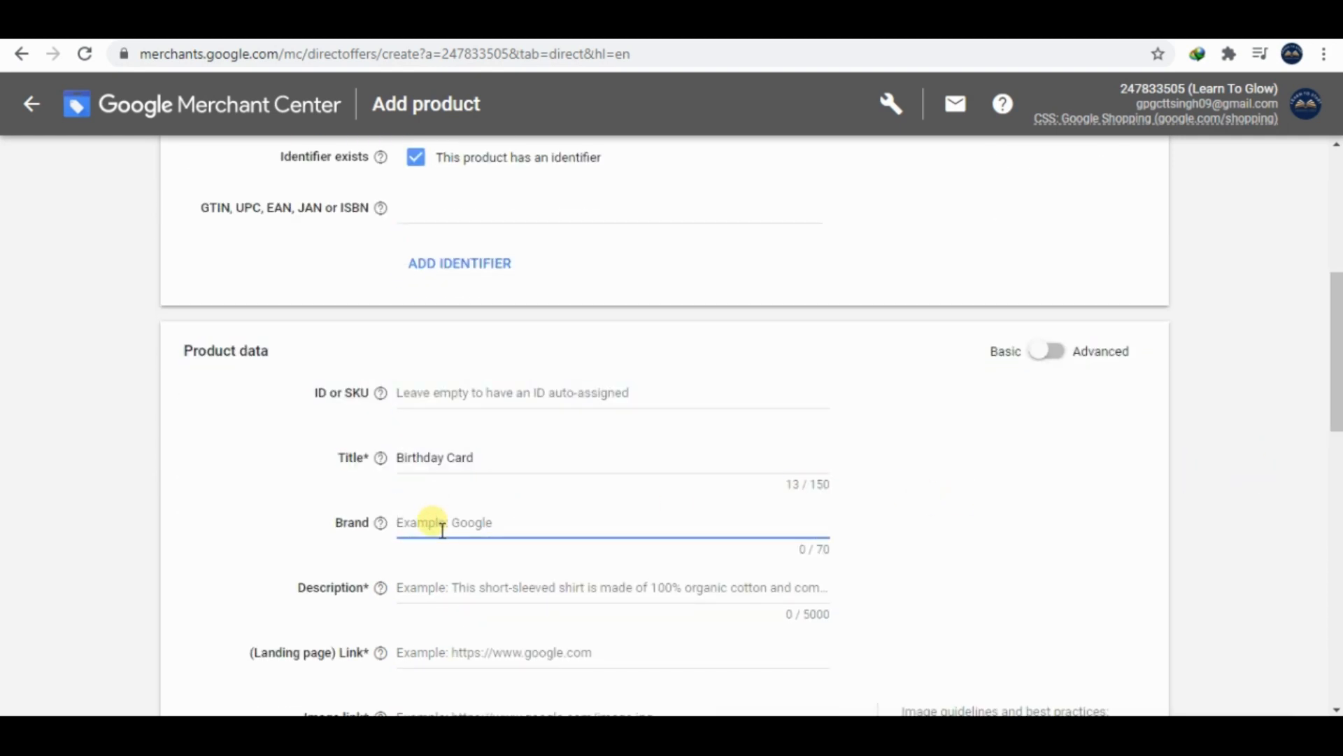
type("Learnt glow")
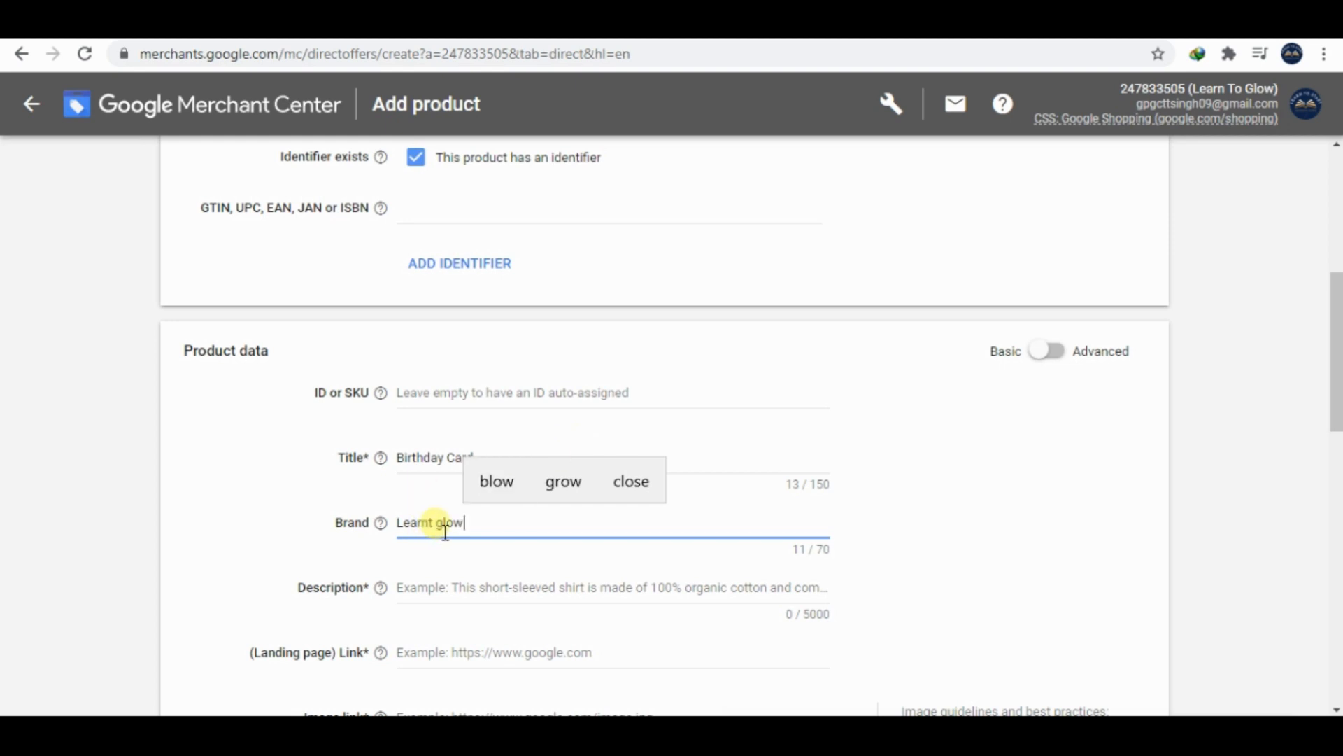
key("BackSpace")
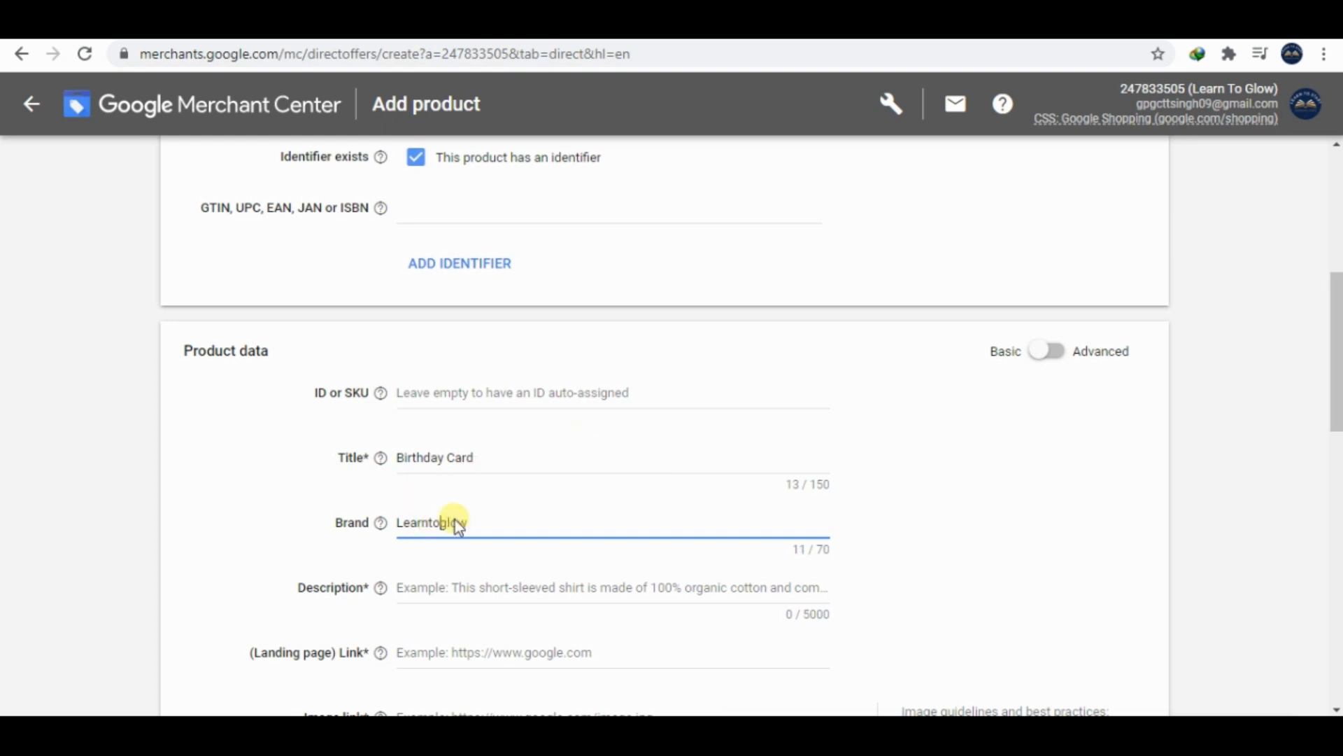
scroll(671, 406, "down", 2)
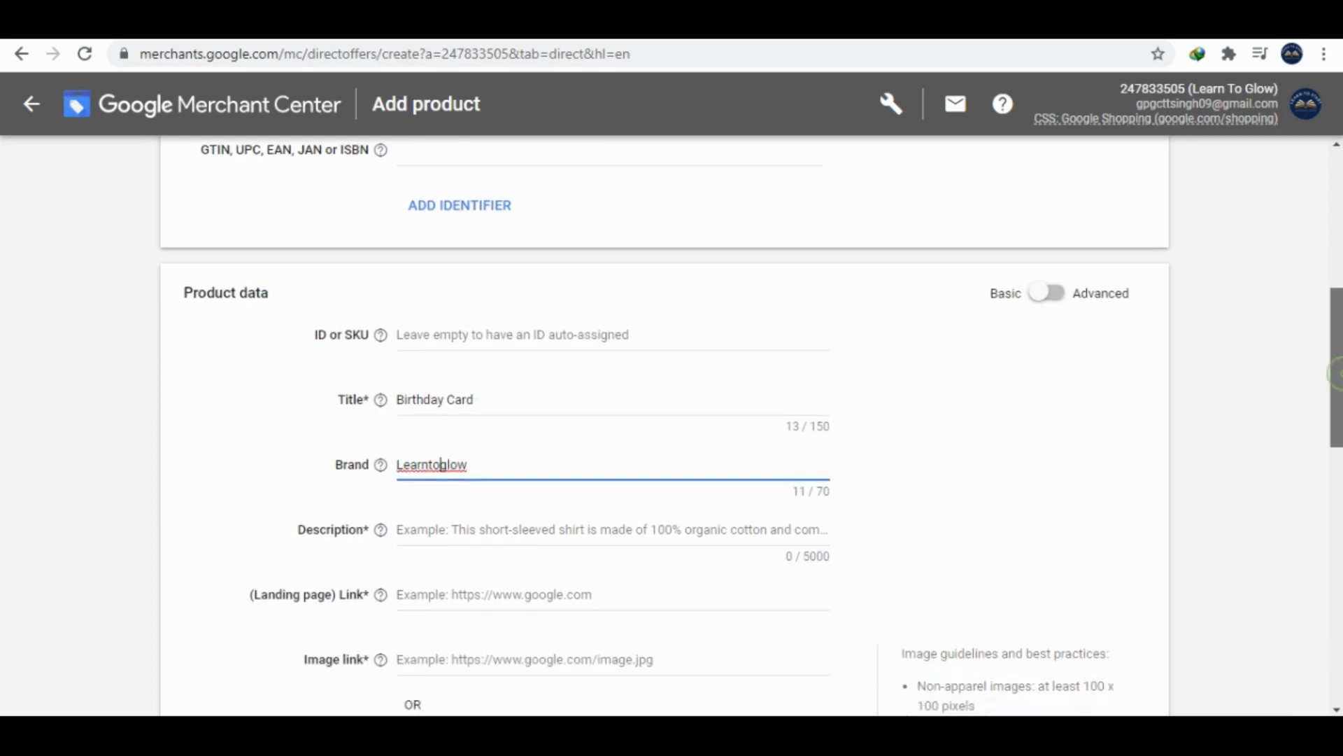
Enter the product description "we offer it on 50% off".
left_click(635, 475)
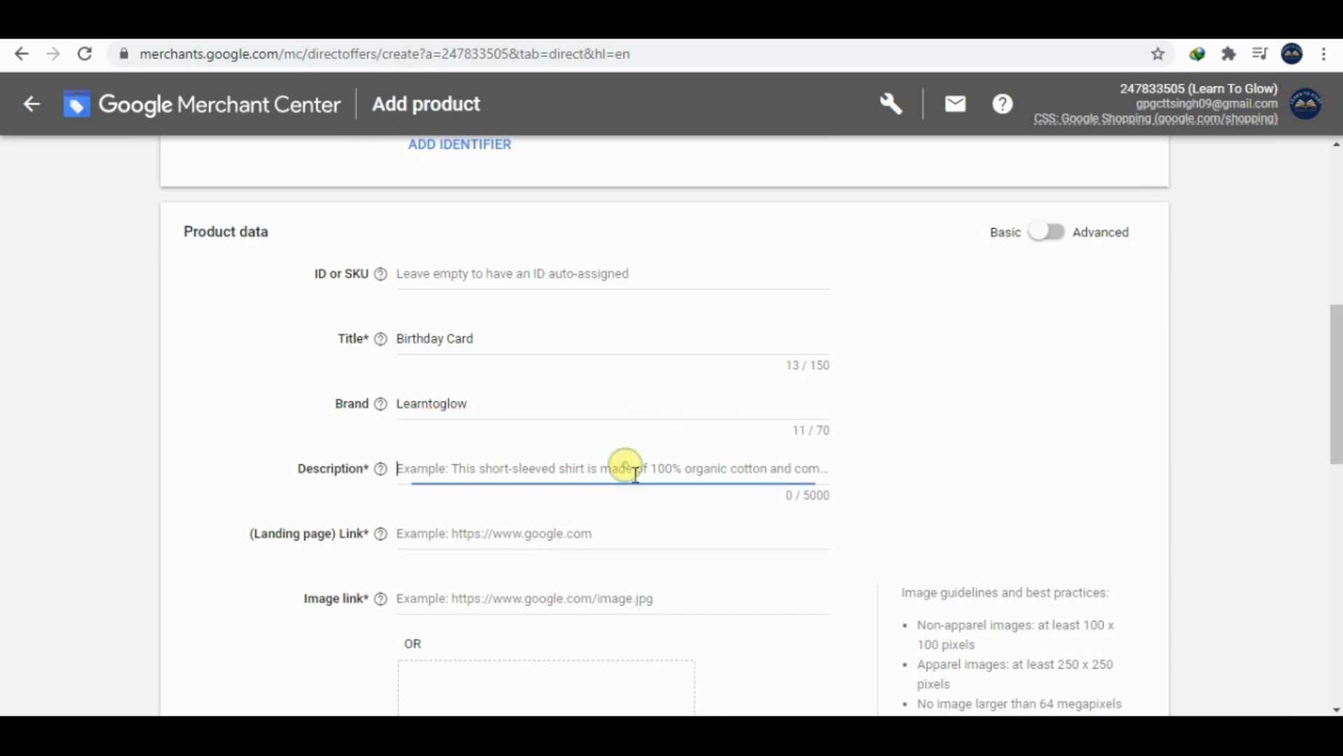
type("we offer it on 50%")
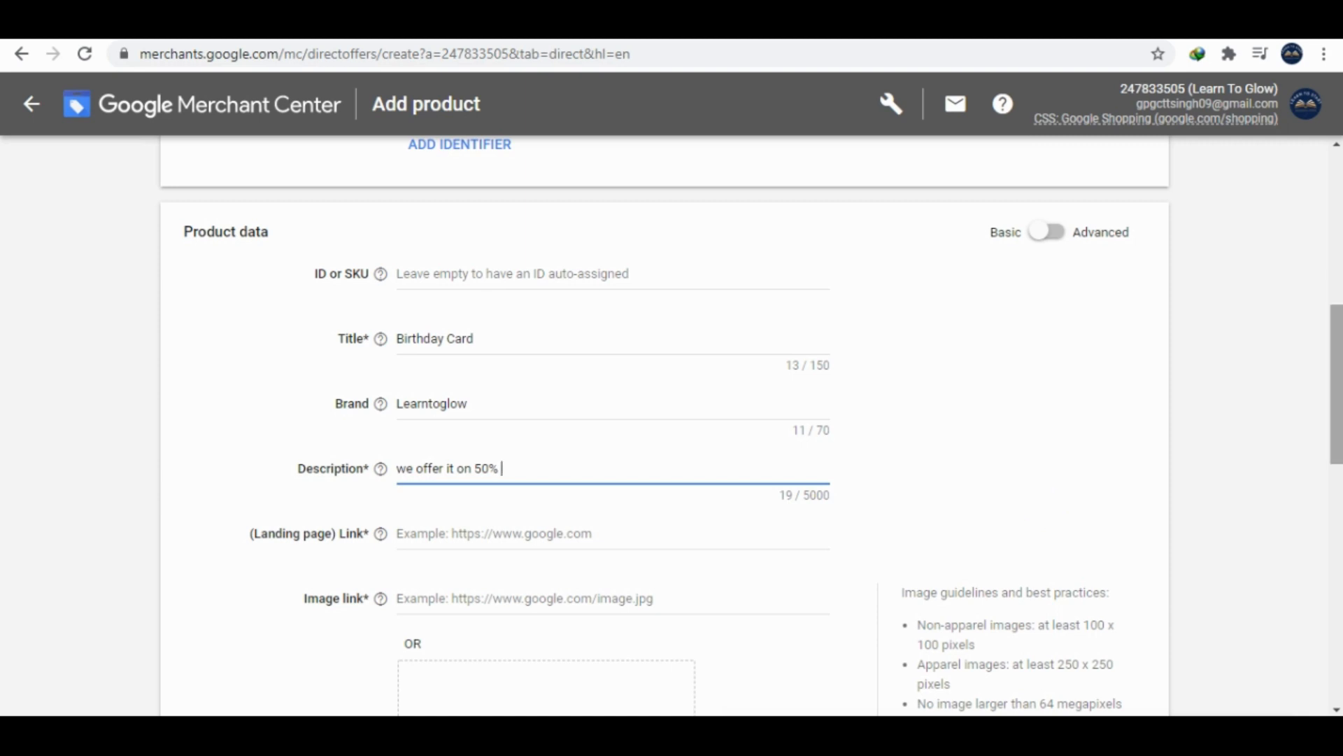
left_click_drag(1336, 385, 1336, 390)
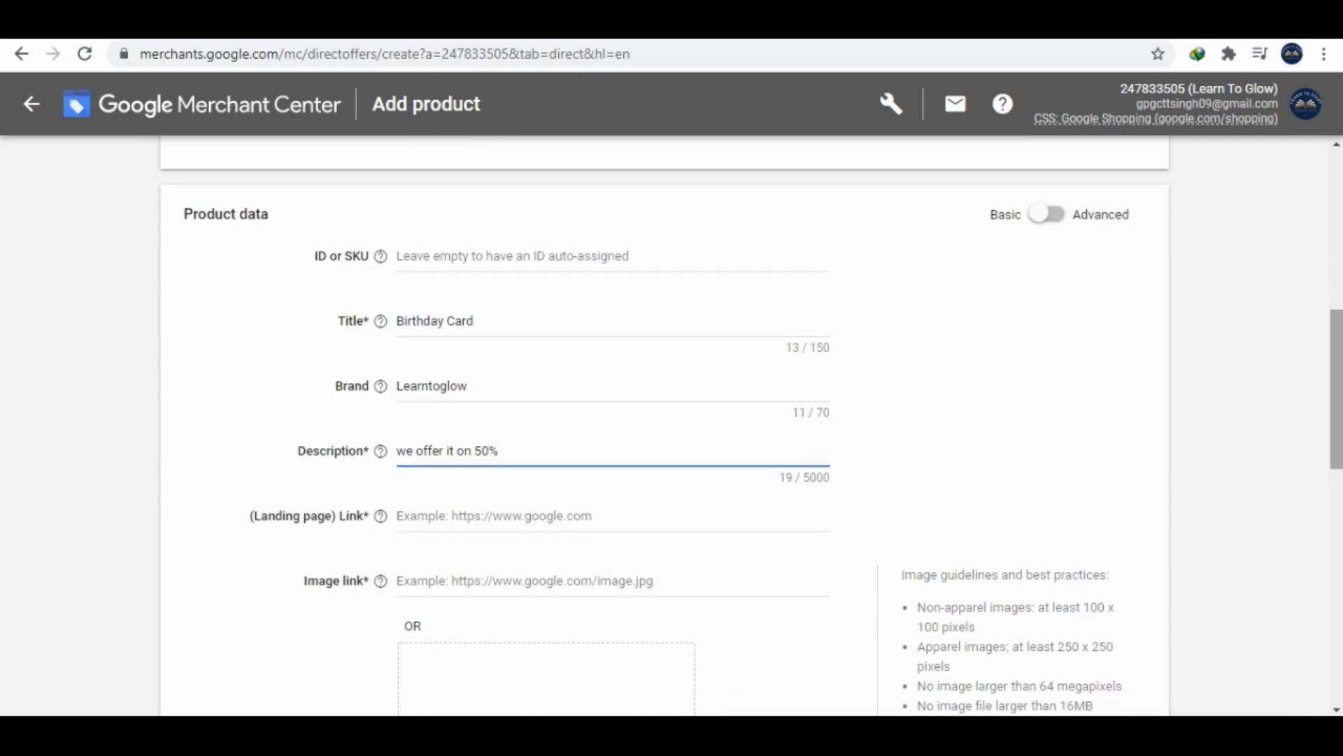
type("off")
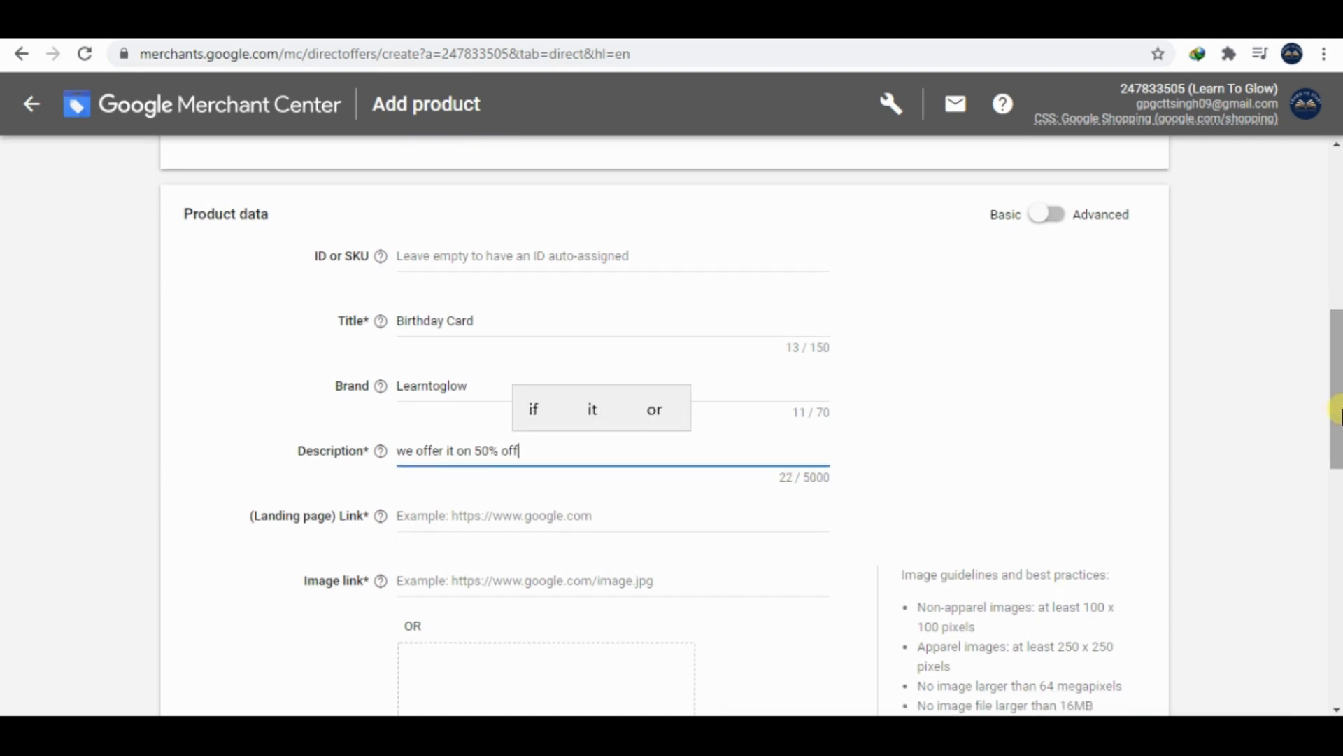
scroll(1190, 427, "down", 1)
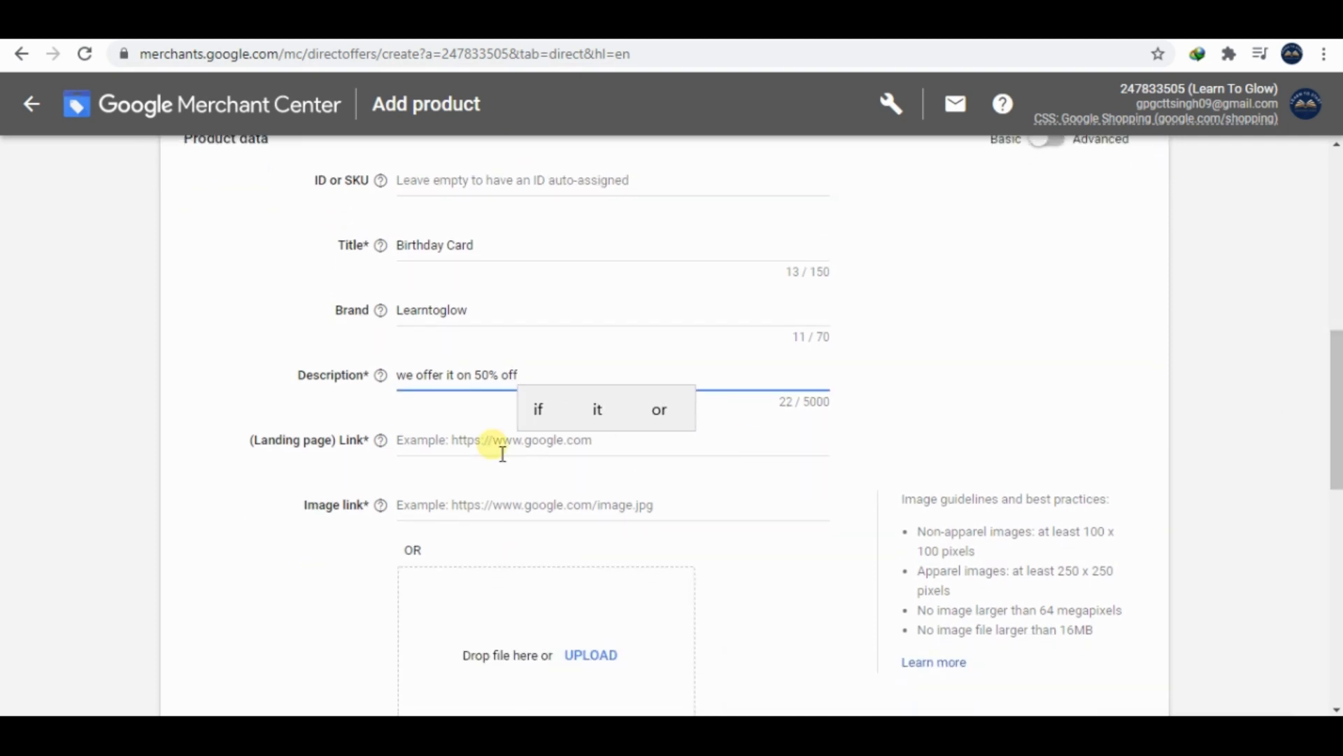
left_click(444, 439)
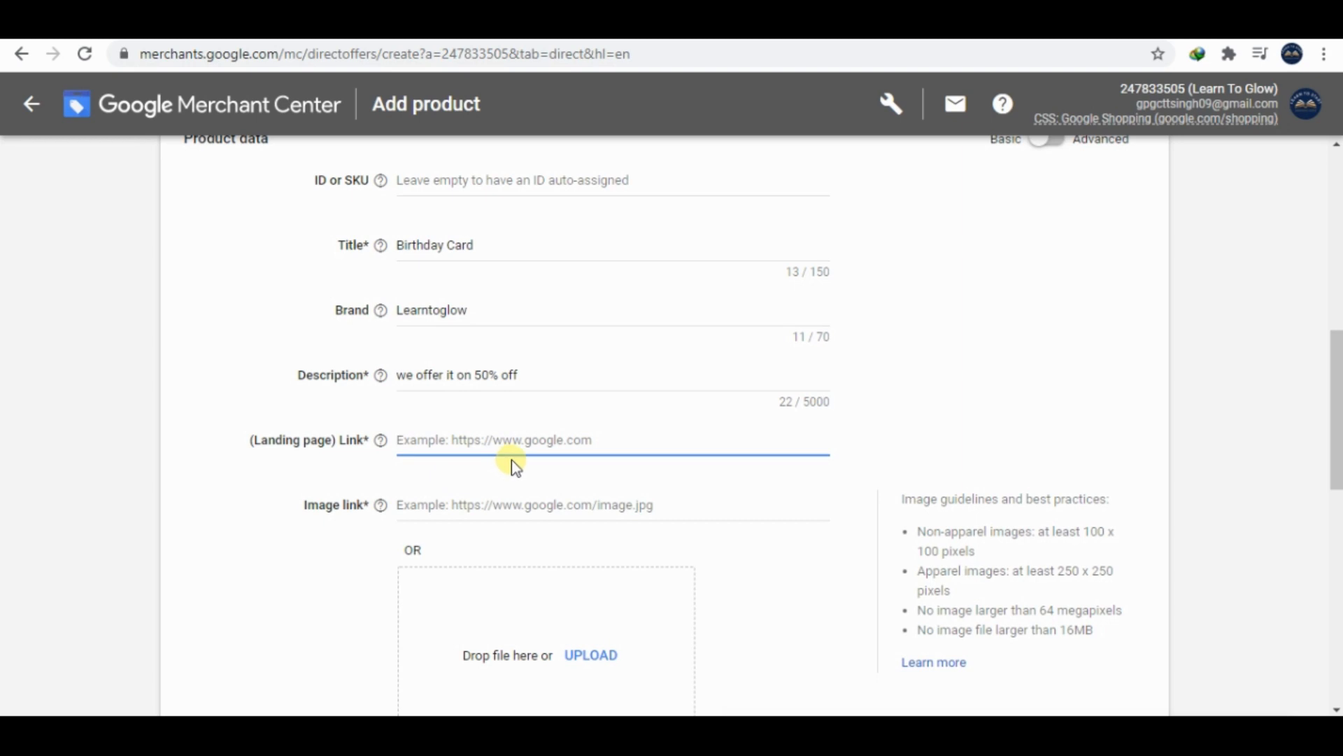
type("www.")
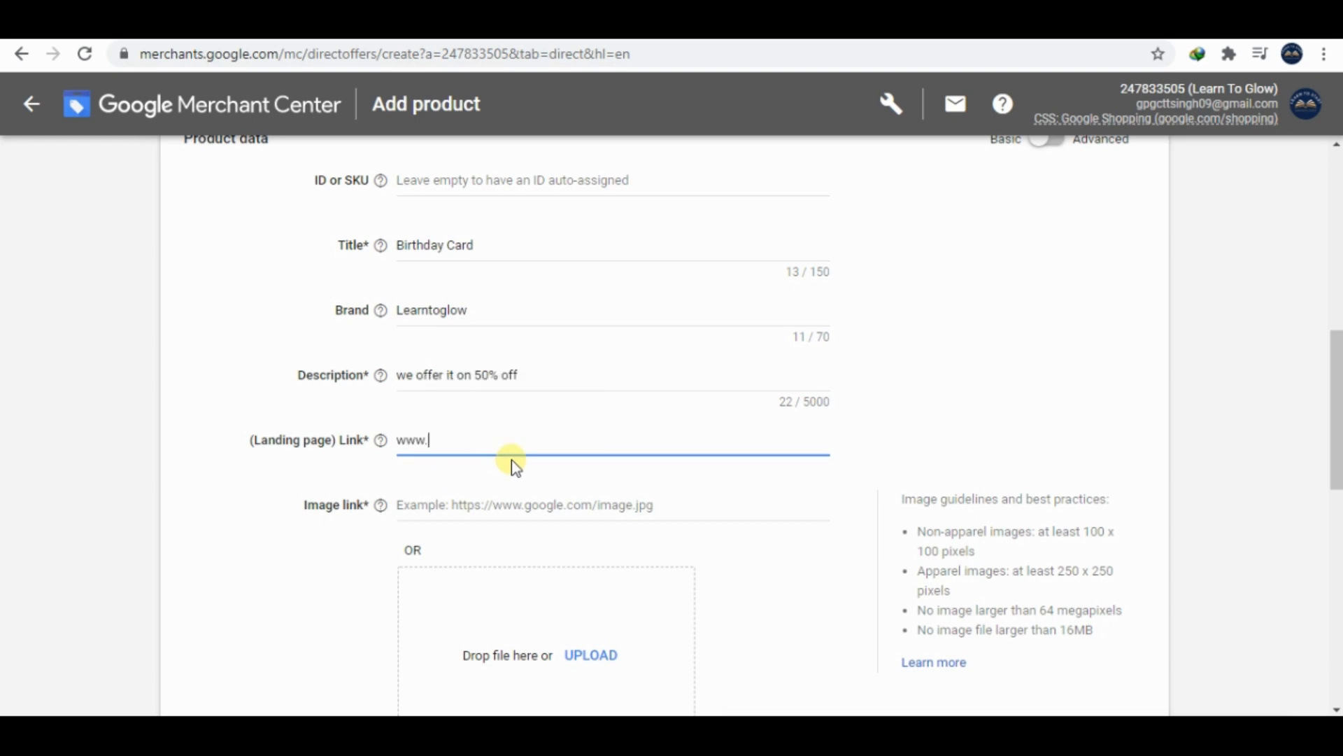
type("technic")
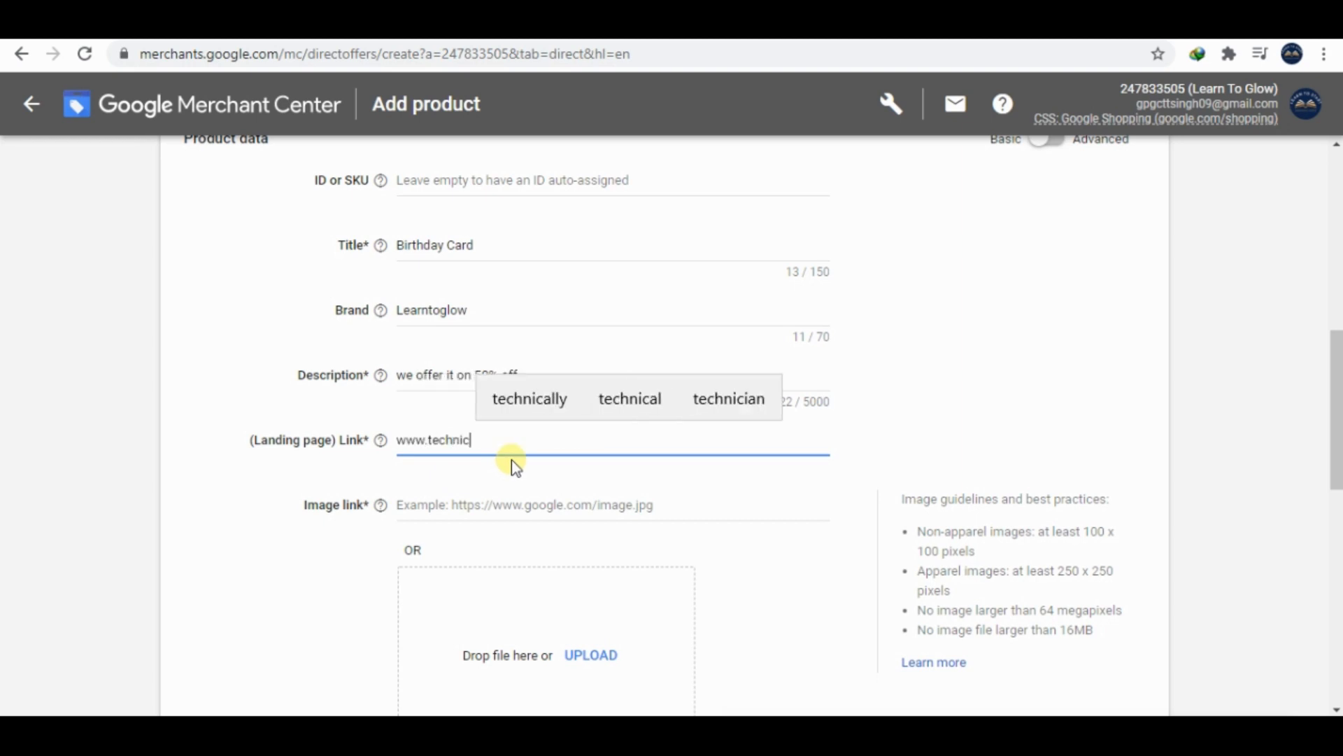
type("almalik")
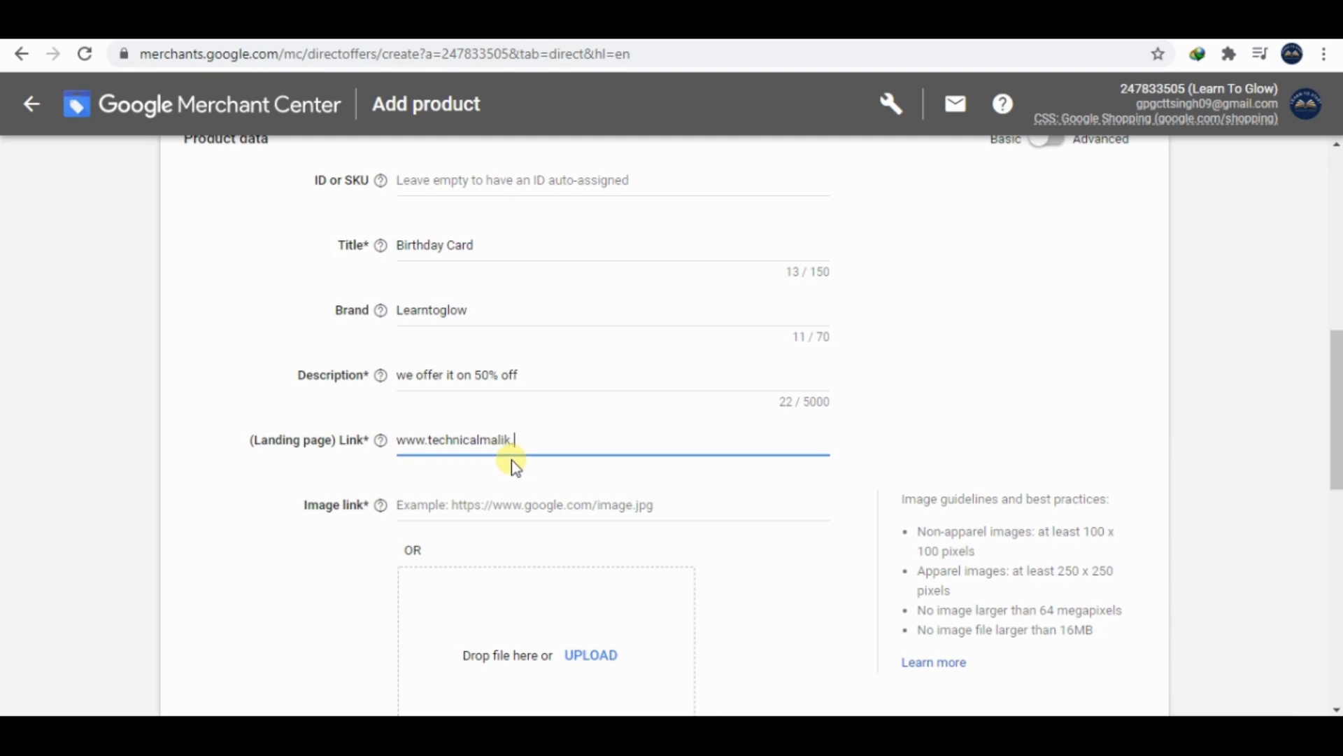
type(".com")
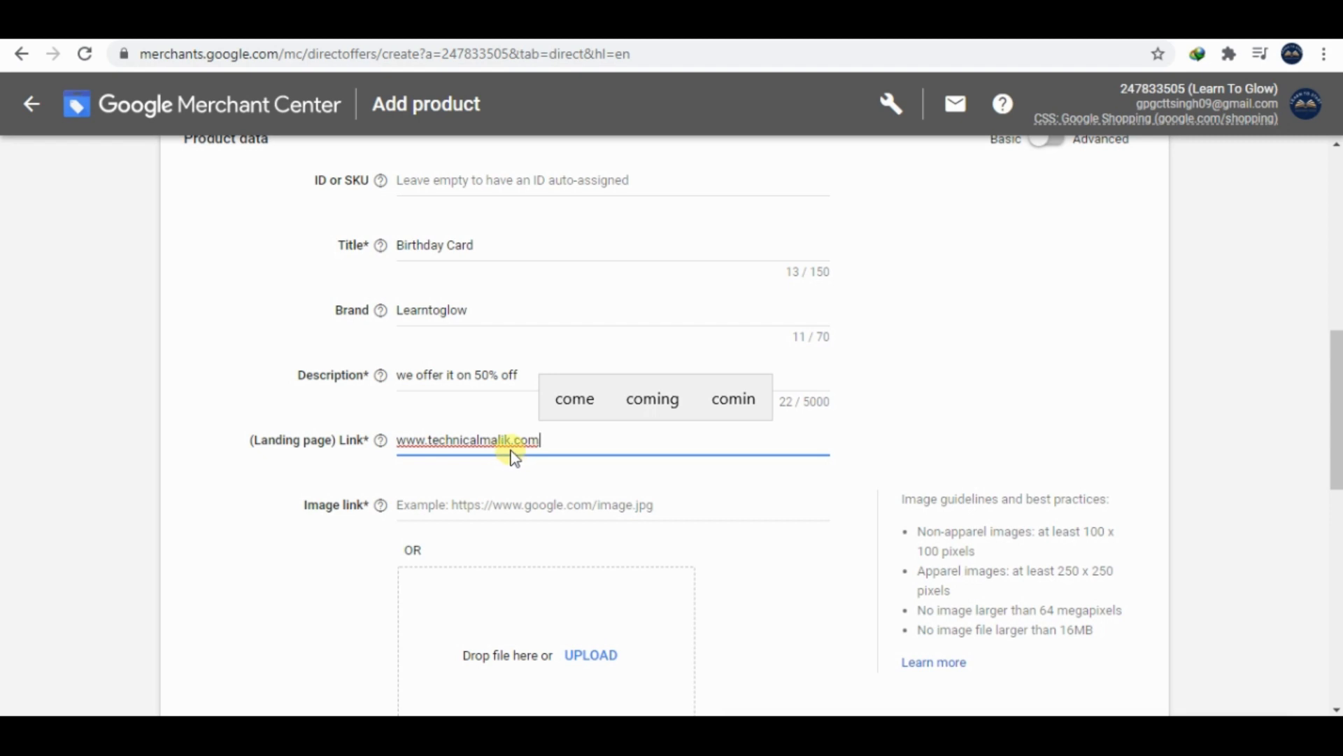
right_click(519, 447)
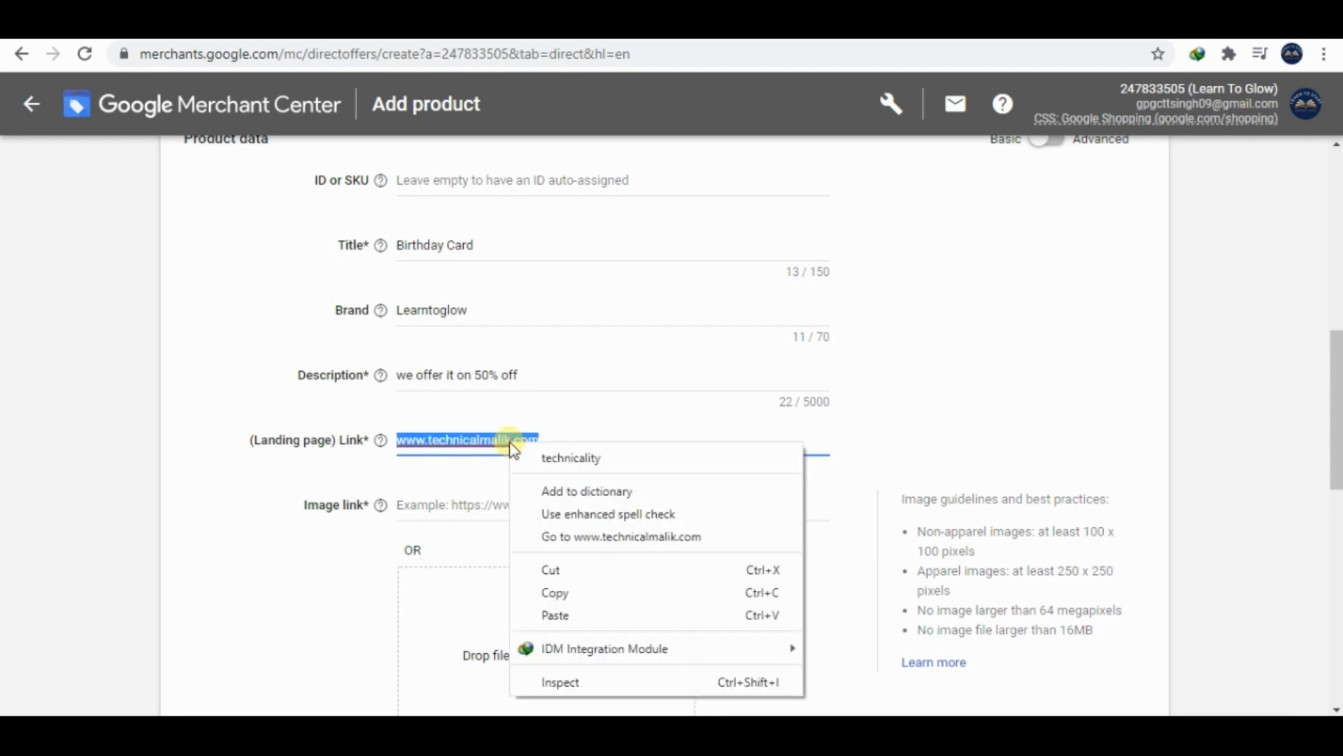
left_click(561, 457)
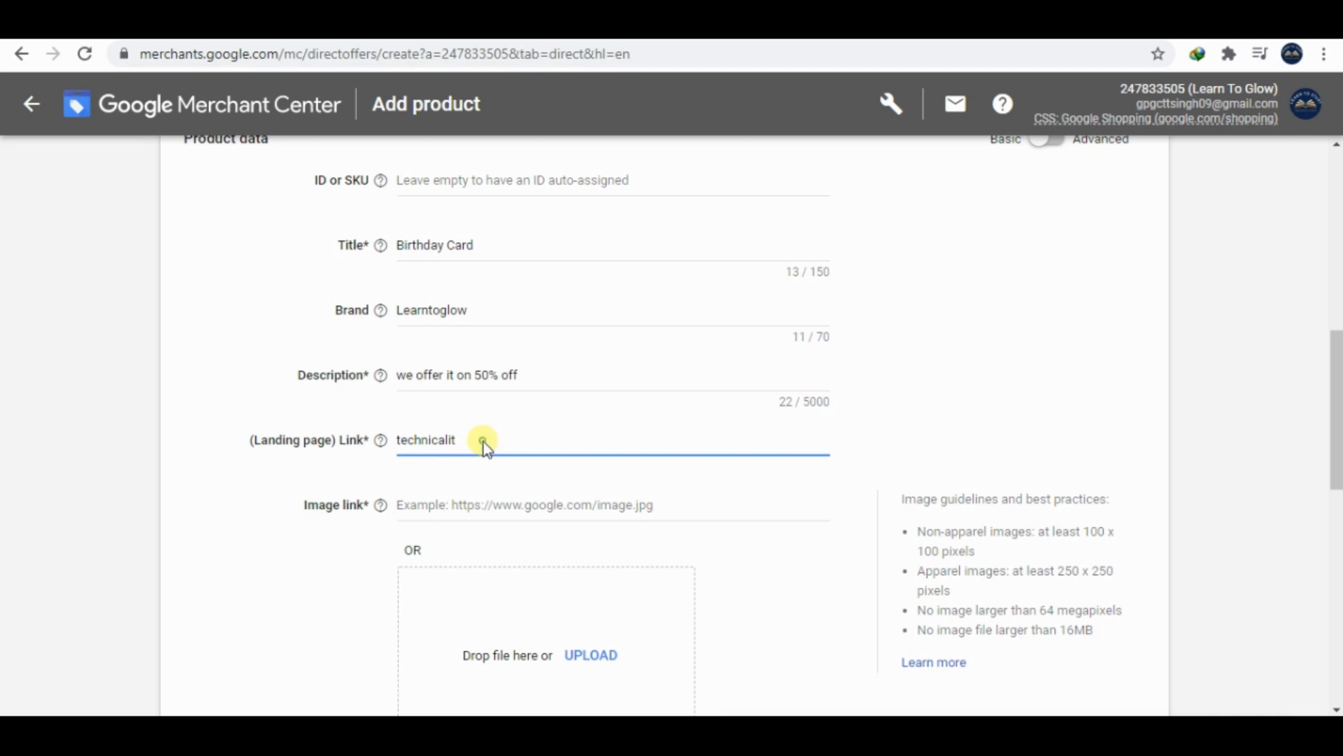
left_click_drag(456, 441, 390, 446)
key("BackSpace")
type("www.te")
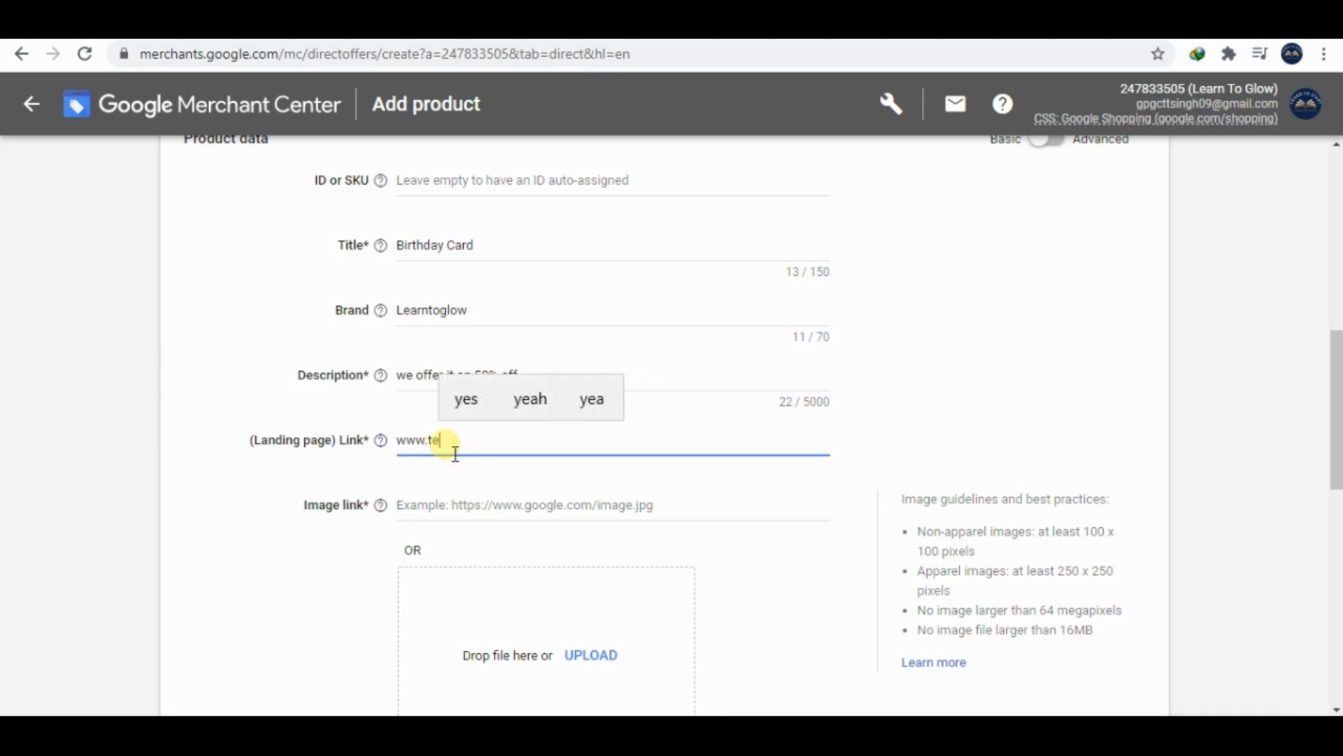
type("chnical")
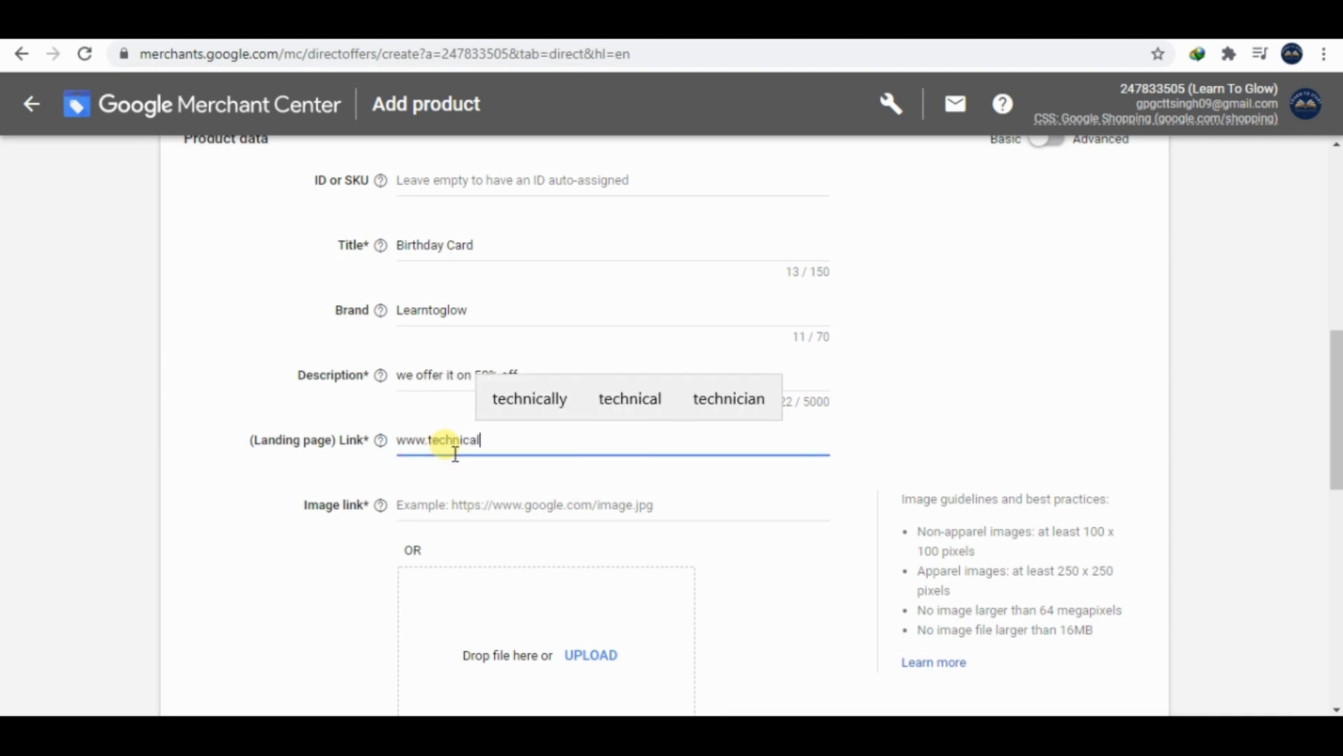
type("malik")
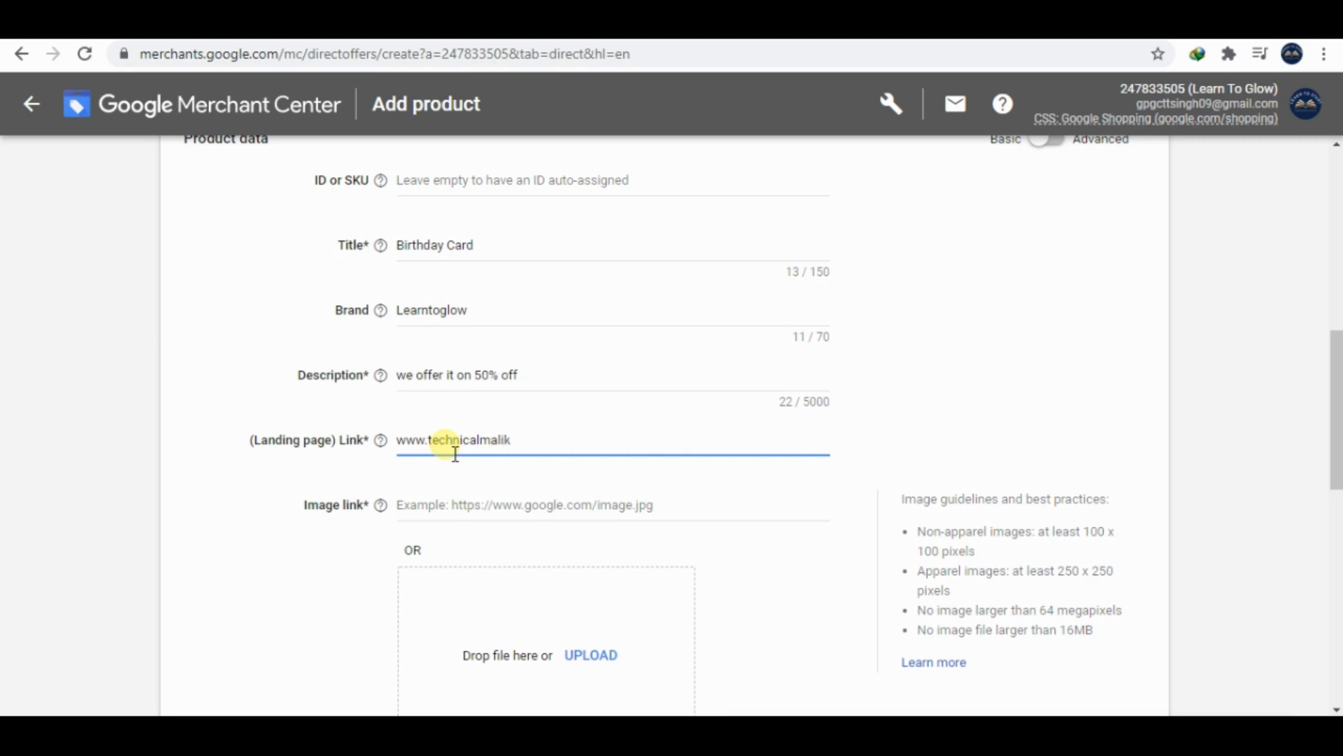
type(".com")
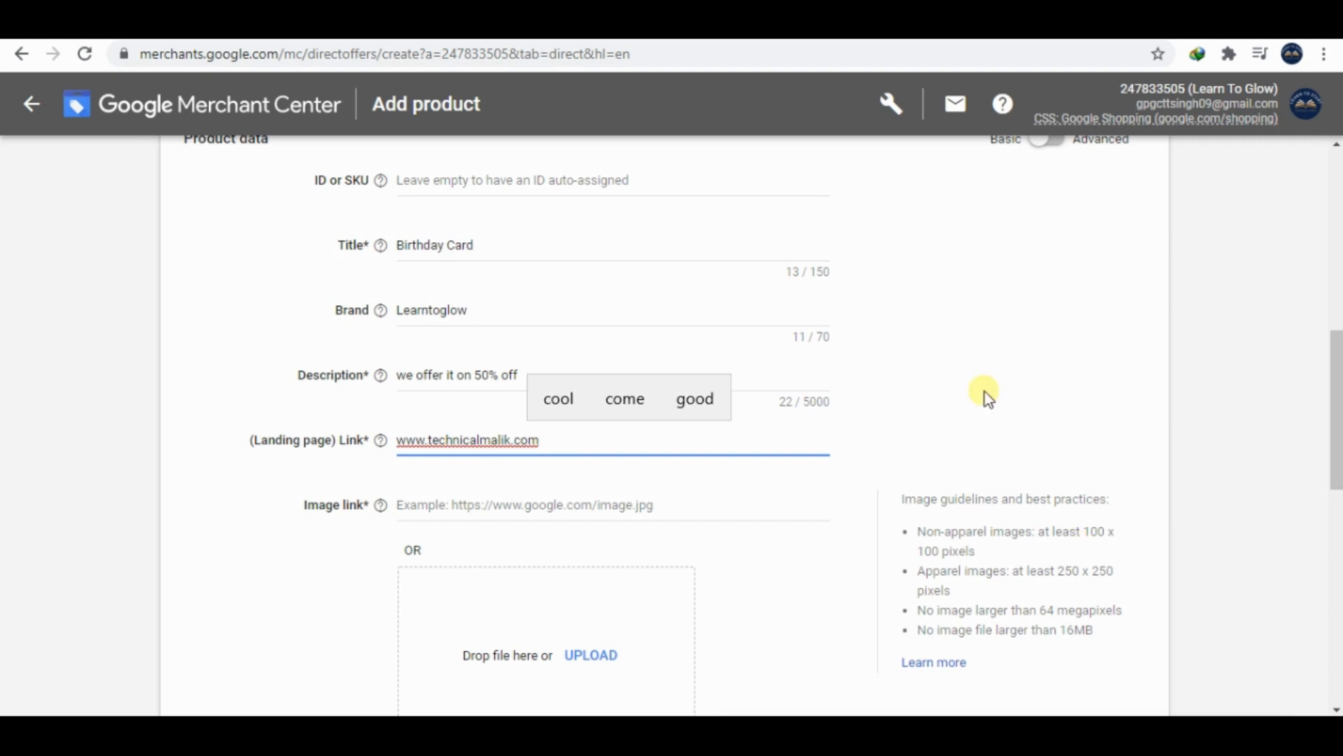
left_click(973, 434)
Upload the birthday card picture "images (1)" from the Desktop as the product image.
left_click_drag(1336, 409, 1336, 460)
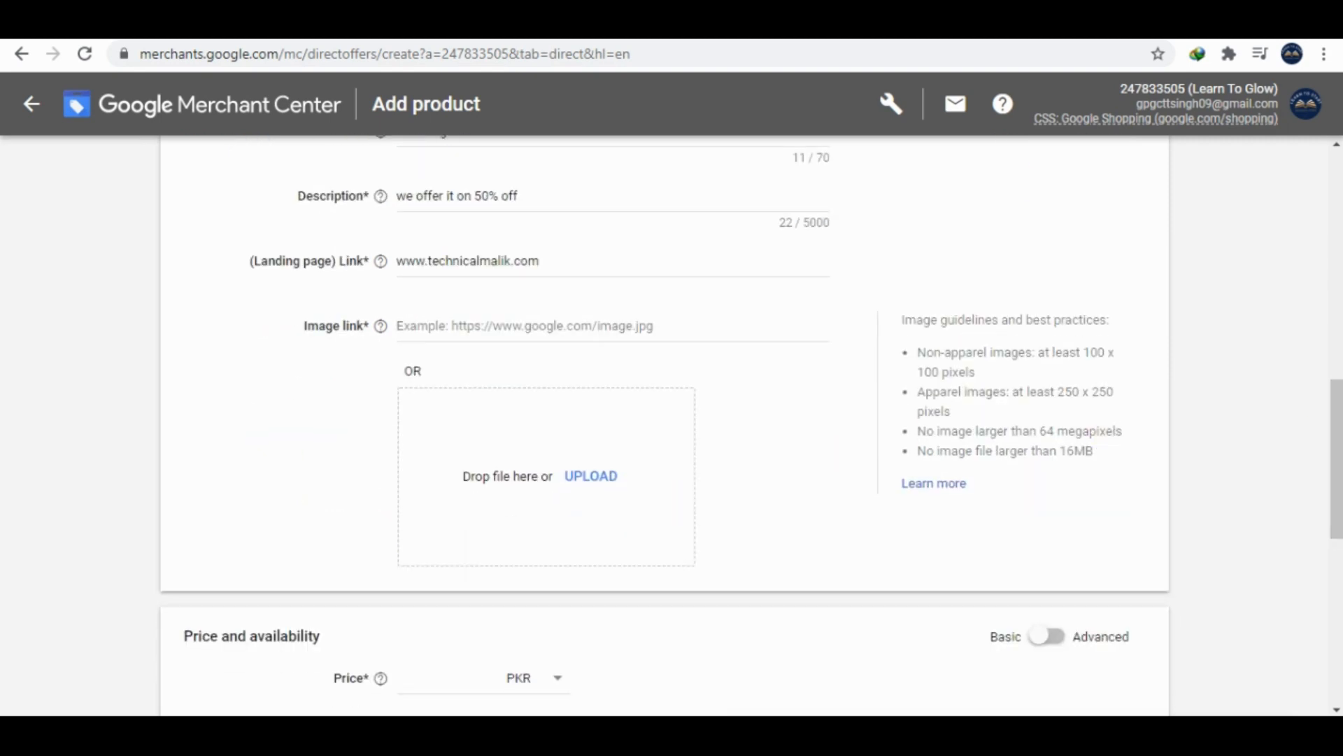
left_click(576, 476)
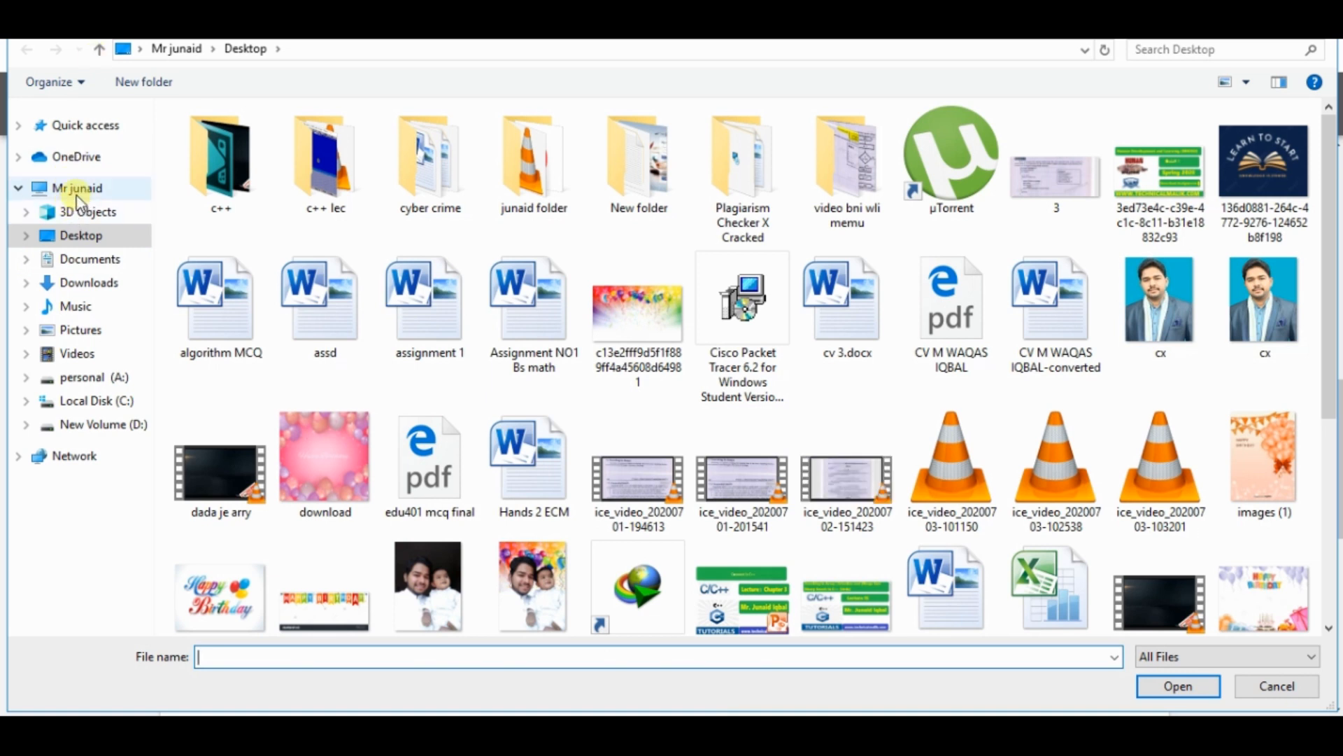
left_click_drag(1094, 388, 1240, 461)
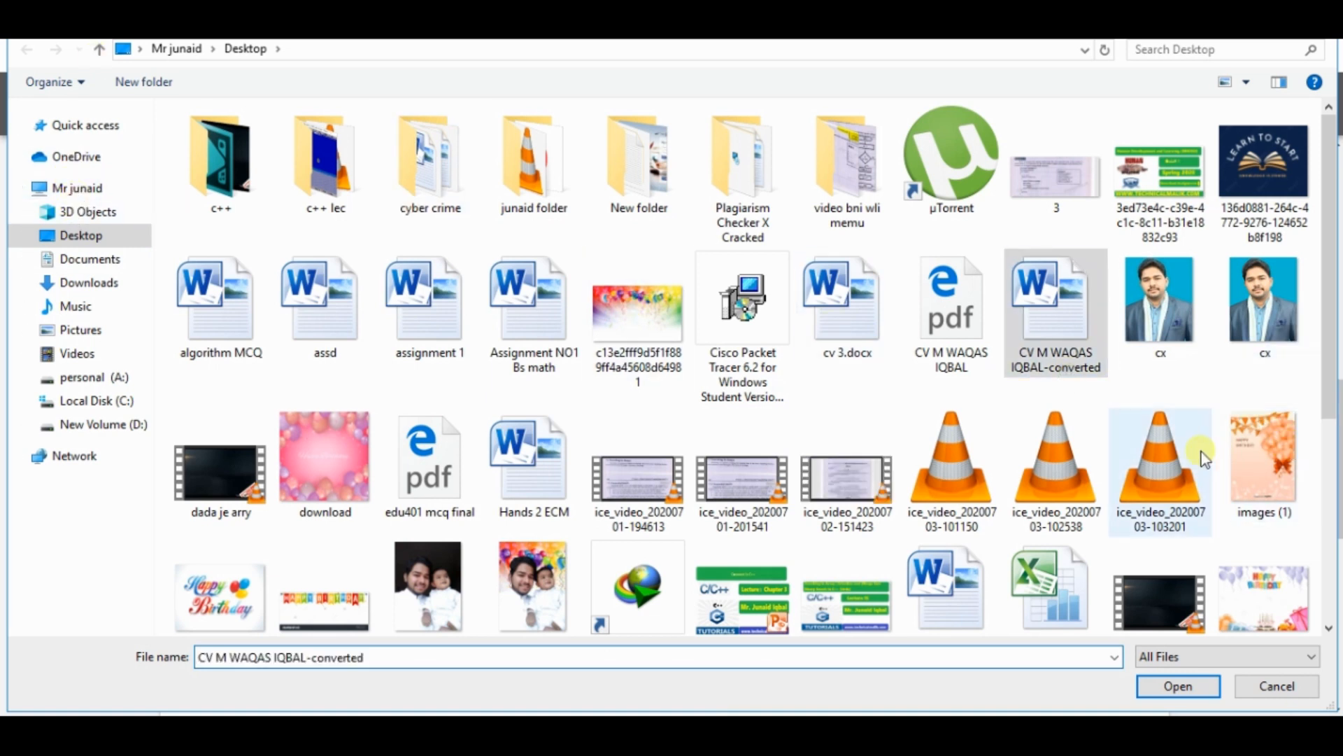
double_click(1240, 460)
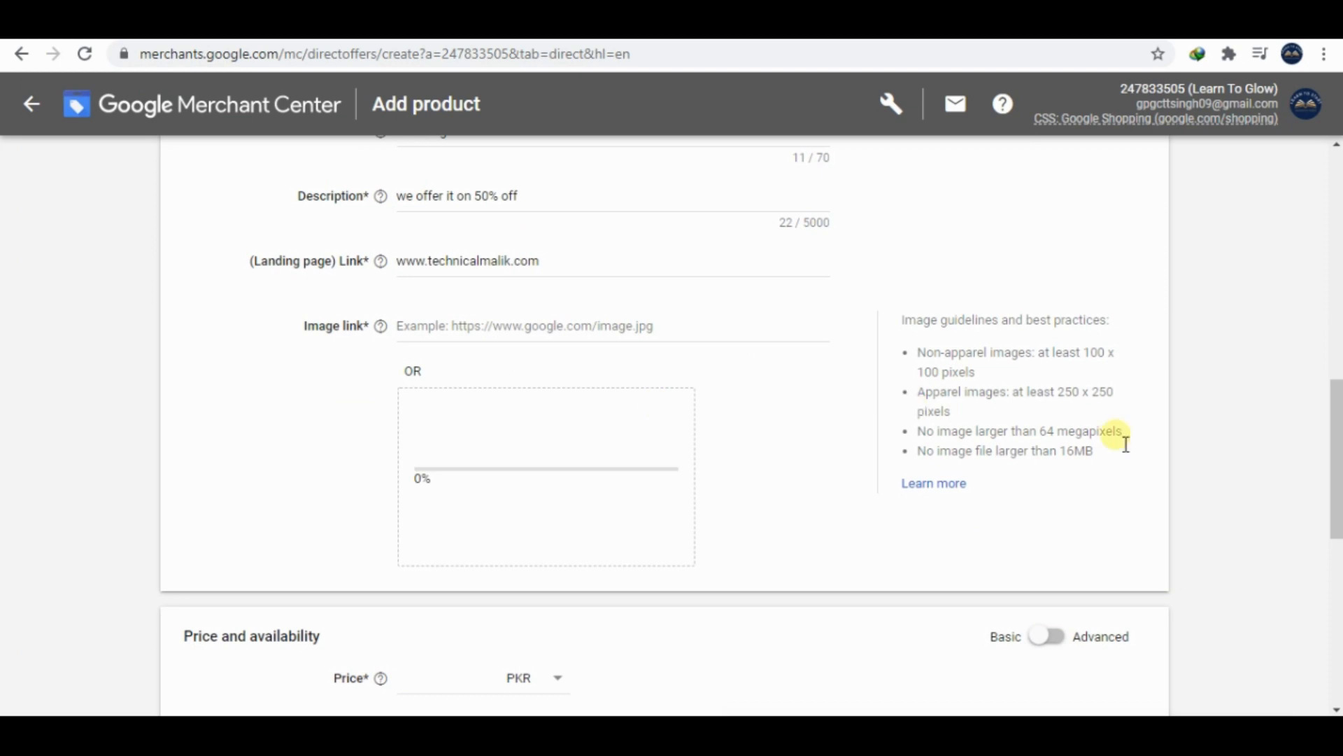
Set the product price to 300 PKR and save the product.
left_click_drag(1337, 465, 1338, 564)
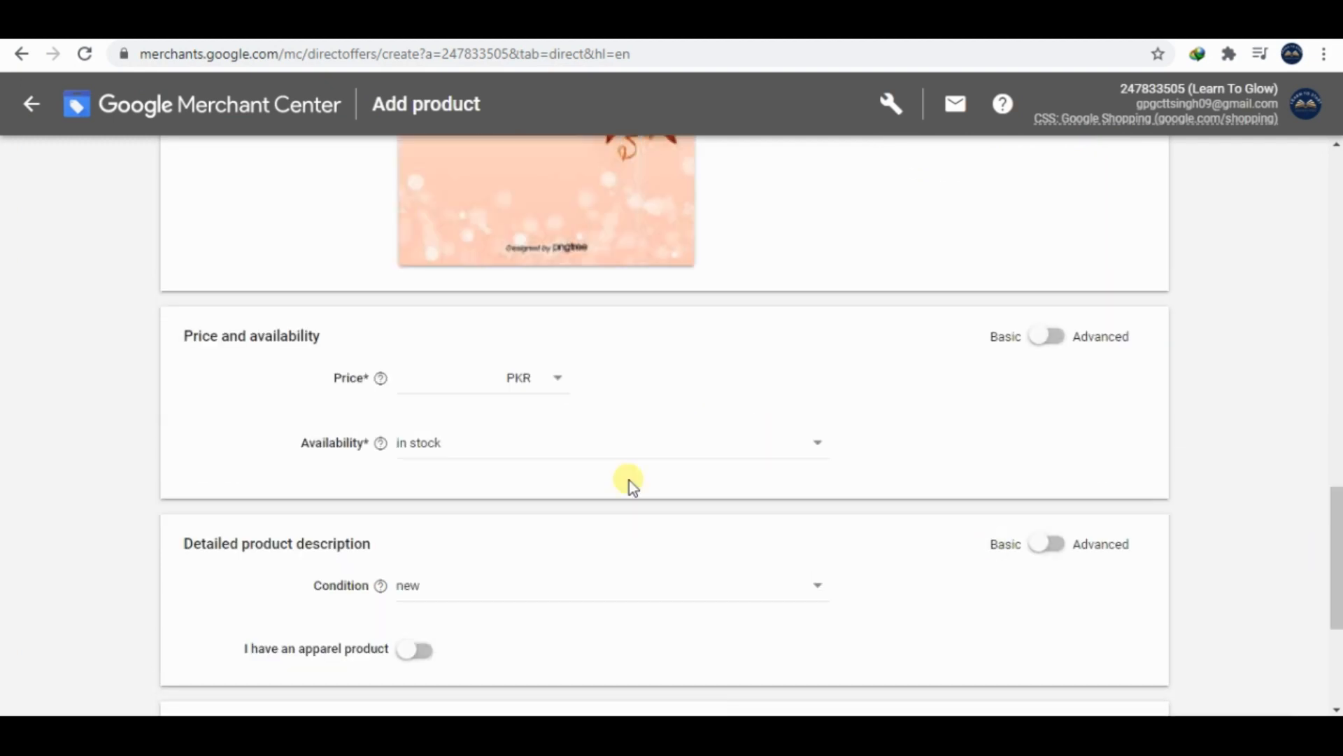
left_click(460, 386)
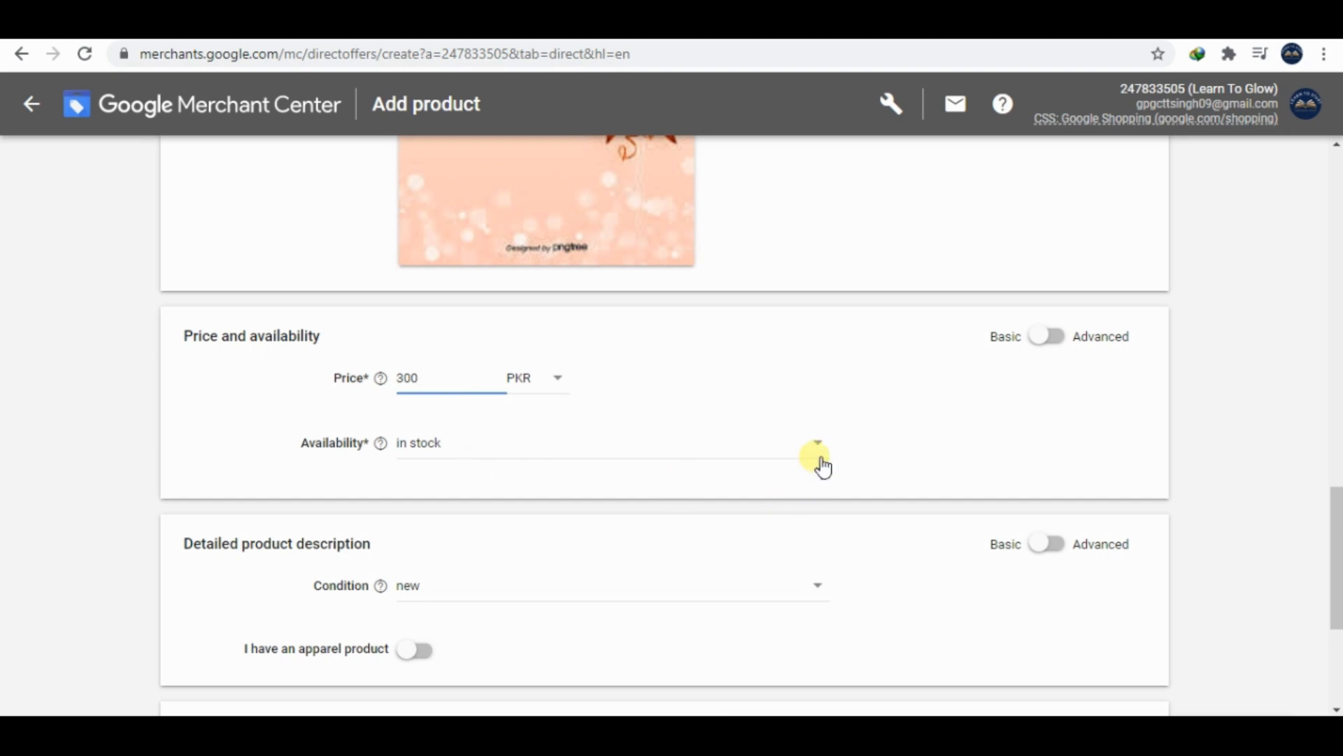
scroll(1327, 509, "down", 2)
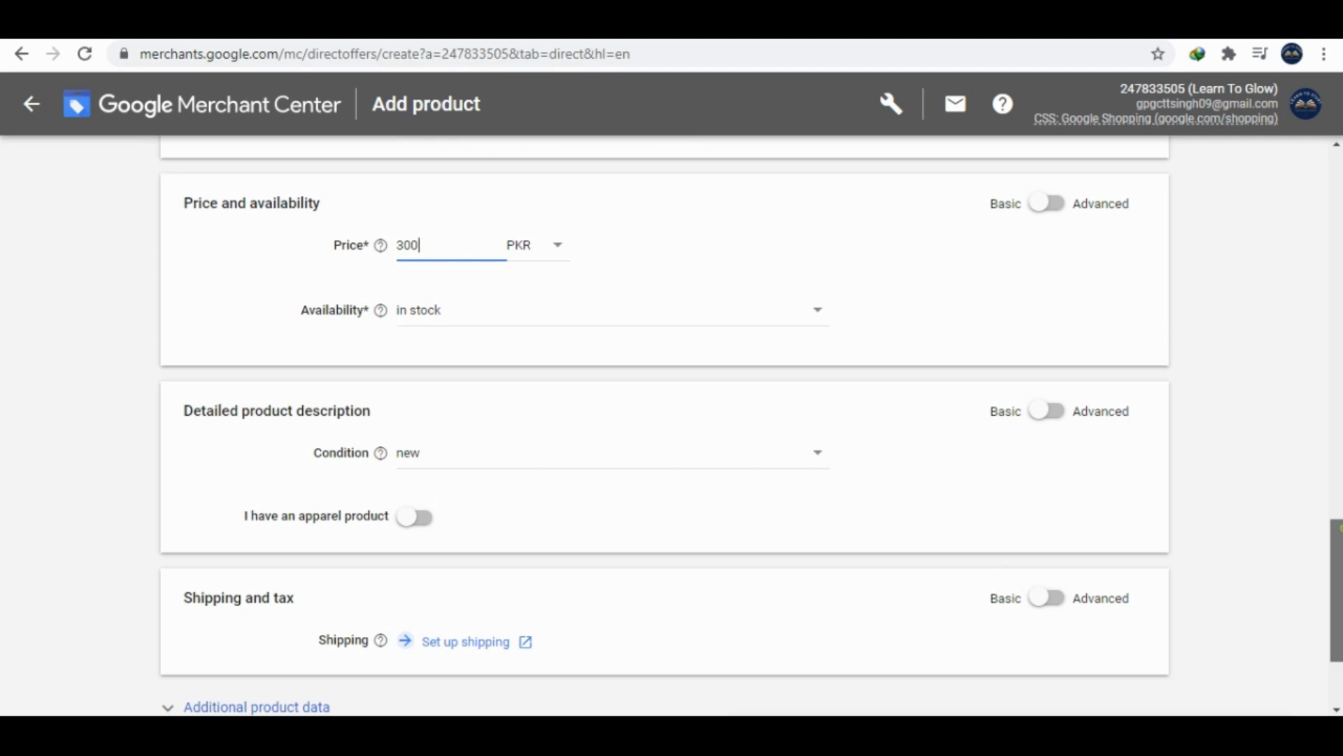
scroll(539, 534, "down", 3)
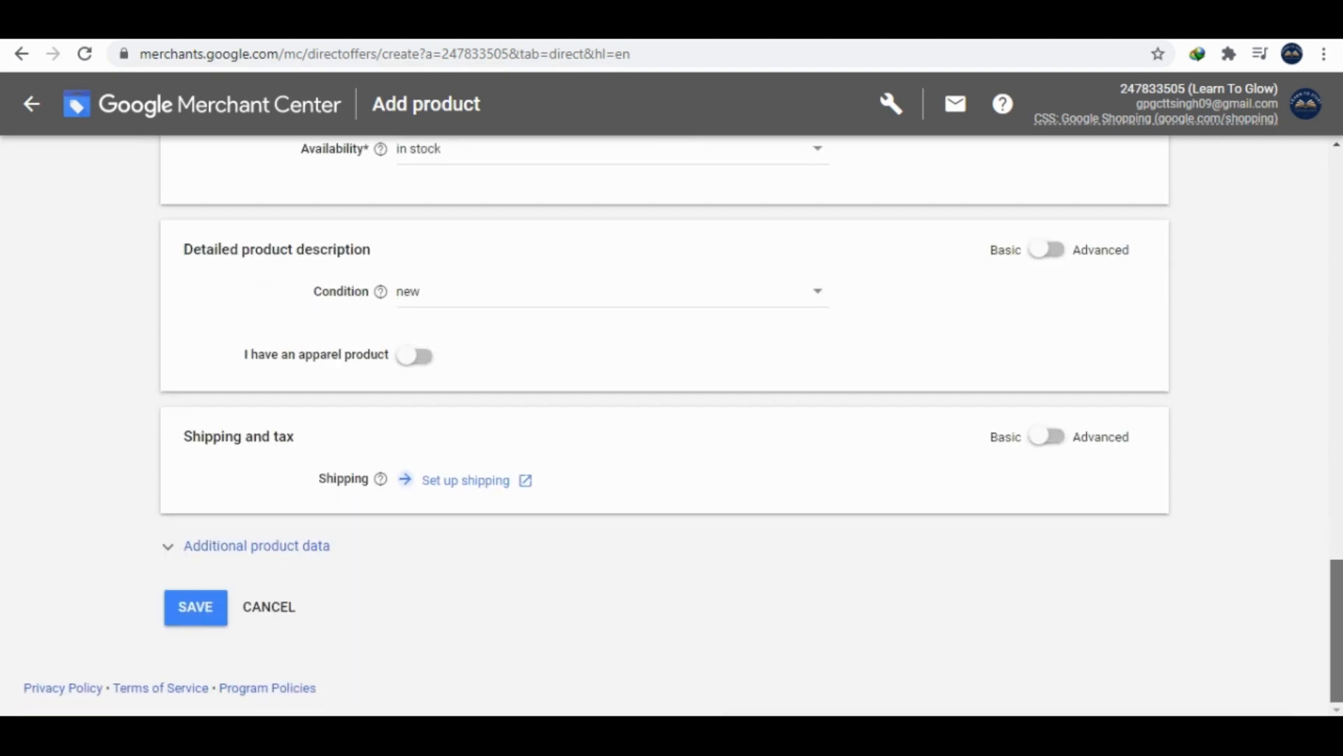
left_click(207, 615)
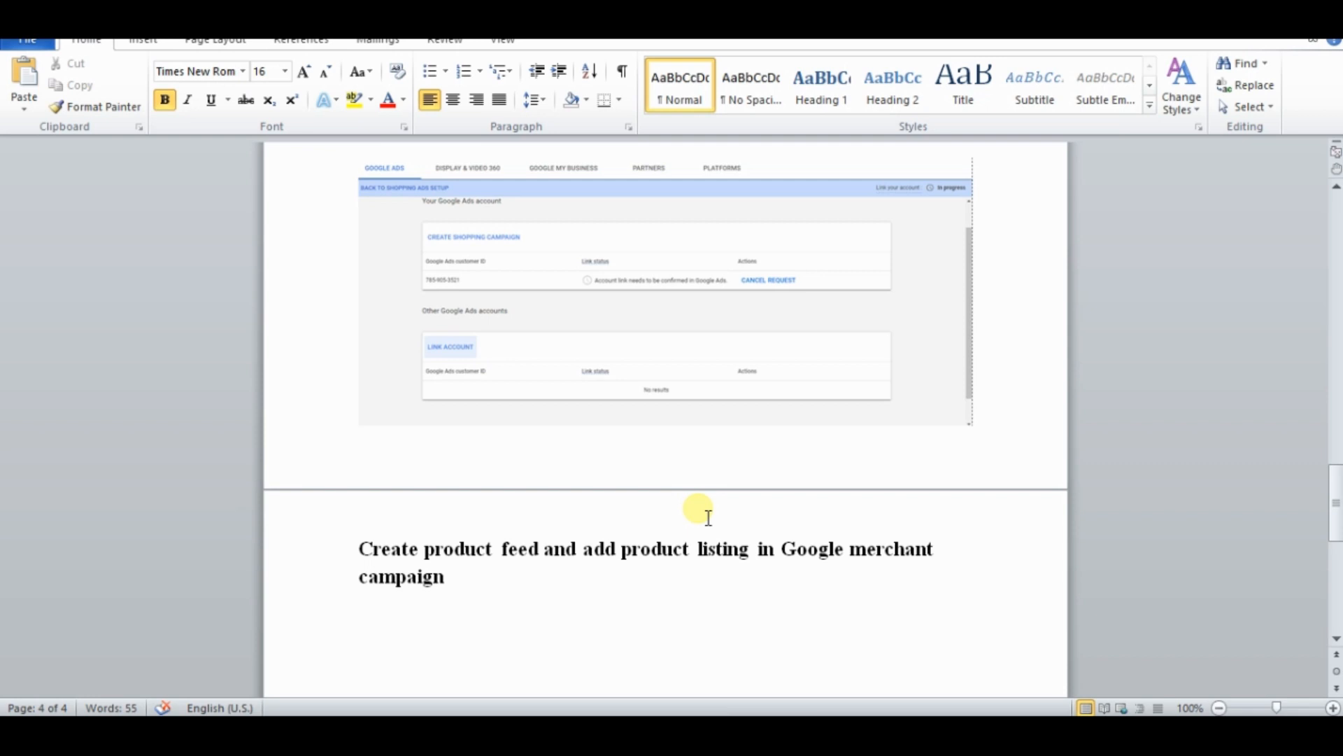
Paste screenshots of the Add product page's first section and its product data under the product listing heading in the Word document.
key("ctrl+v")
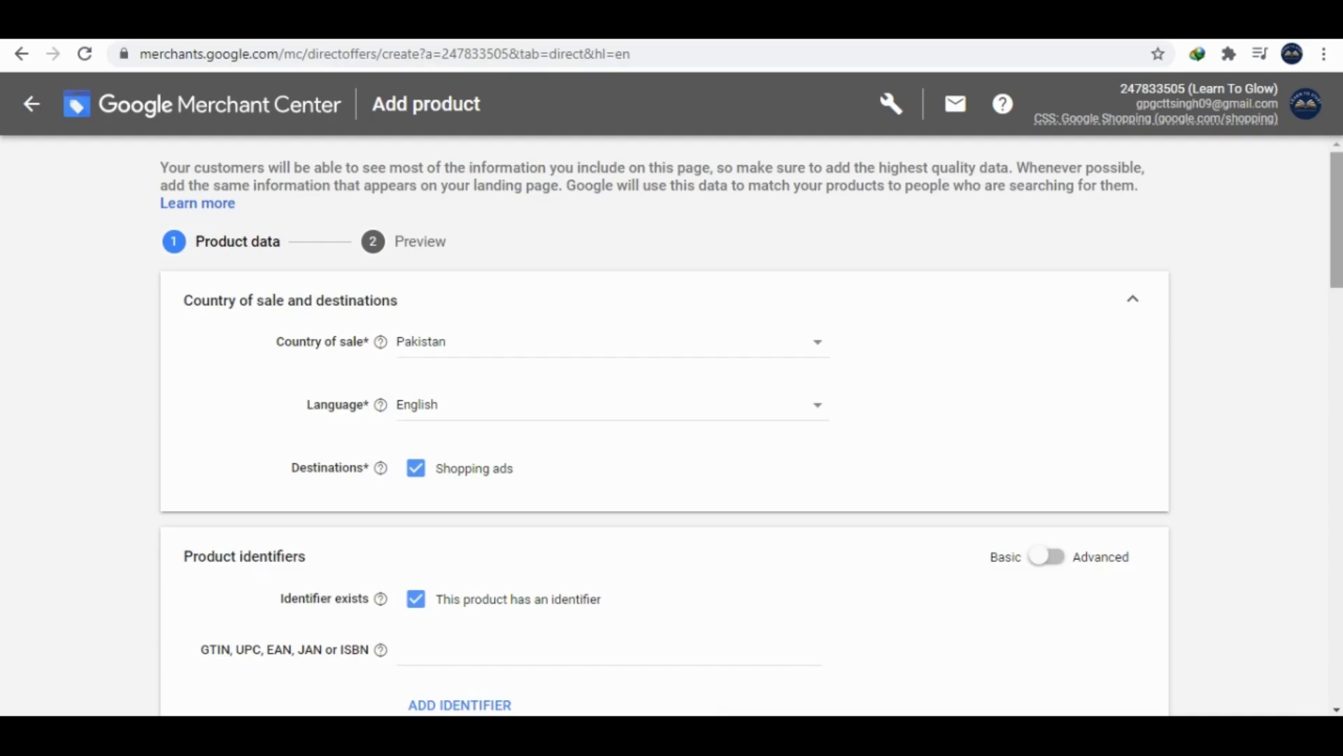
left_click_drag(1336, 279, 1336, 441)
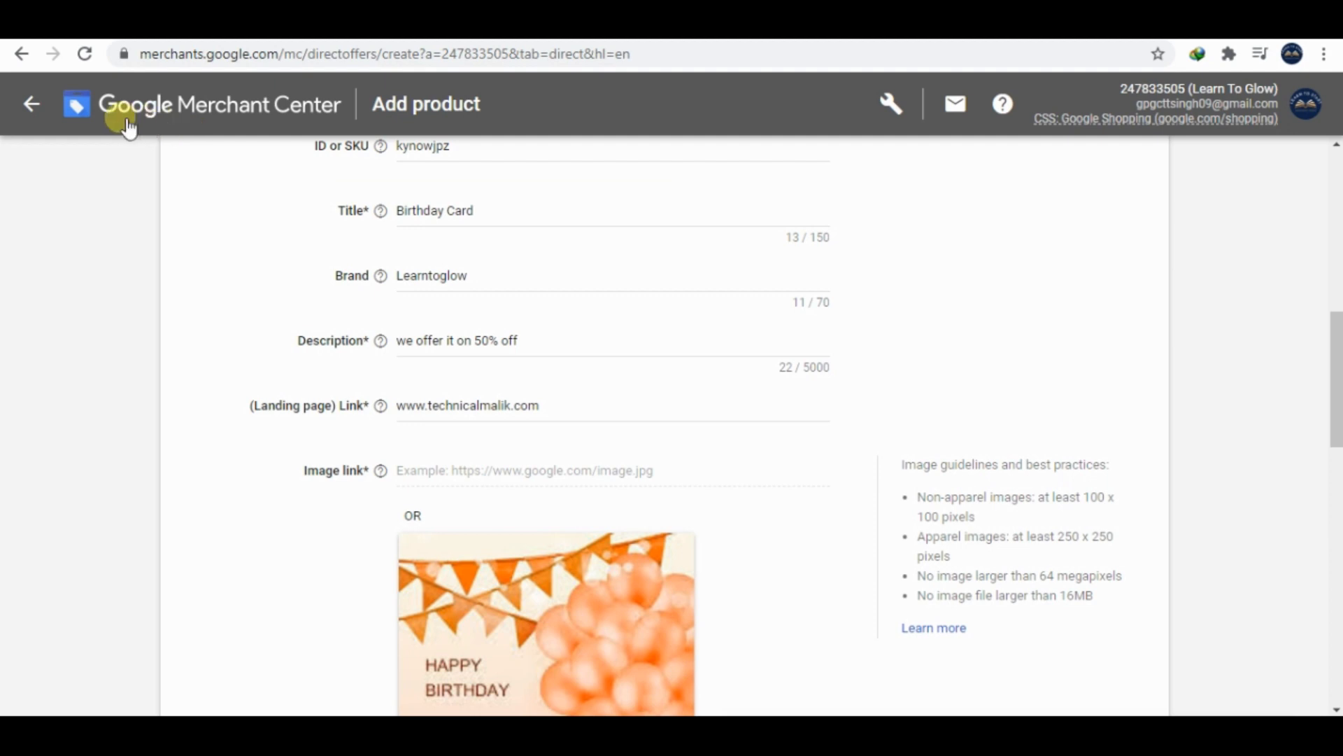
key("super+shift+s")
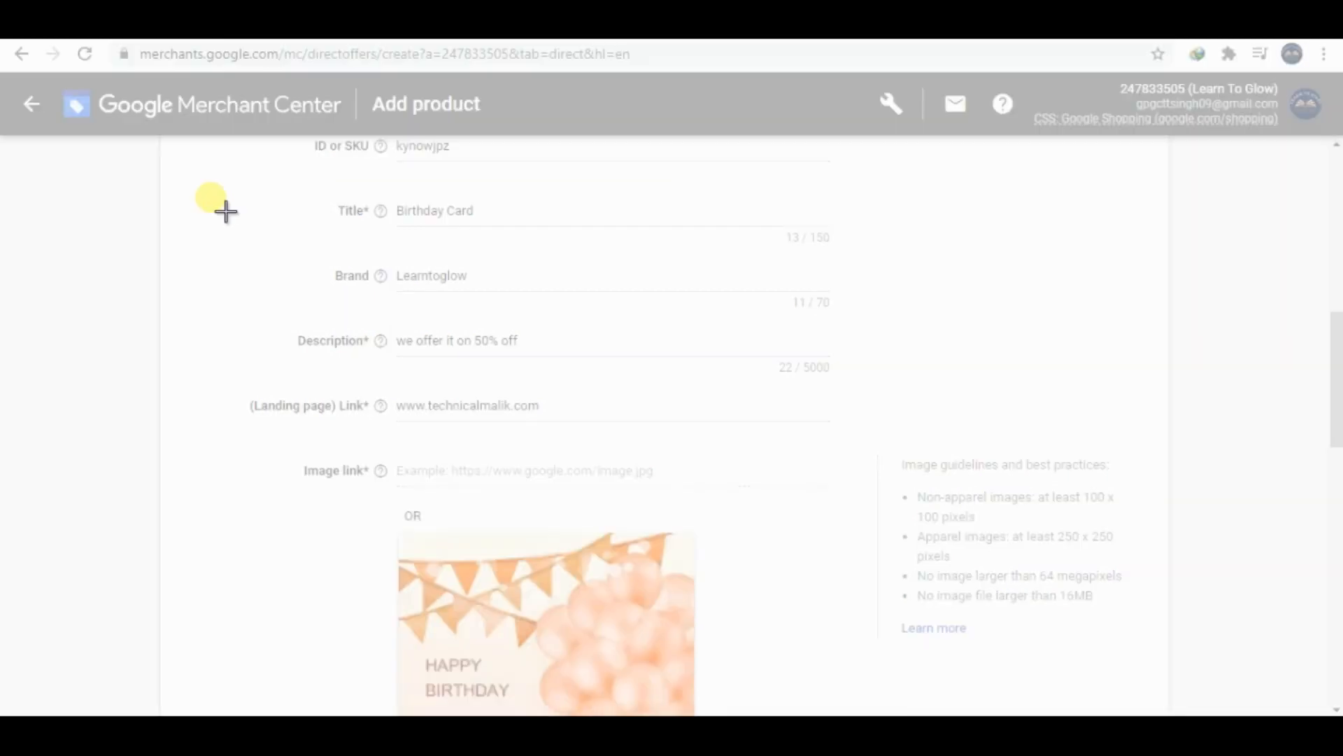
left_click_drag(91, 88, 1301, 696)
mouse_move(467, 622)
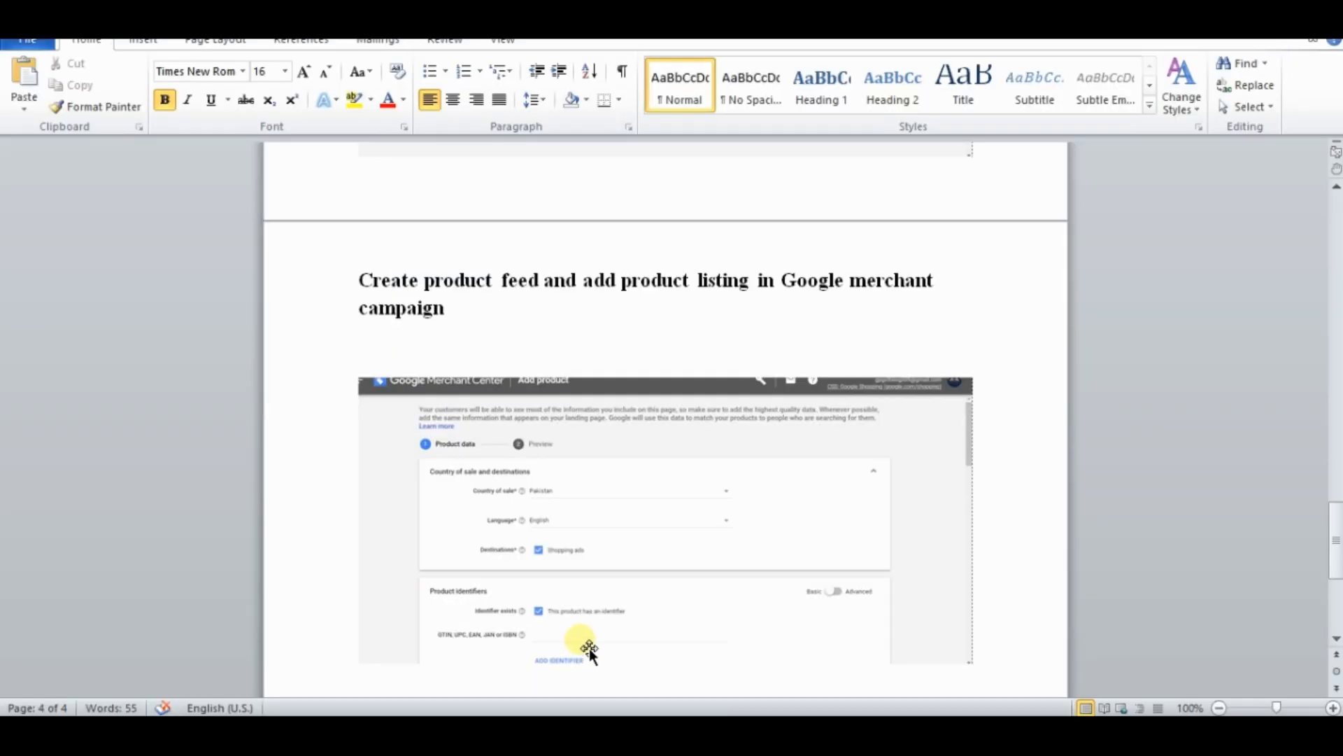
scroll(590, 651, "down", 1)
left_click(580, 636)
key("ctrl+v")
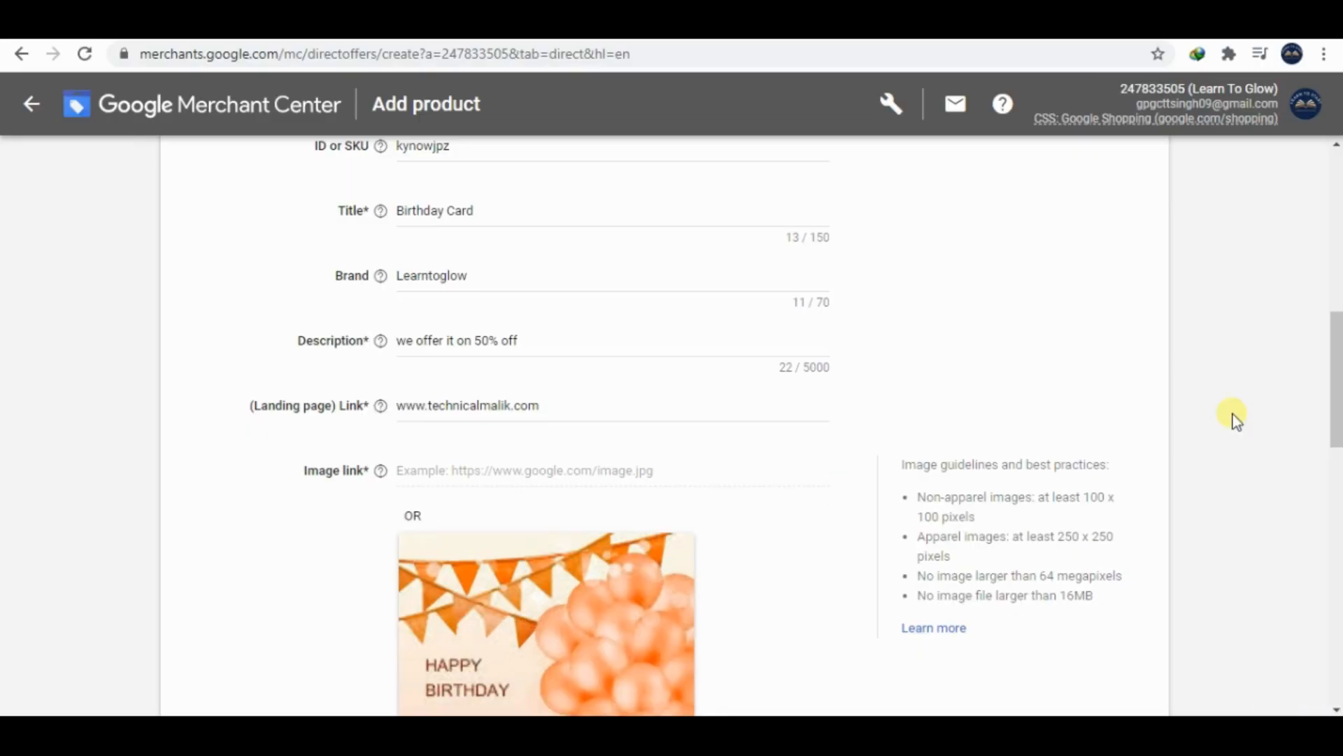
Paste a screenshot of the Merchant Center Overview under the "Complete the process of product feed" heading in Word and save the document.
left_click_drag(1336, 374, 1336, 483)
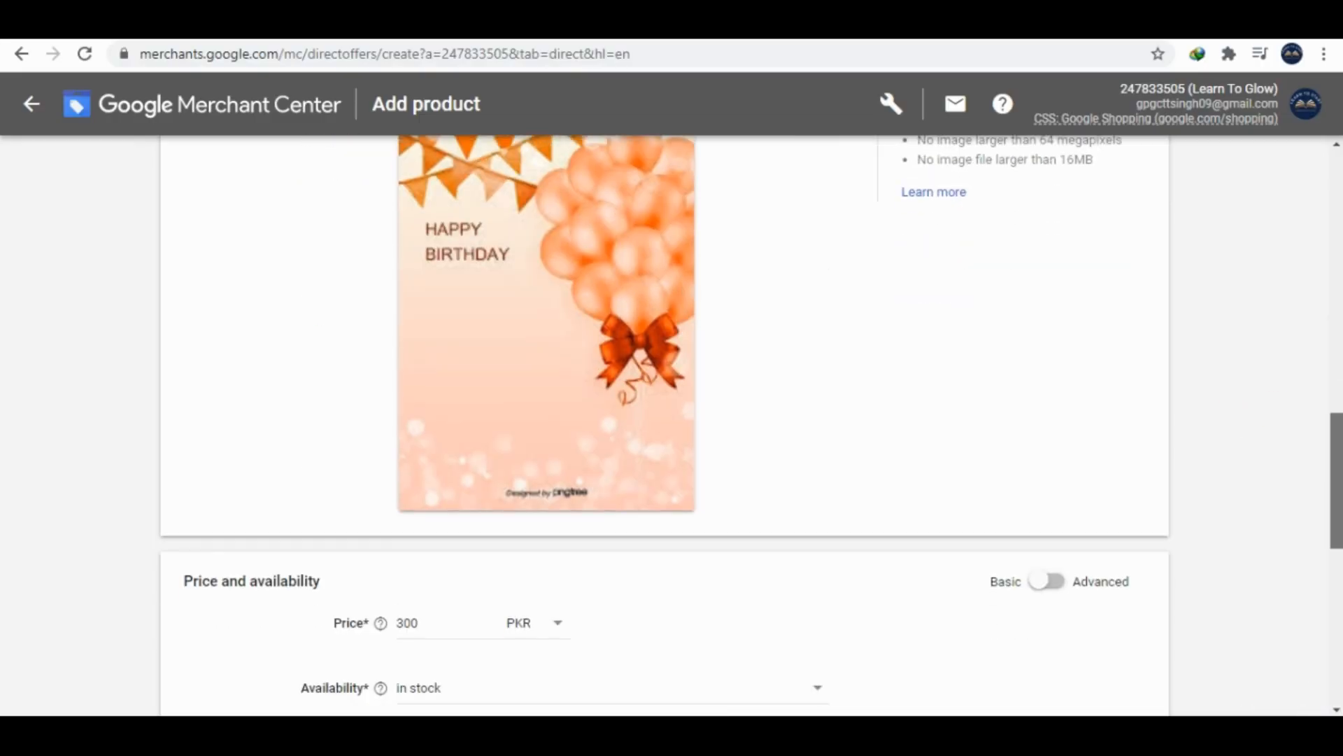
scroll(672, 420, "down", 2)
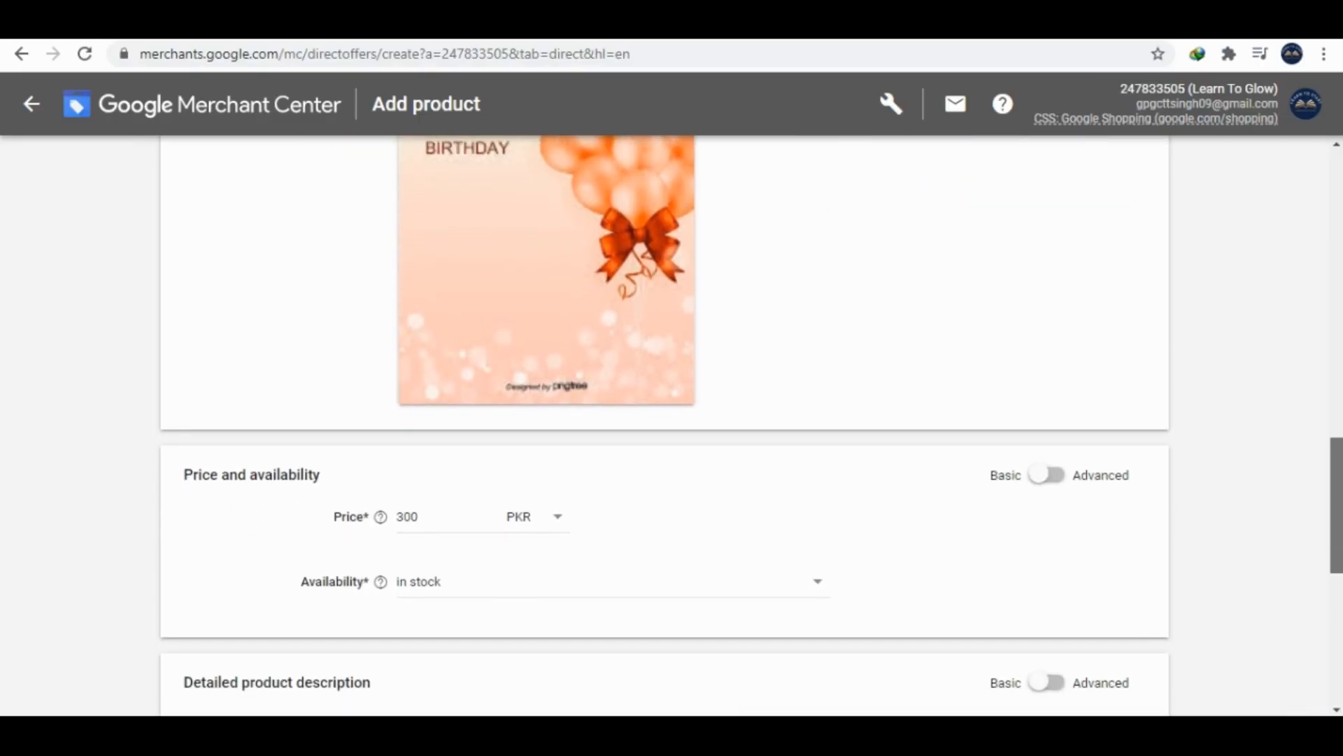
left_click_drag(1335, 537, 1335, 609)
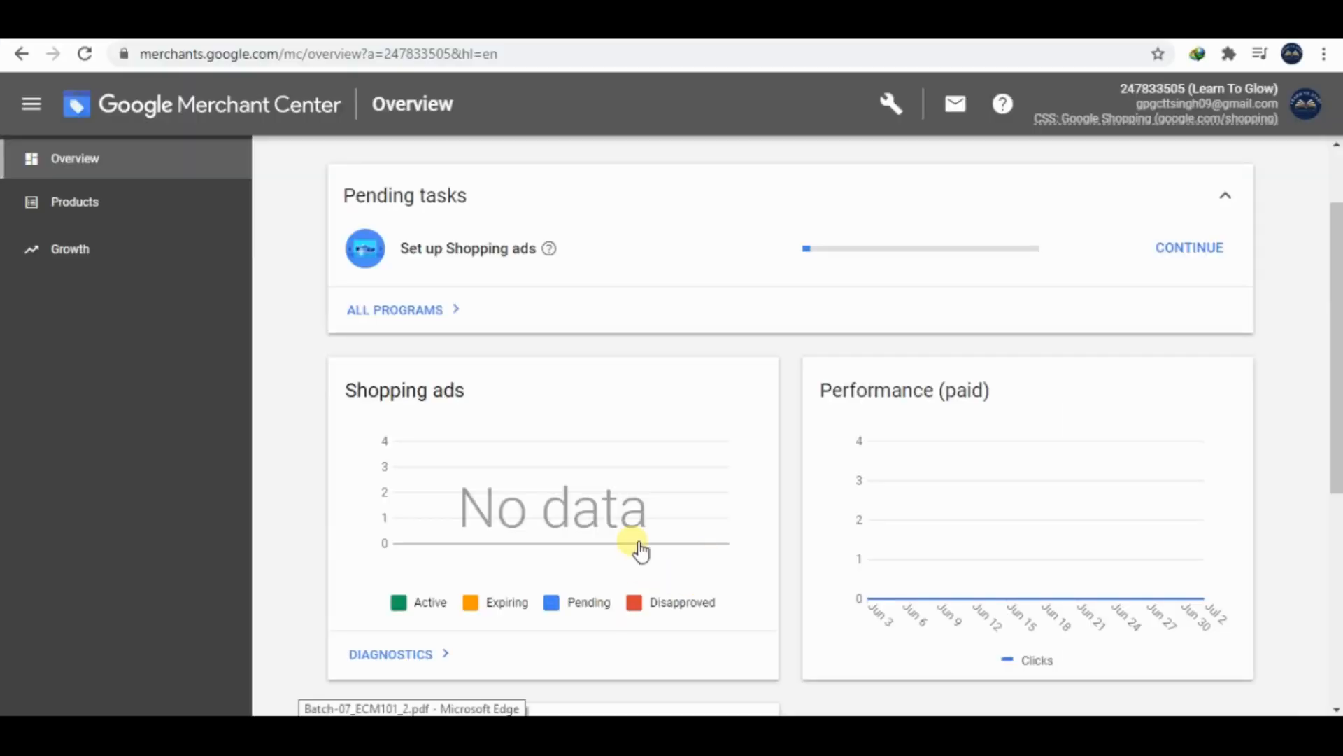
left_click_drag(263, 140, 1312, 714)
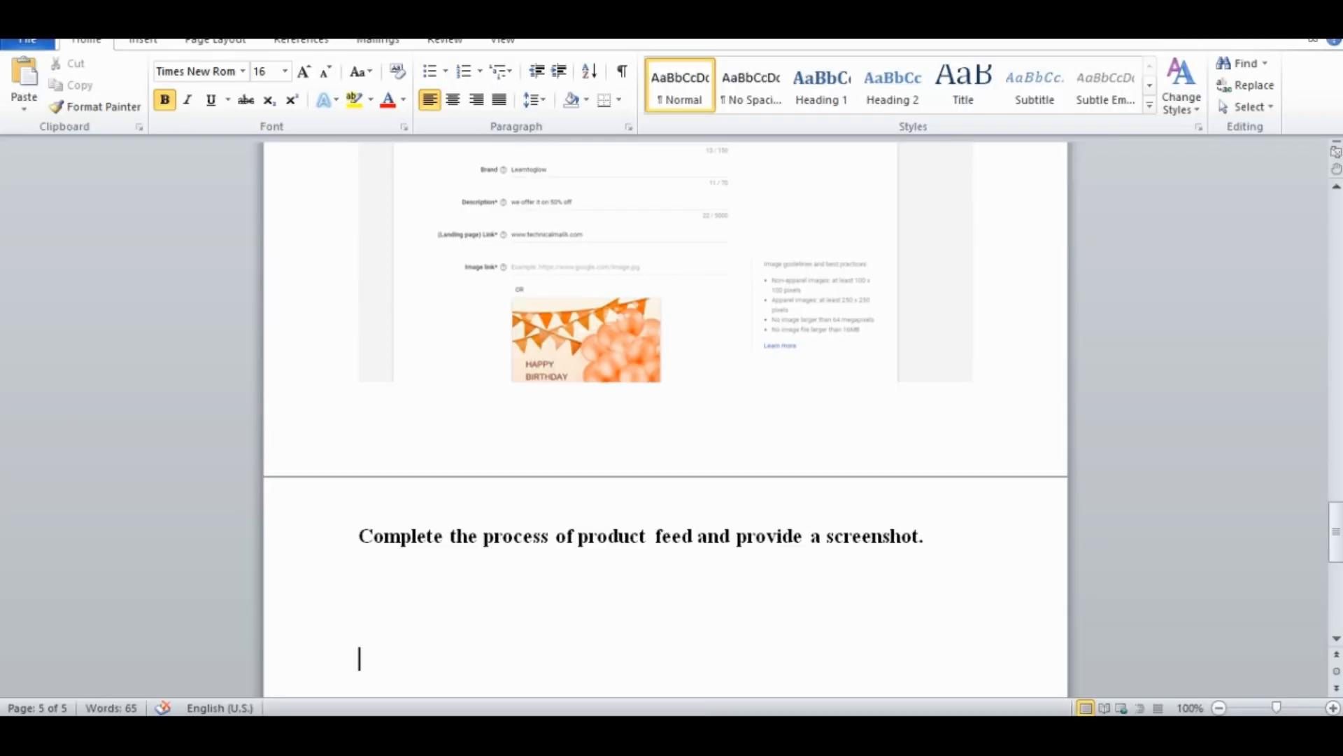
key("ctrl+v")
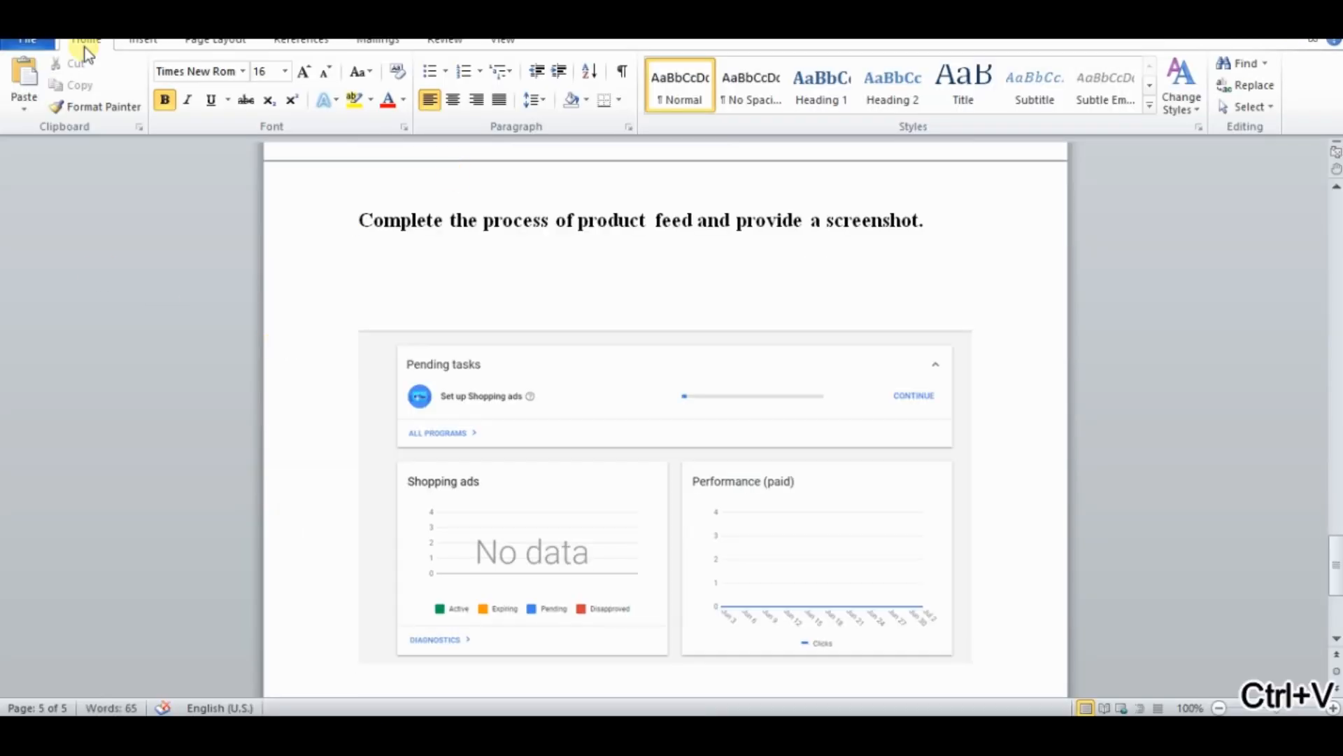
left_click(29, 45)
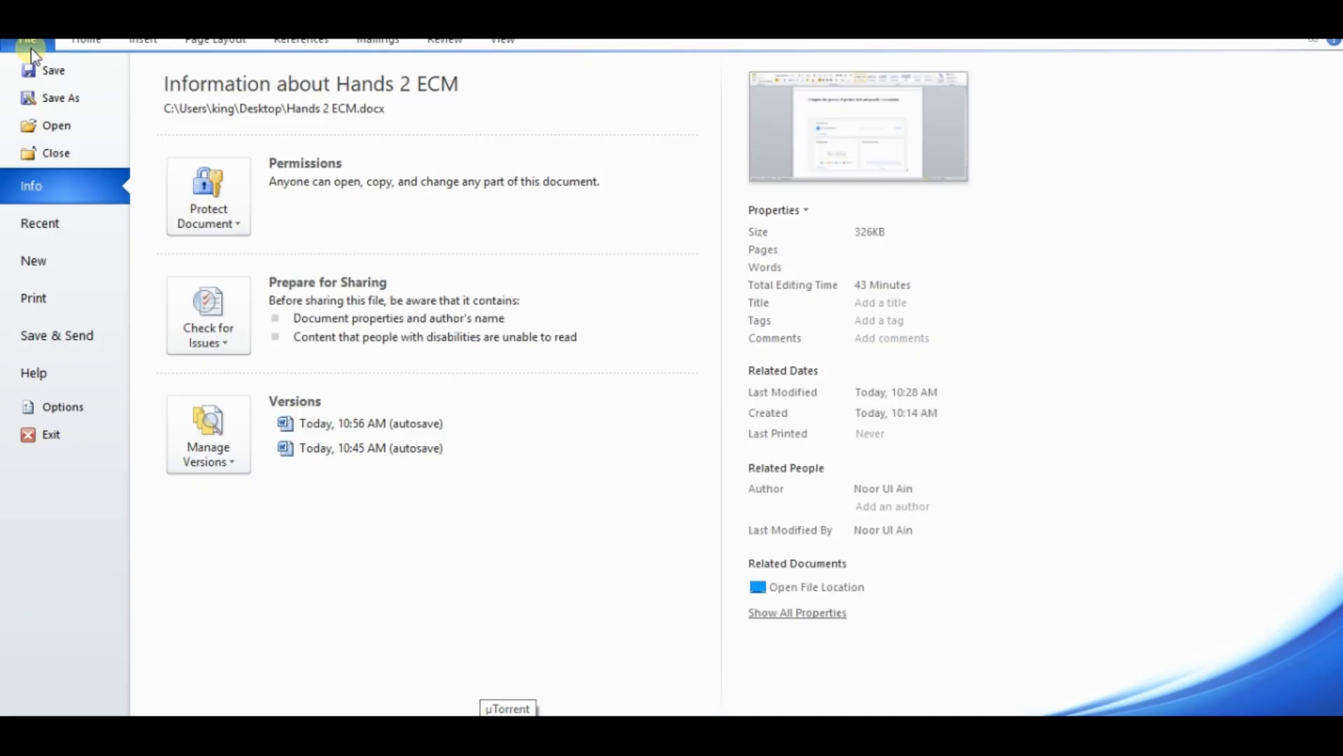
left_click(51, 68)
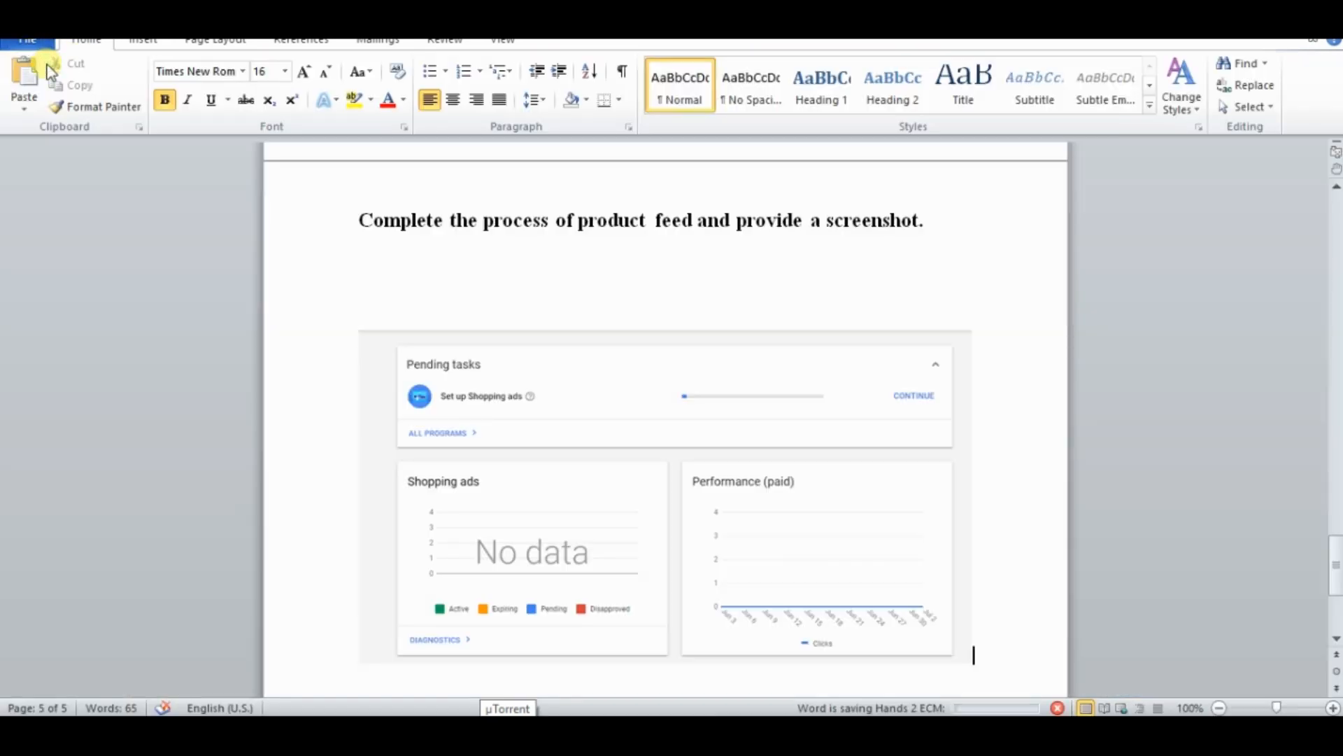